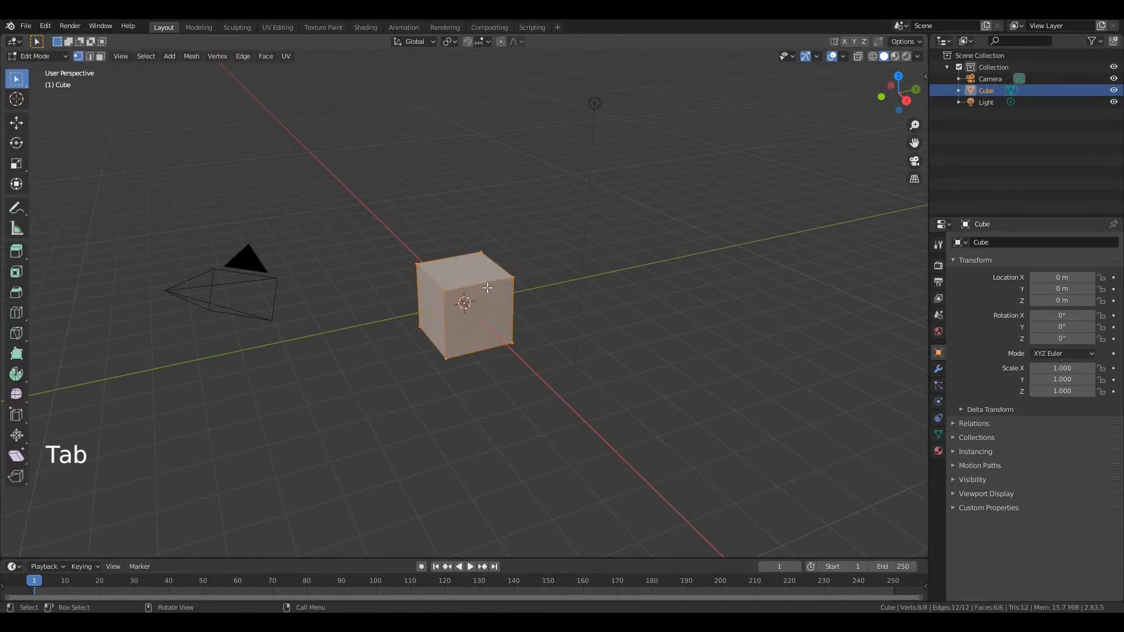
# Switch the cube's mesh to edge selection and turn on X-ray so hidden edges are selectable
pyautogui.press('1')
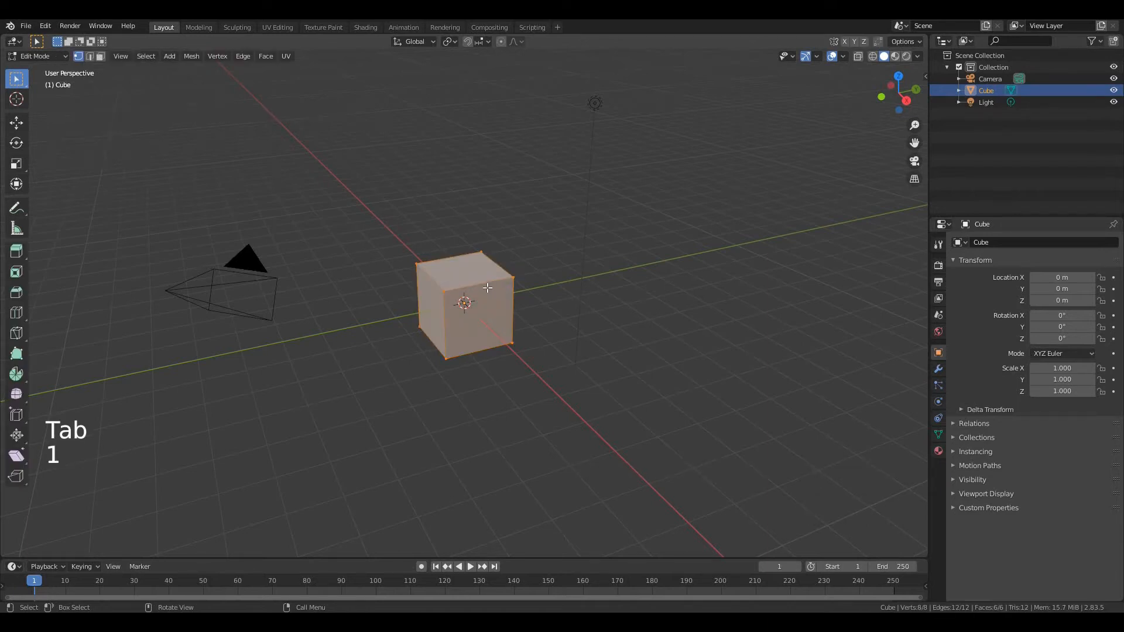
pyautogui.press('2')
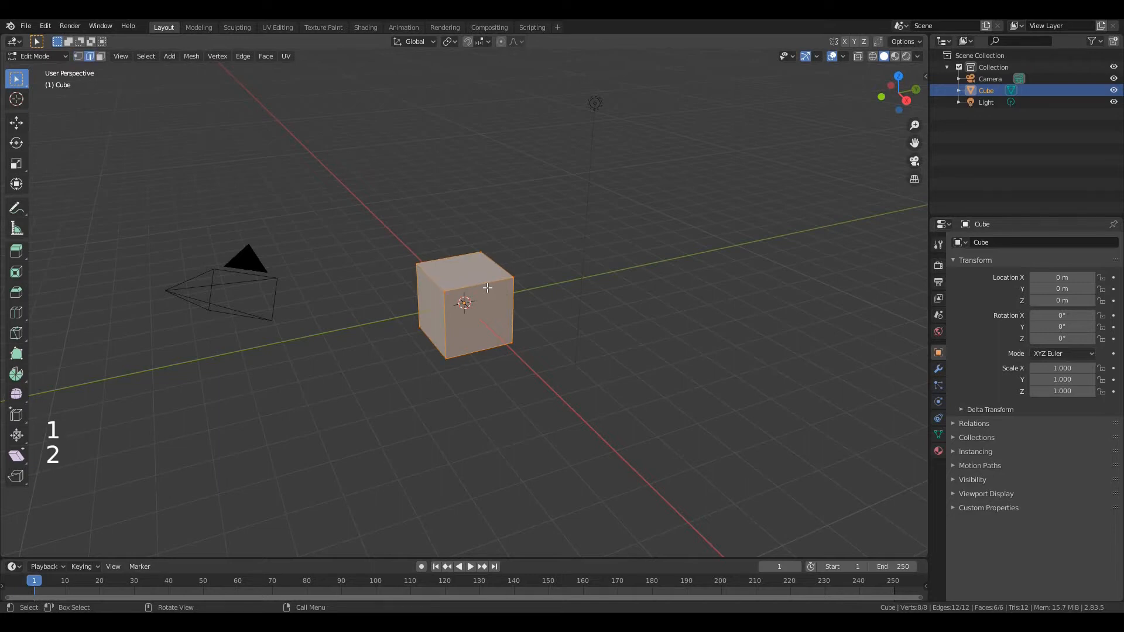
pyautogui.press('3')
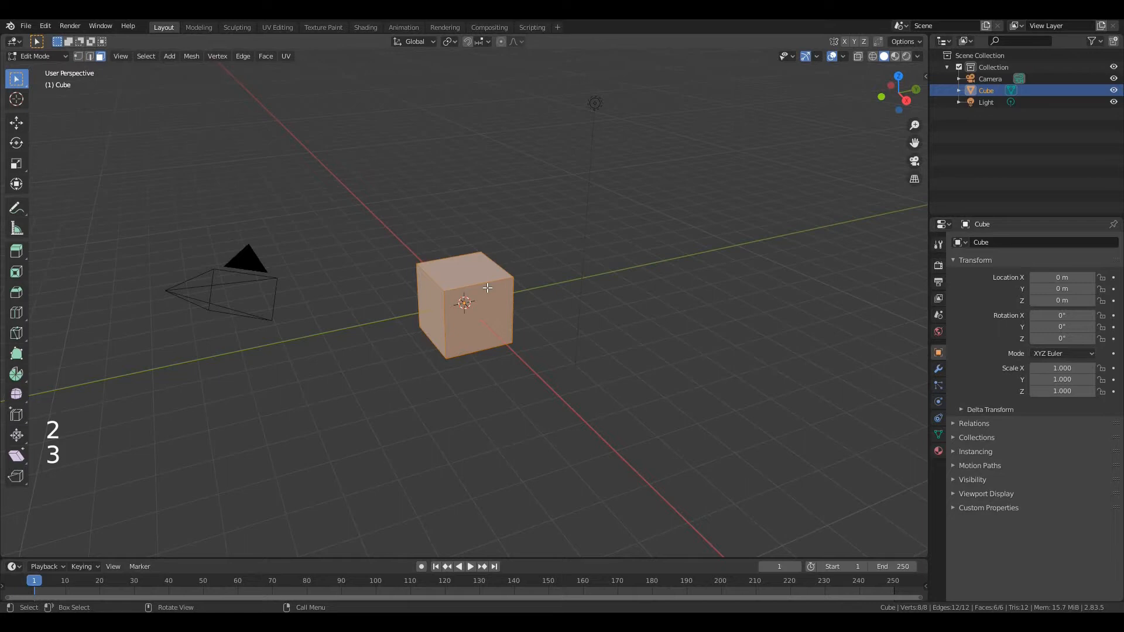
pyautogui.press('2')
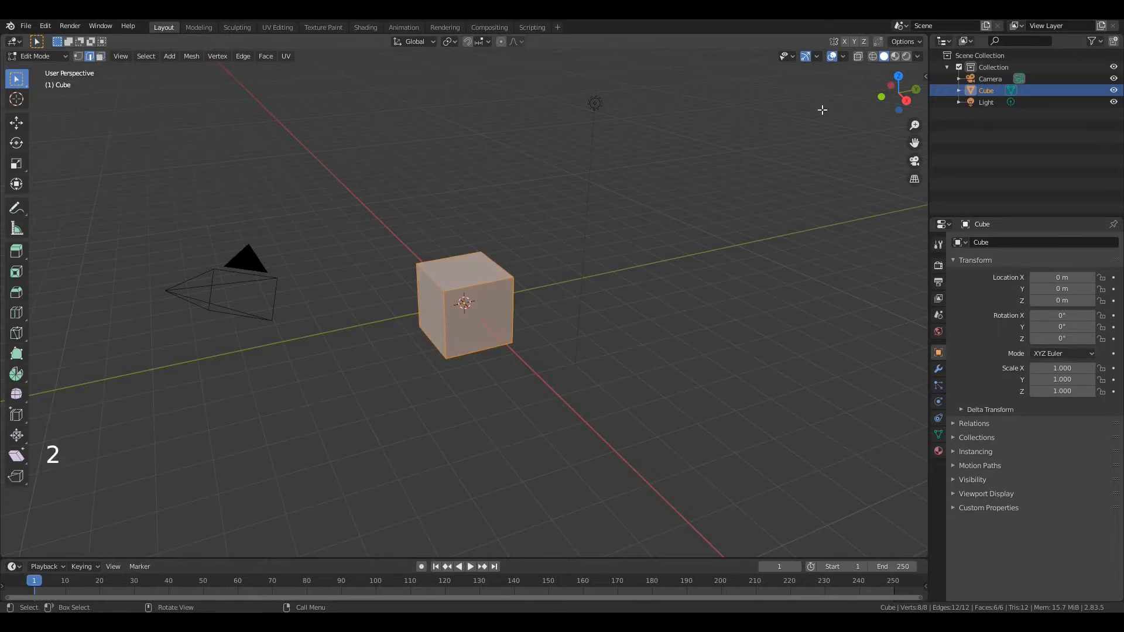
pyautogui.click(860, 57)
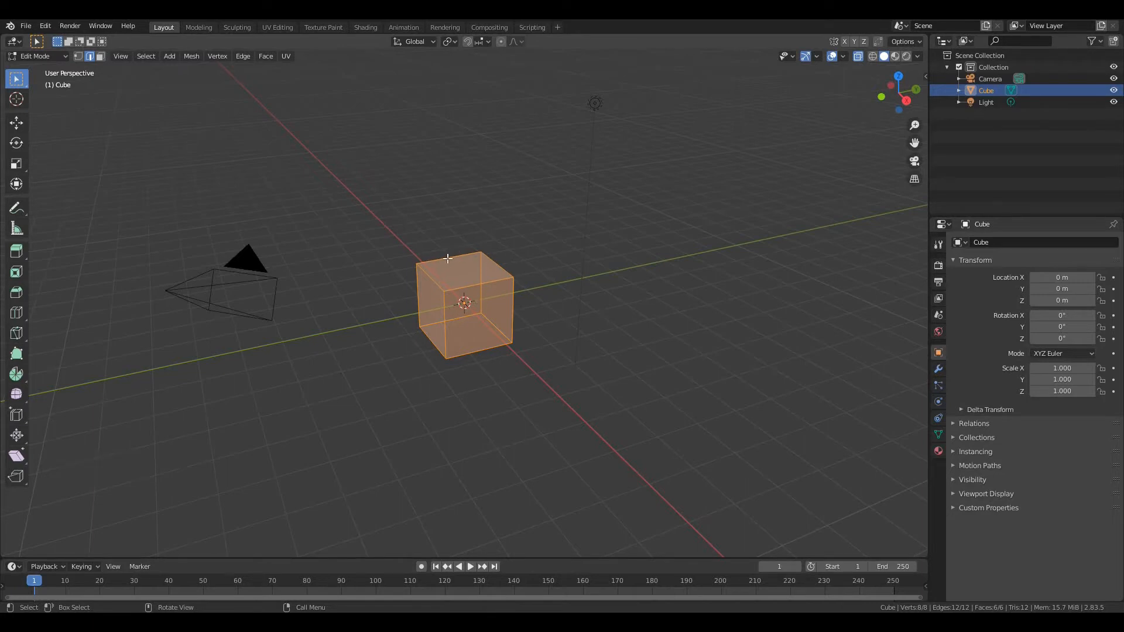
# Add two centred vertical loop cuts to the cube, crossing each other, one in each horizontal direction
pyautogui.hotkey('ctrl', 'r')
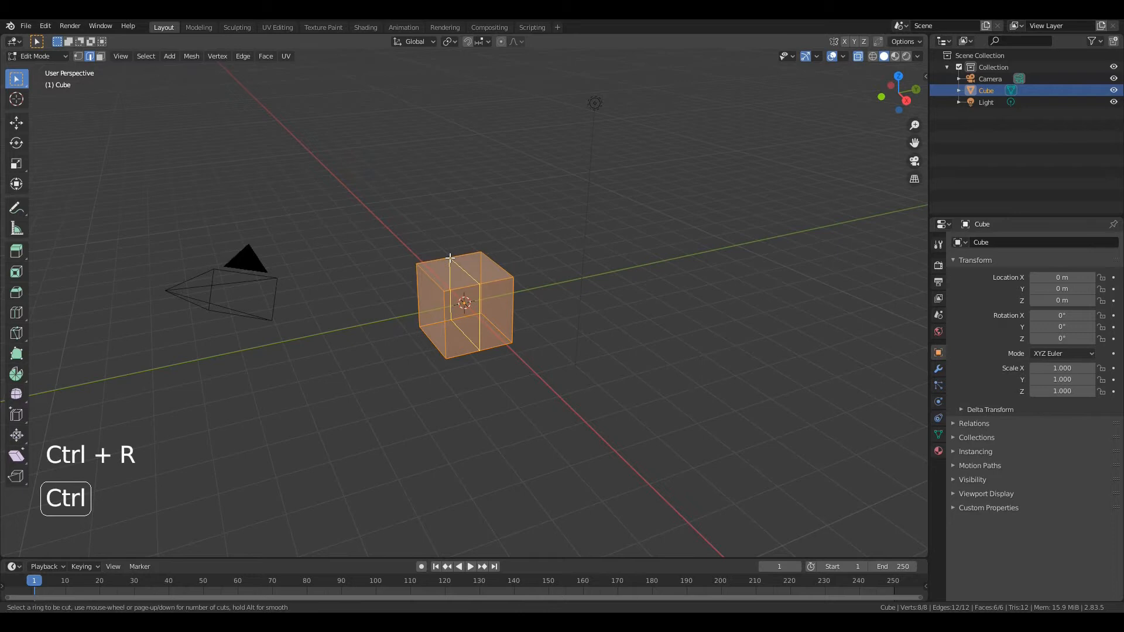
pyautogui.click(449, 258)
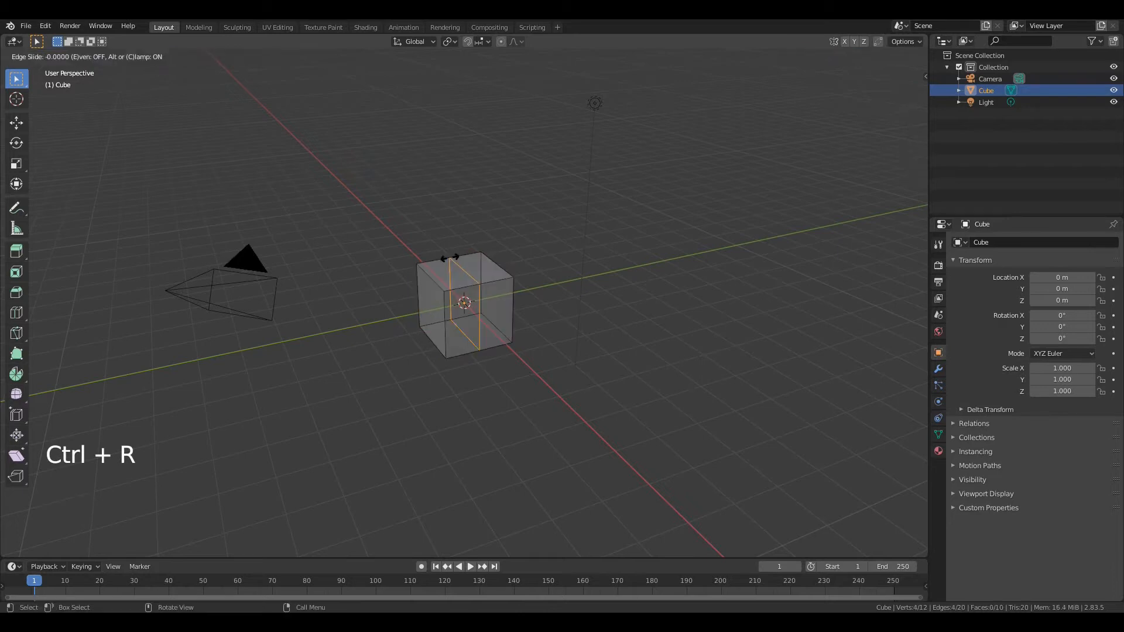
pyautogui.click(450, 257)
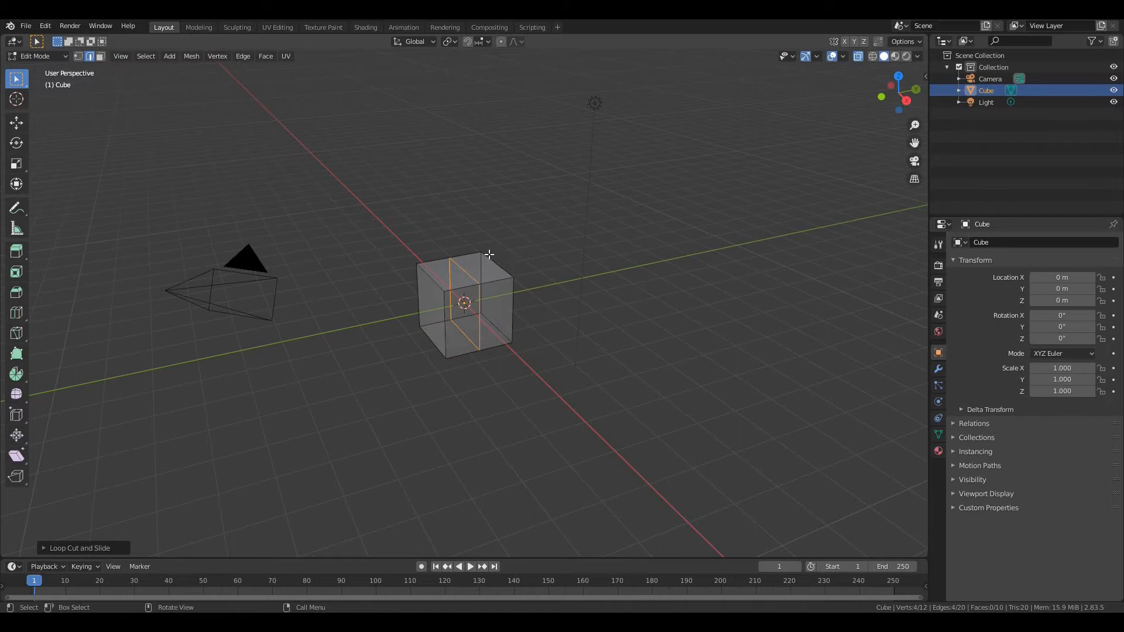
pyautogui.hotkey('ctrl', 'r')
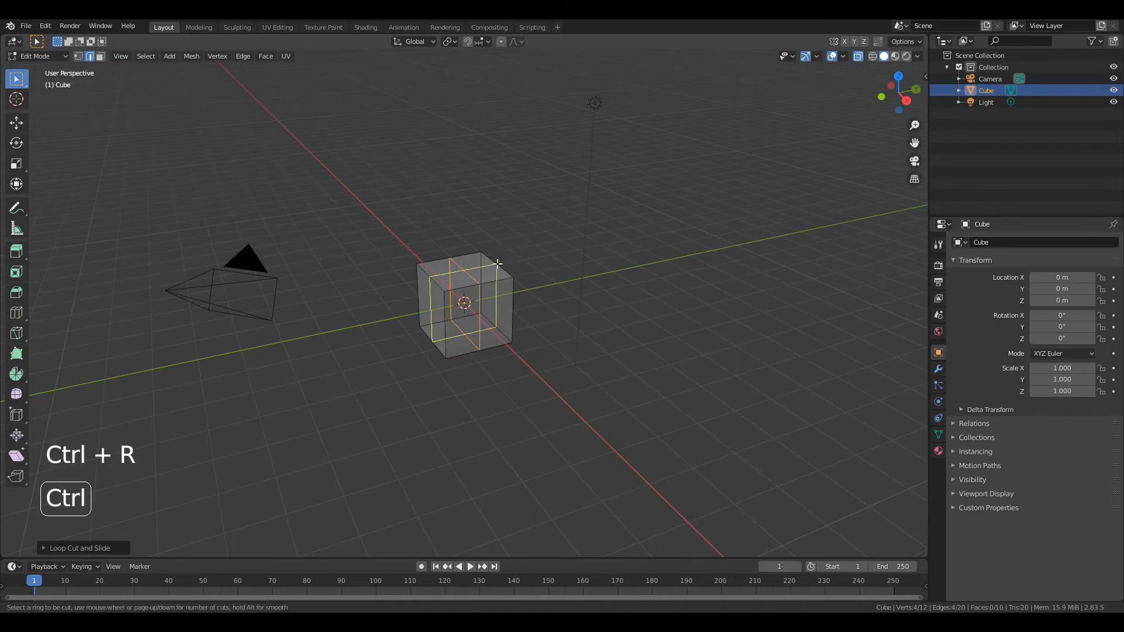
pyautogui.click(497, 264)
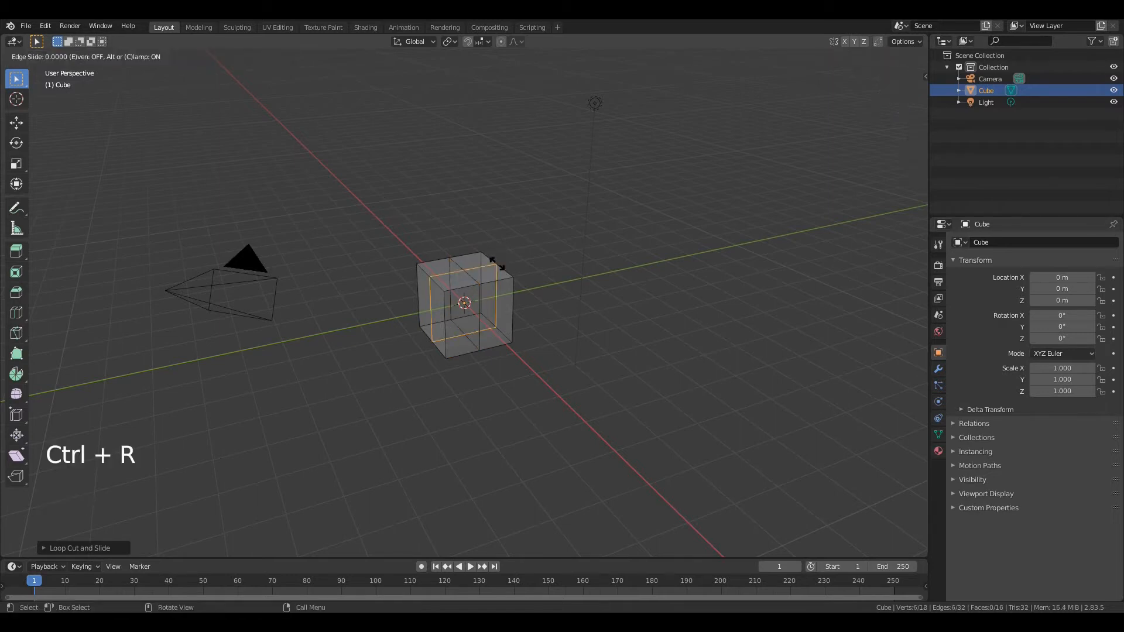
pyautogui.rightClick(498, 265)
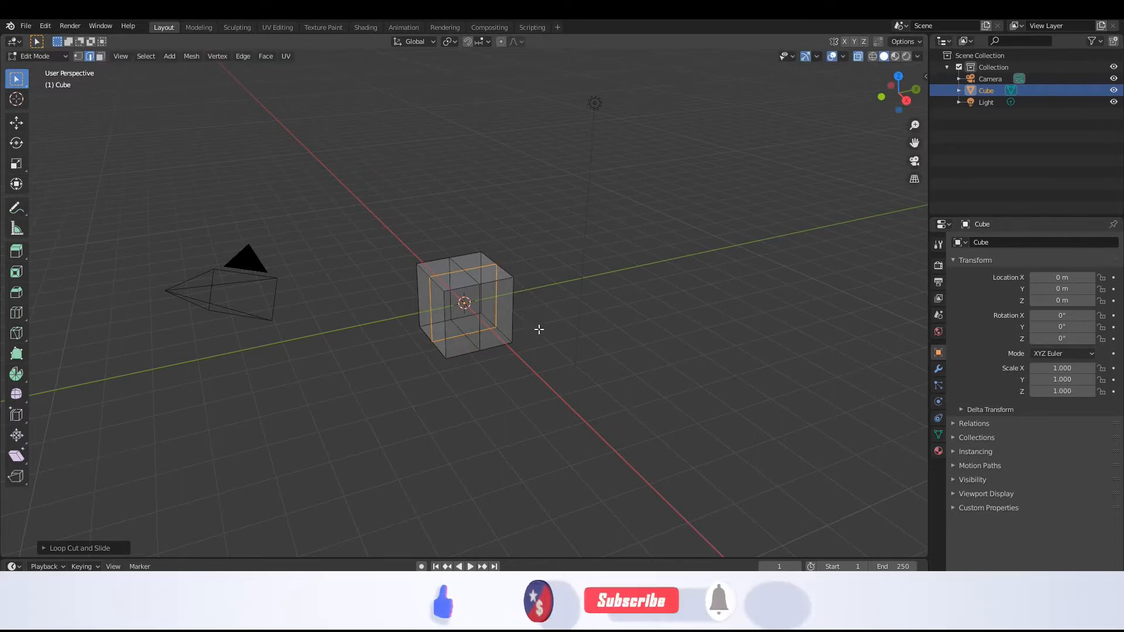
# Scale the entire cube mesh uniformly to 0.3
pyautogui.press('a')
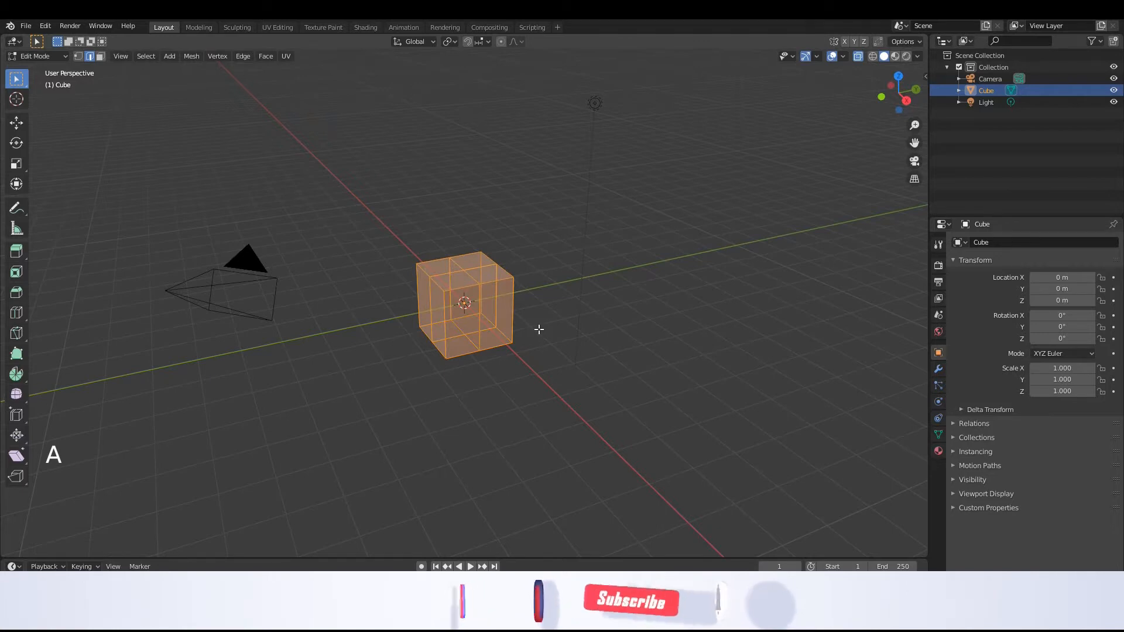
pyautogui.press('s')
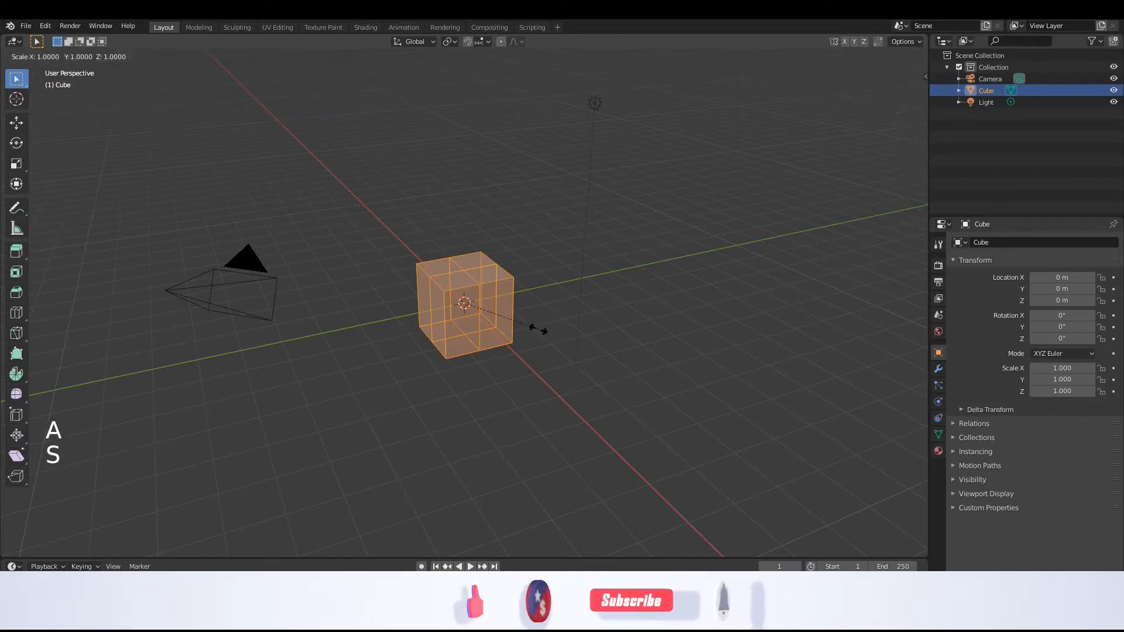
pyautogui.press('0')
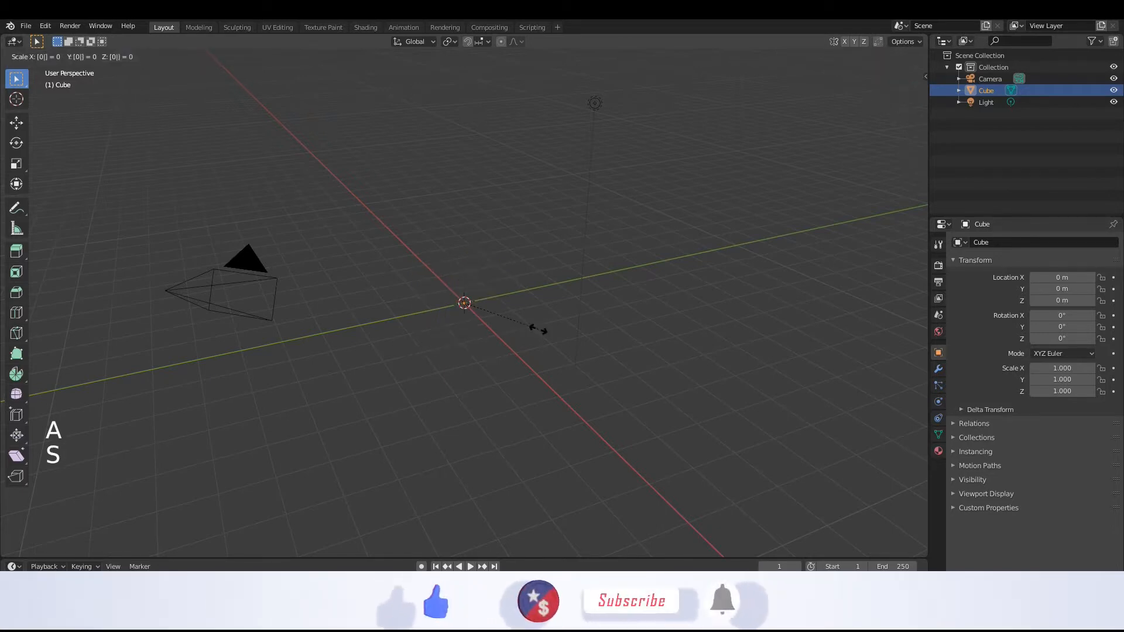
pyautogui.write('.3')
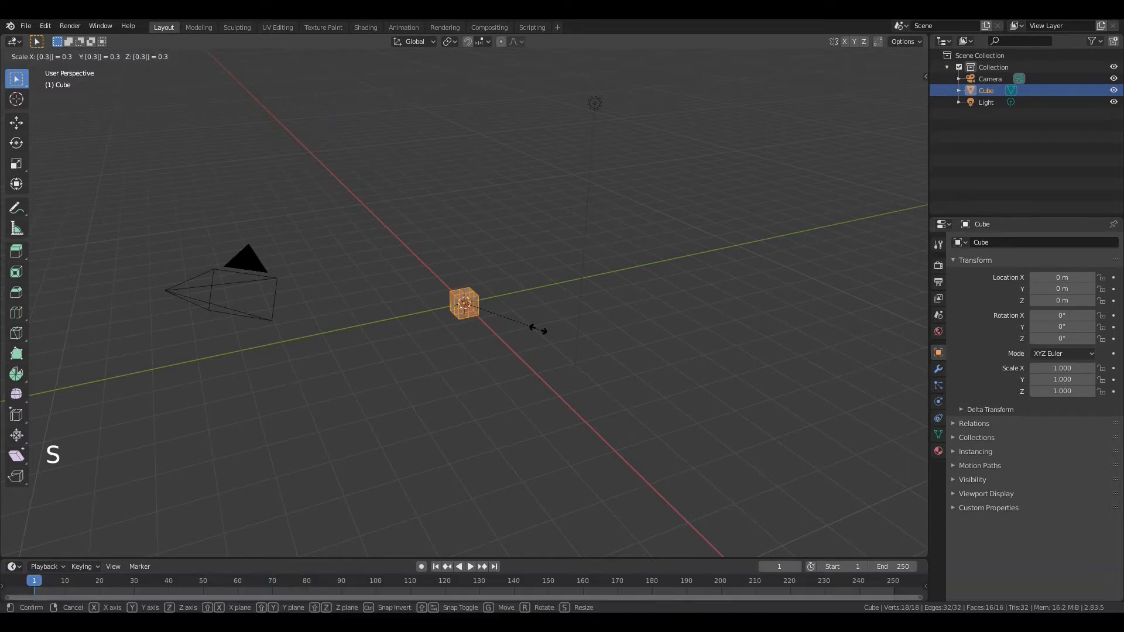
pyautogui.press('Return')
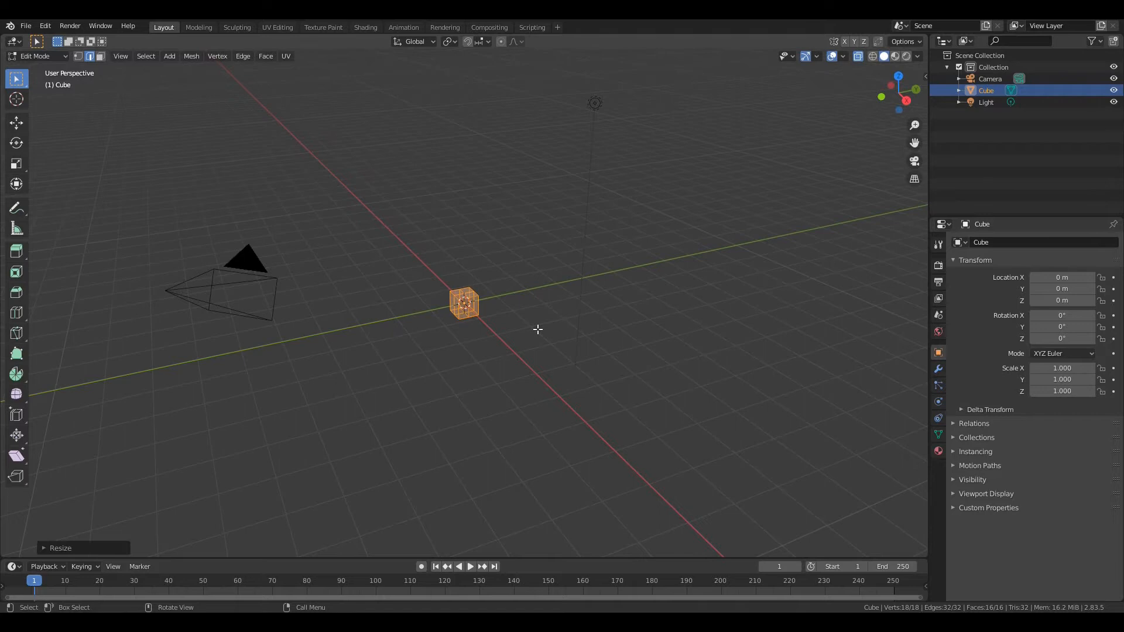
# Stretch the small cube into a tall post by scaling it by 15 along Z
pyautogui.write('sz15')
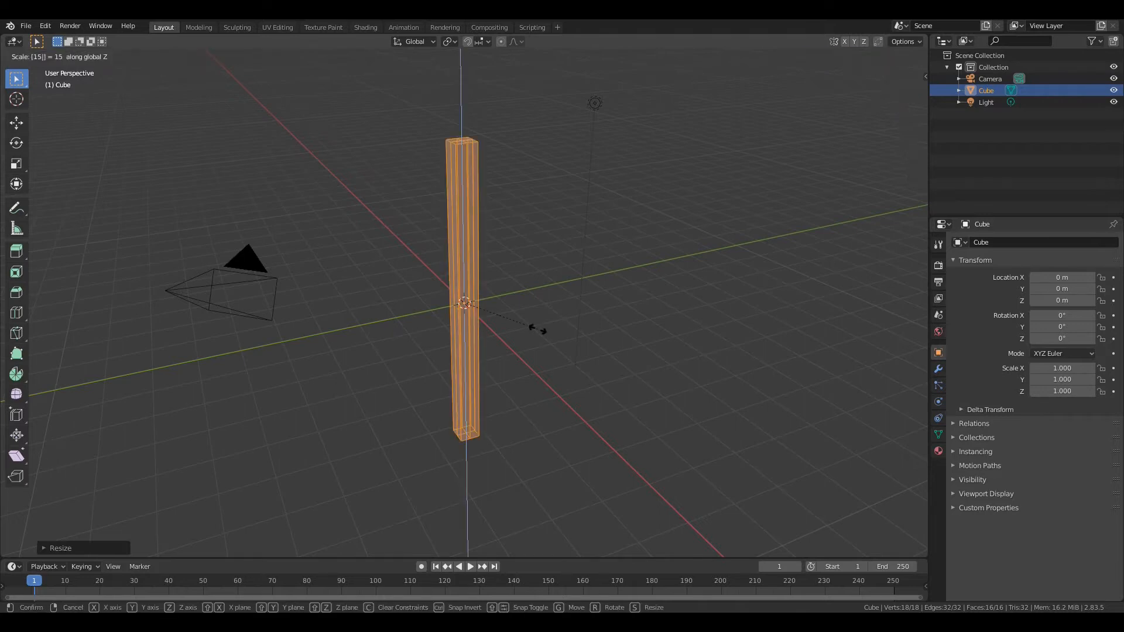
pyautogui.press('Return')
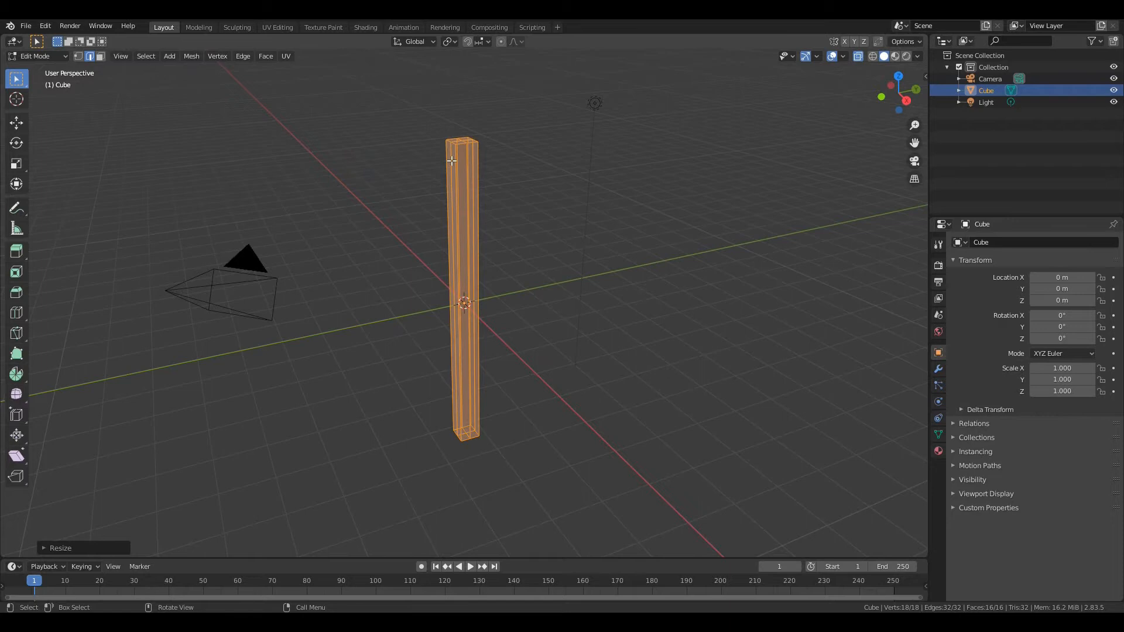
# Lower the four outer edges on the two Y sides of the post's top straight down along Z to form a ridge
pyautogui.press('a')
pyautogui.press('a')
pyautogui.press('a')
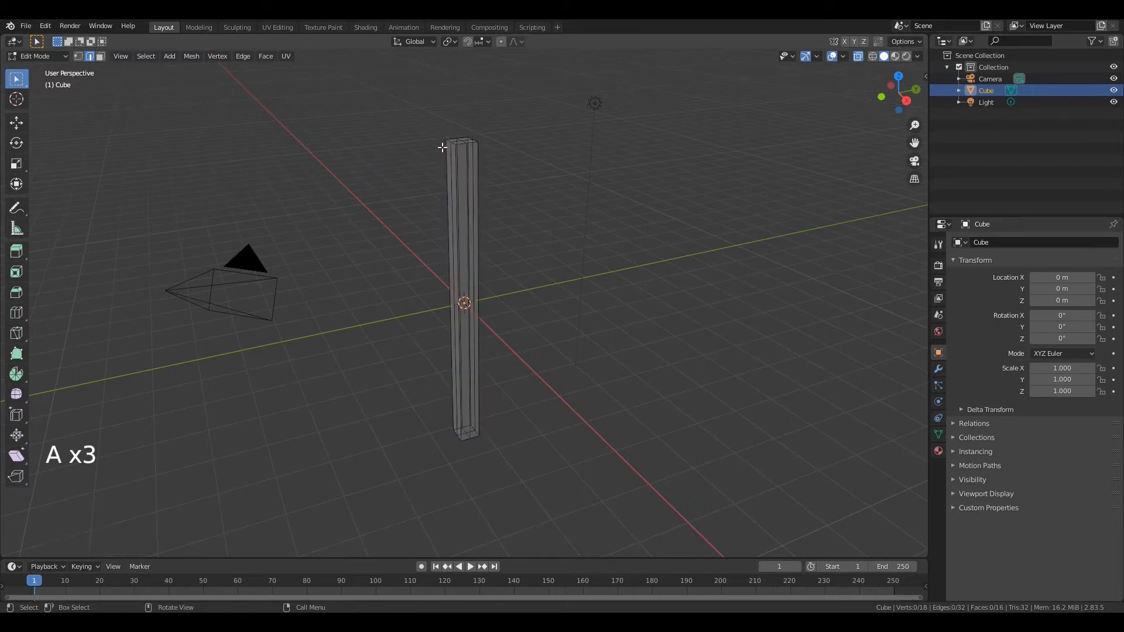
pyautogui.moveTo(414, 117); pyautogui.dragTo(506, 161)
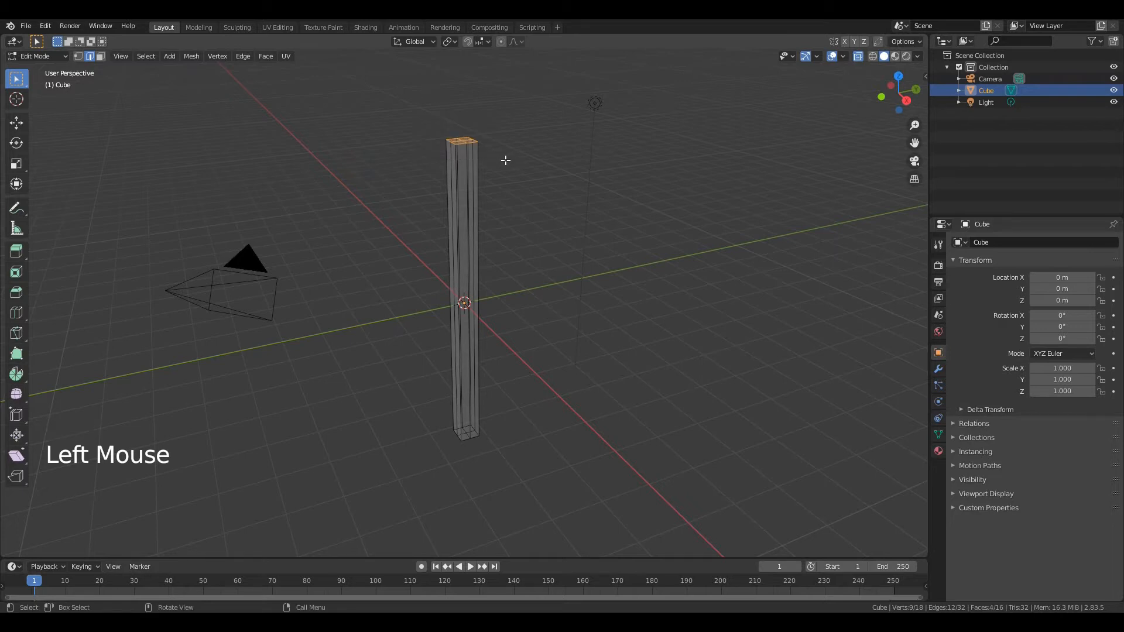
pyautogui.press('KP_Decimal')
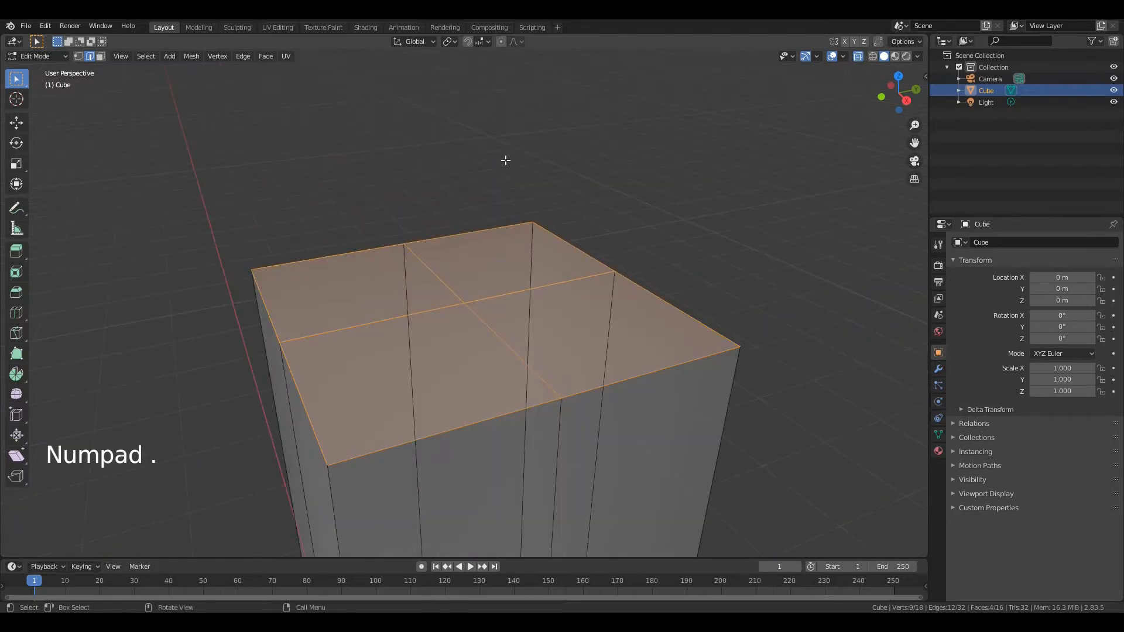
pyautogui.click(265, 308)
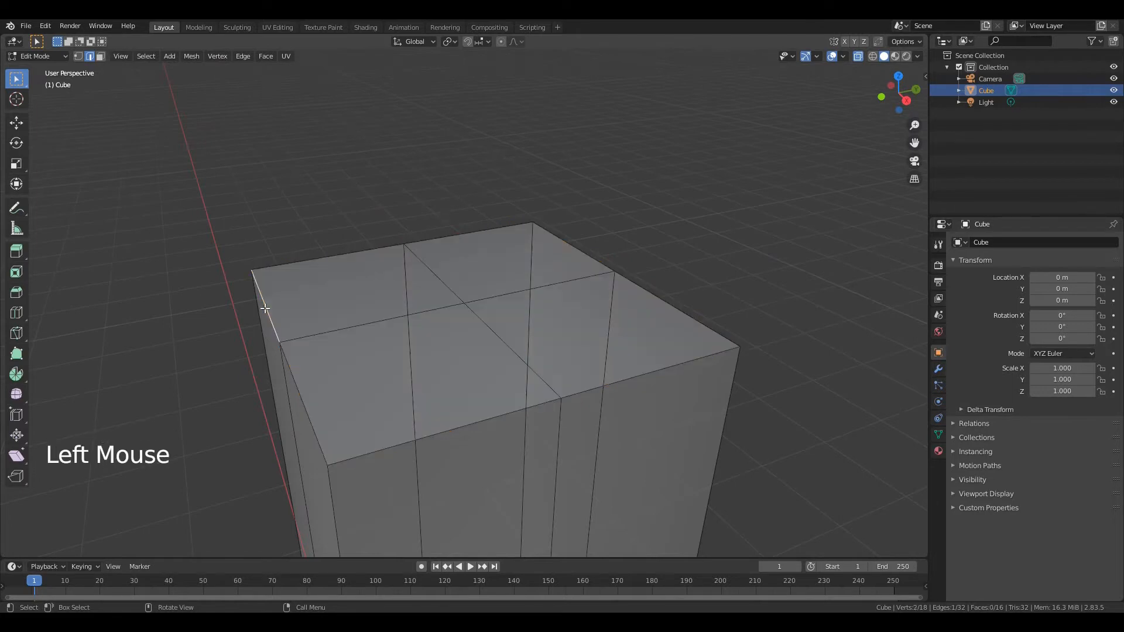
pyautogui.keyDown('shift'); pyautogui.click(299, 392); pyautogui.keyUp('shift')
pyautogui.keyDown('shift'); pyautogui.click(613, 277); pyautogui.keyUp('shift')
pyautogui.keyDown('shift'); pyautogui.click(660, 301); pyautogui.keyUp('shift')
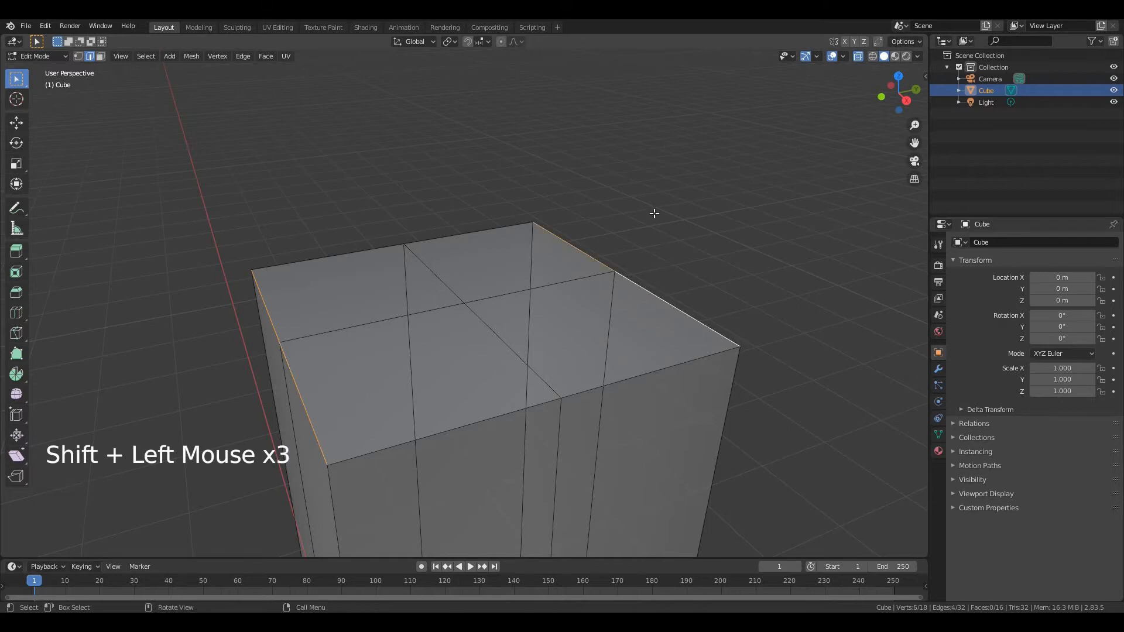
pyautogui.press('g')
pyautogui.press('z')
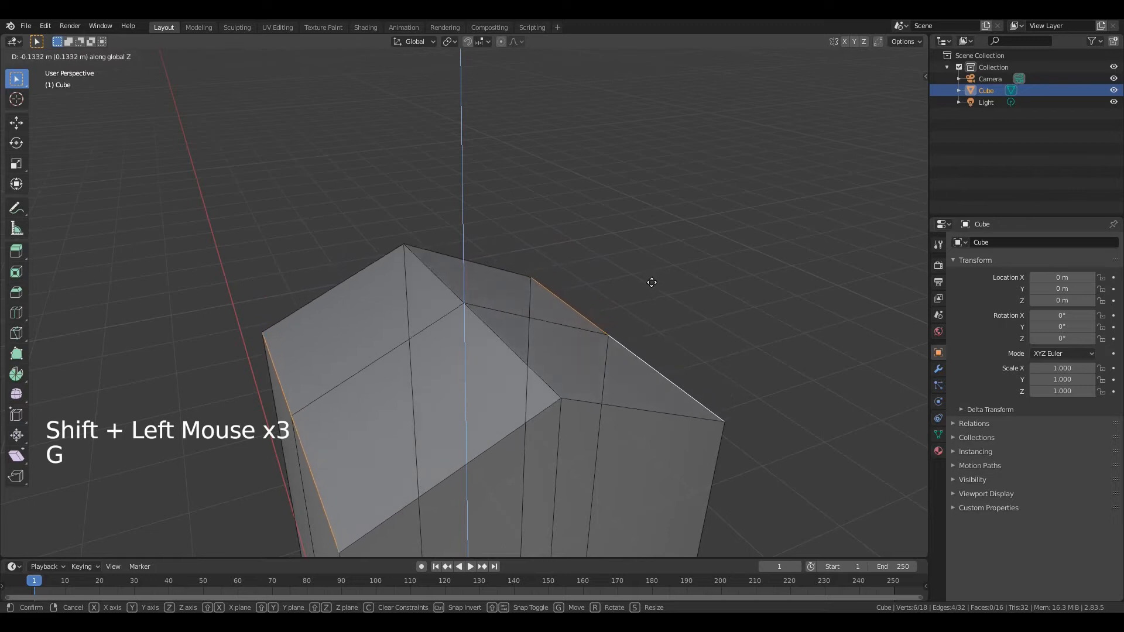
pyautogui.click(655, 321)
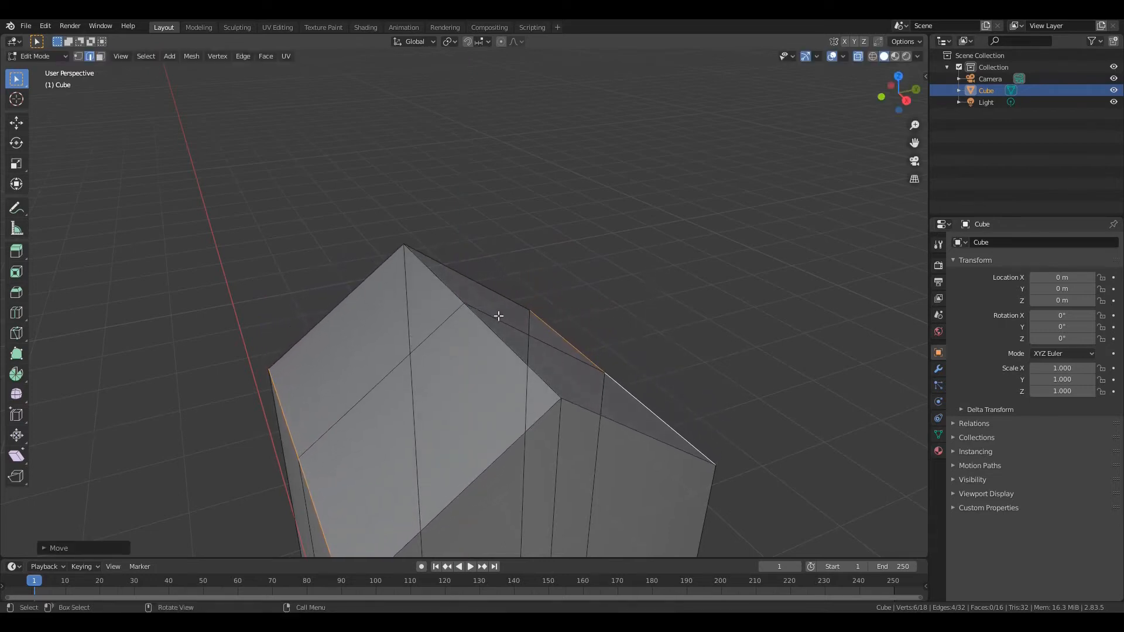
# Scale the edge loop that runs through the top ridge and down the post outward along X
pyautogui.keyDown('alt'); pyautogui.click(428, 266); pyautogui.keyUp('alt')
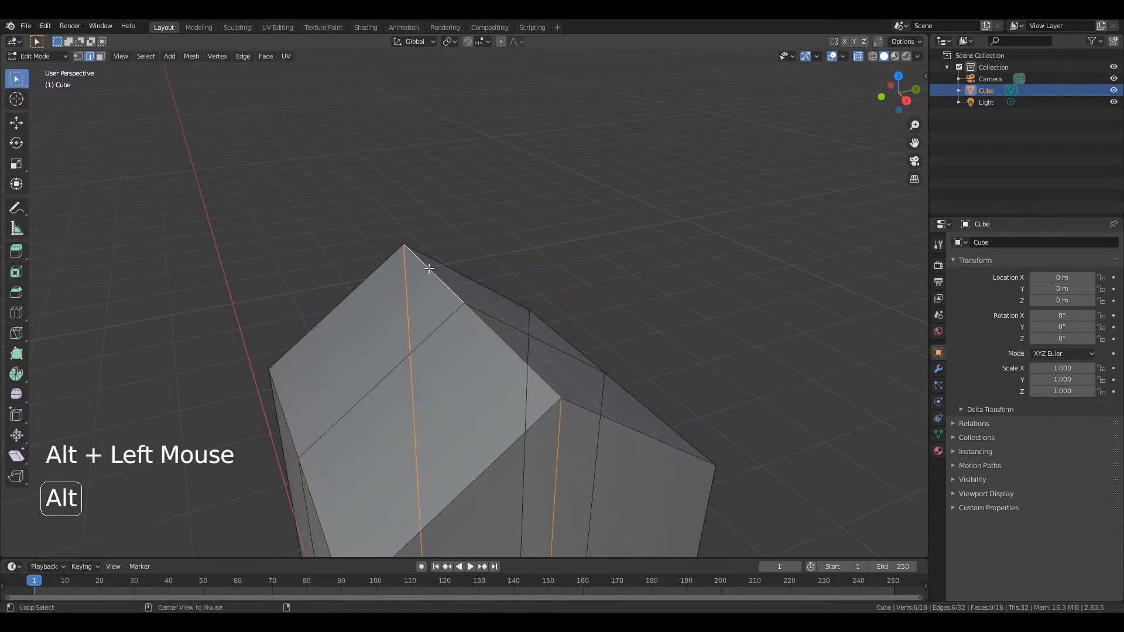
pyautogui.press('s')
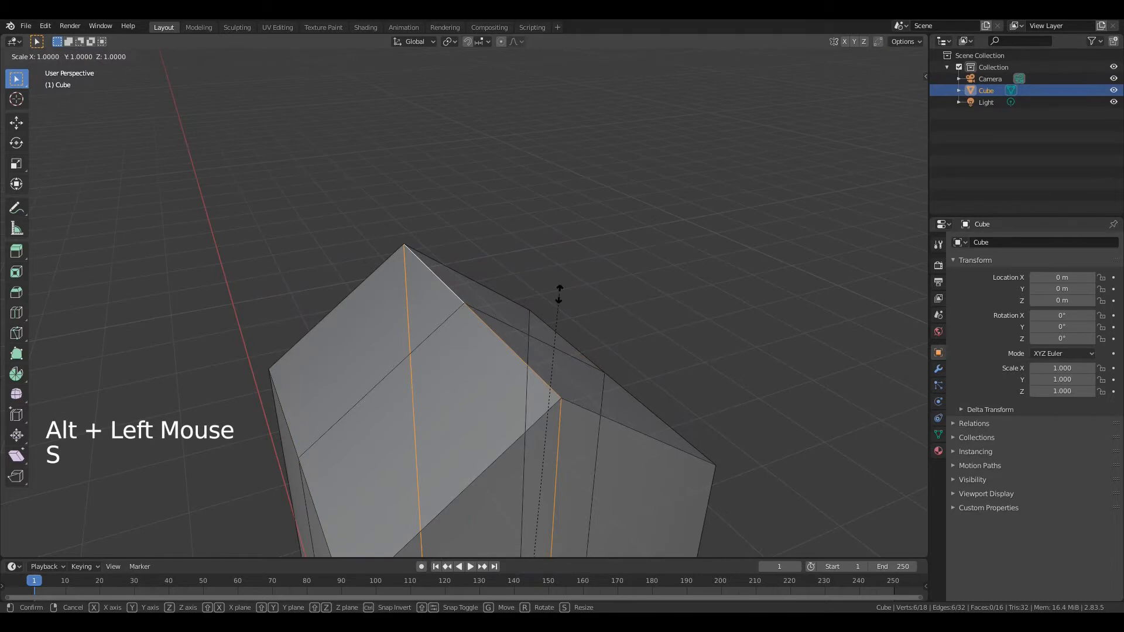
pyautogui.press('x')
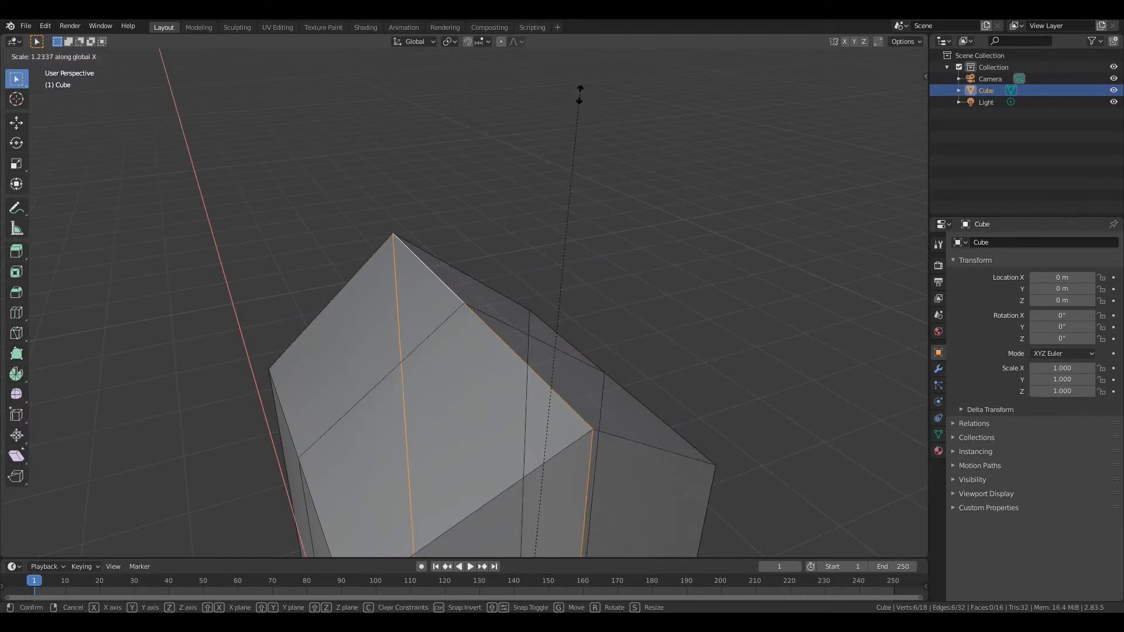
pyautogui.click(614, 443)
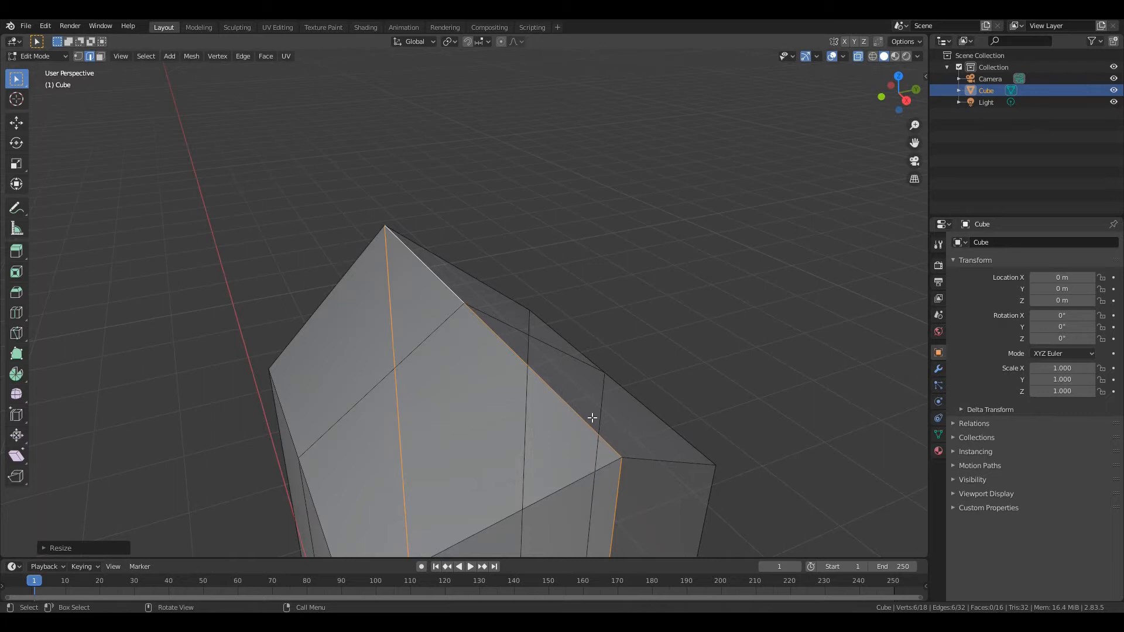
# In front view, raise the ridge edges at the post's top about 0.3 m along Z
pyautogui.scroll(-13, 592, 417)
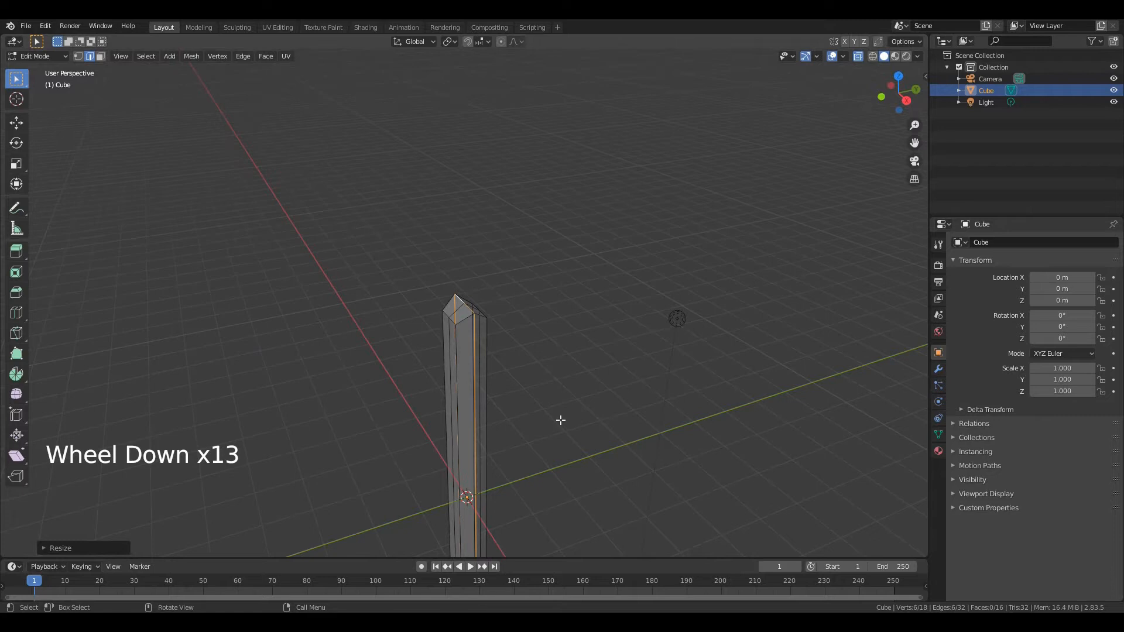
pyautogui.press('KP_1')
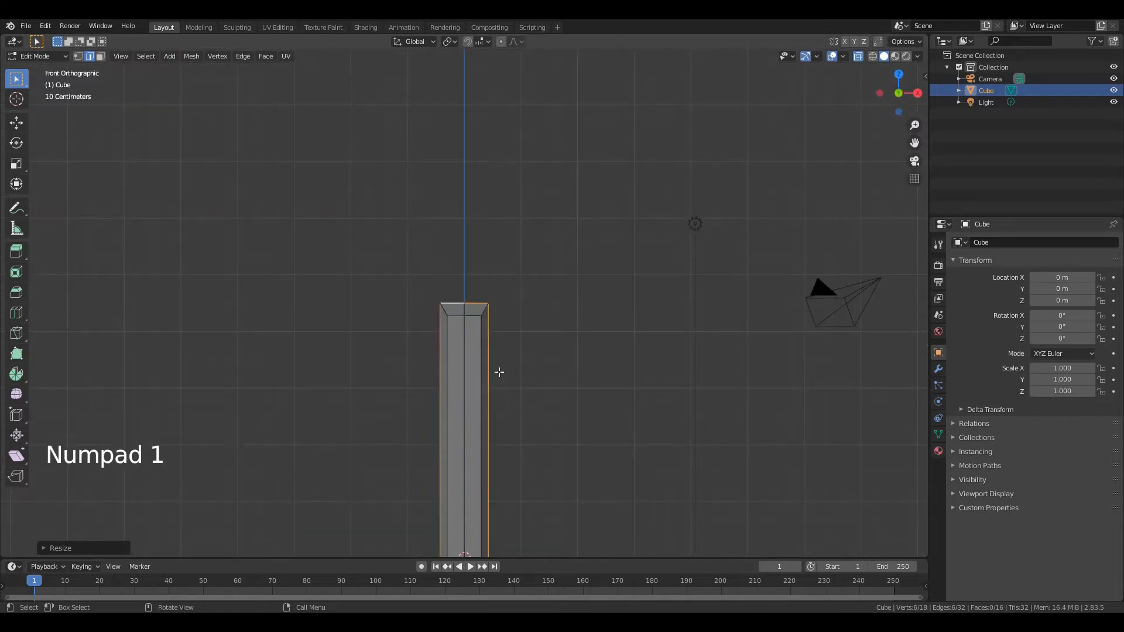
pyautogui.moveTo(424, 290); pyautogui.dragTo(508, 308)
pyautogui.press('g')
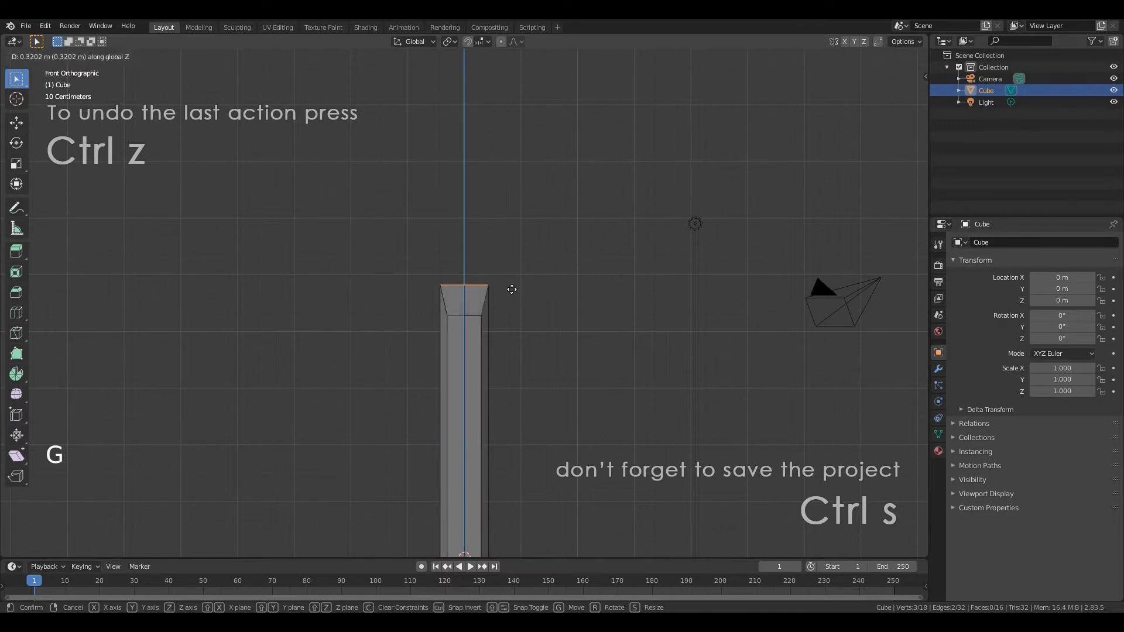
pyautogui.click(512, 288)
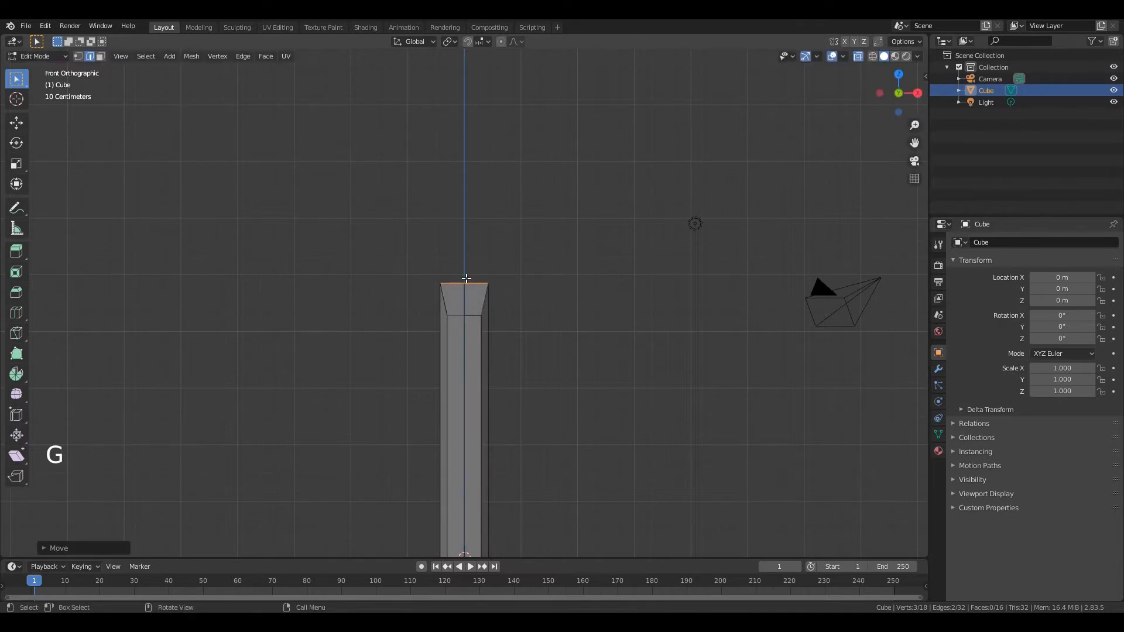
# Raise the centre edges of the post's top along Z and scale them about 2.3 times along Z into a sharp tip
pyautogui.moveTo(458, 271); pyautogui.dragTo(471, 336)
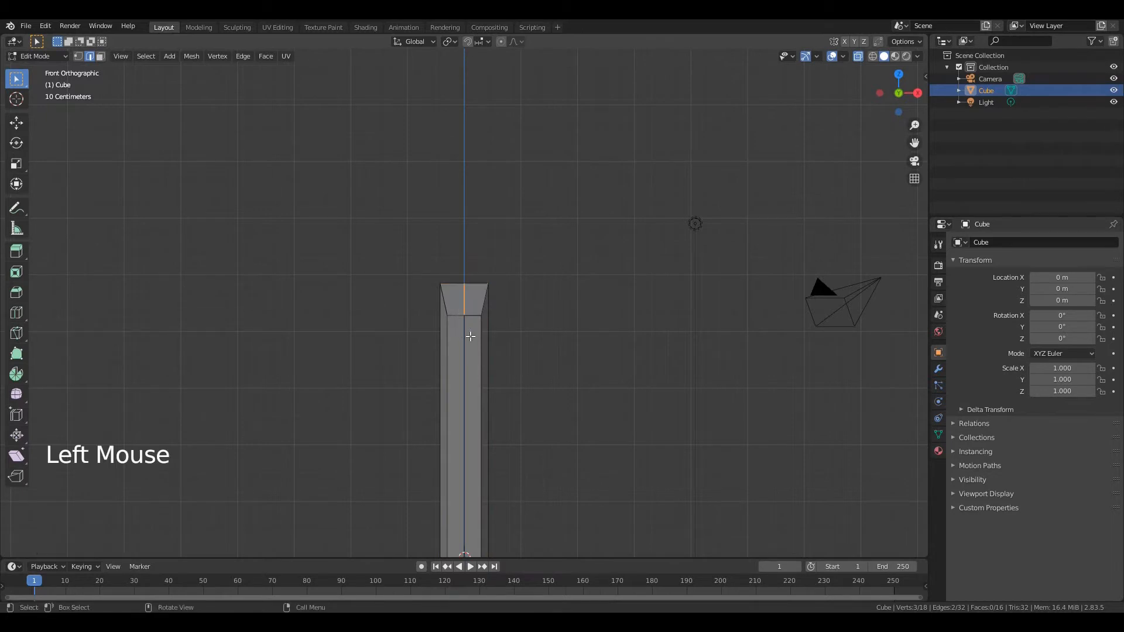
pyautogui.press('g')
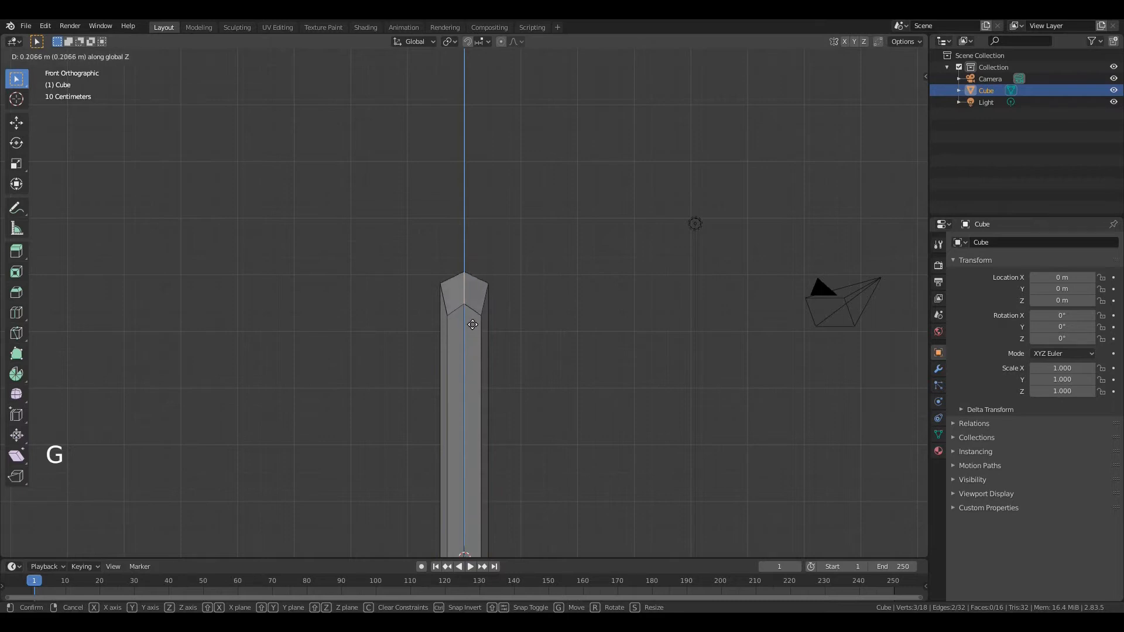
pyautogui.click(473, 310)
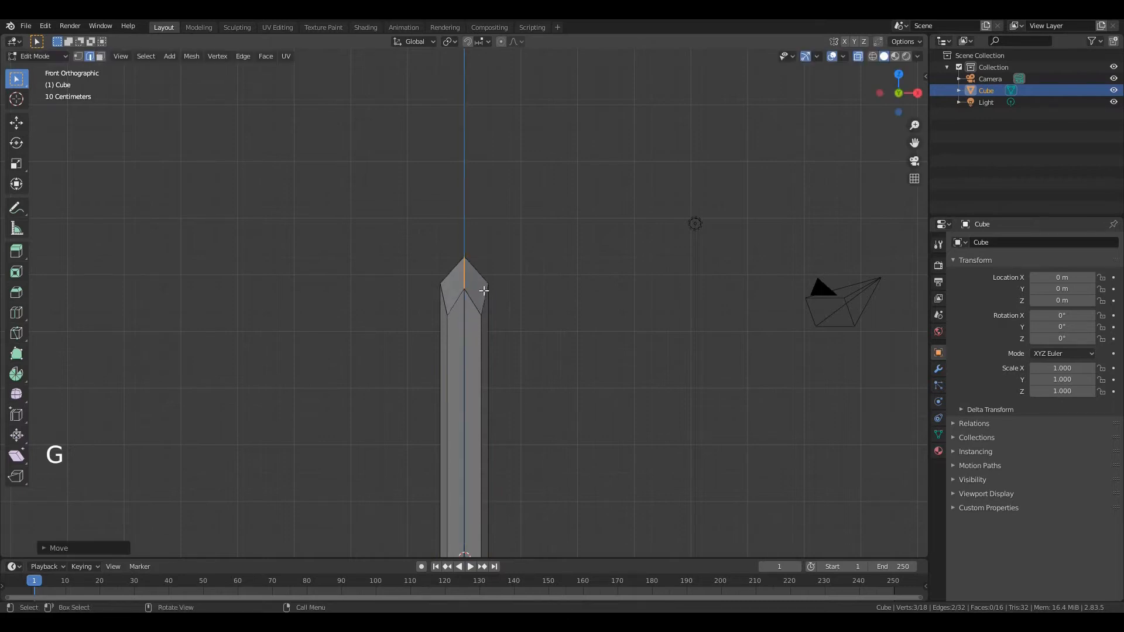
pyautogui.press('s')
pyautogui.press('z')
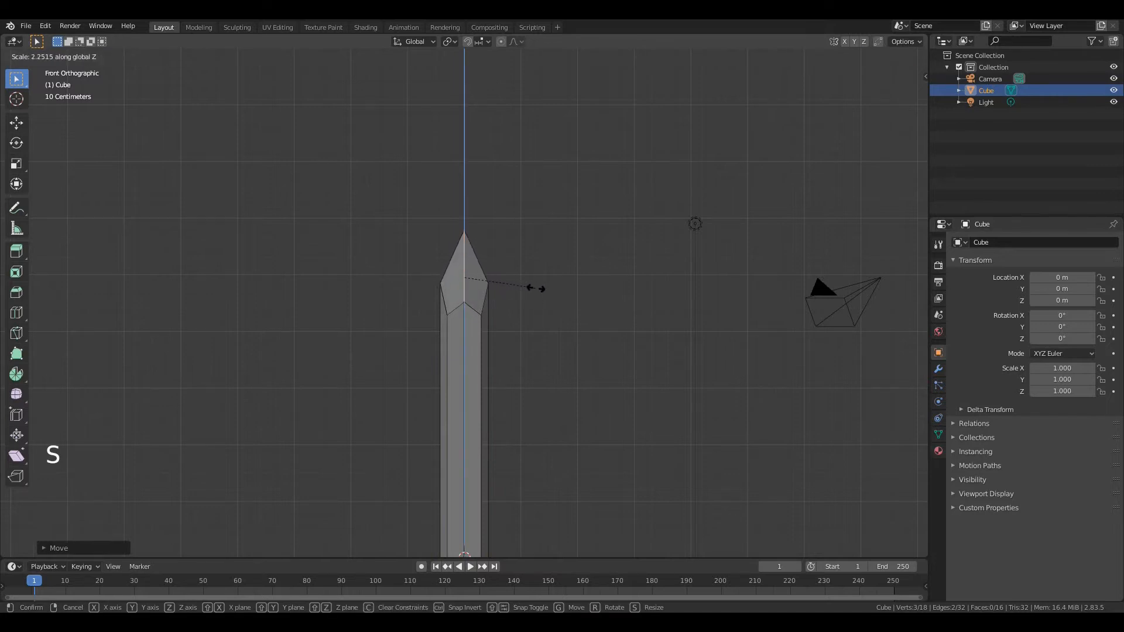
pyautogui.click(538, 289)
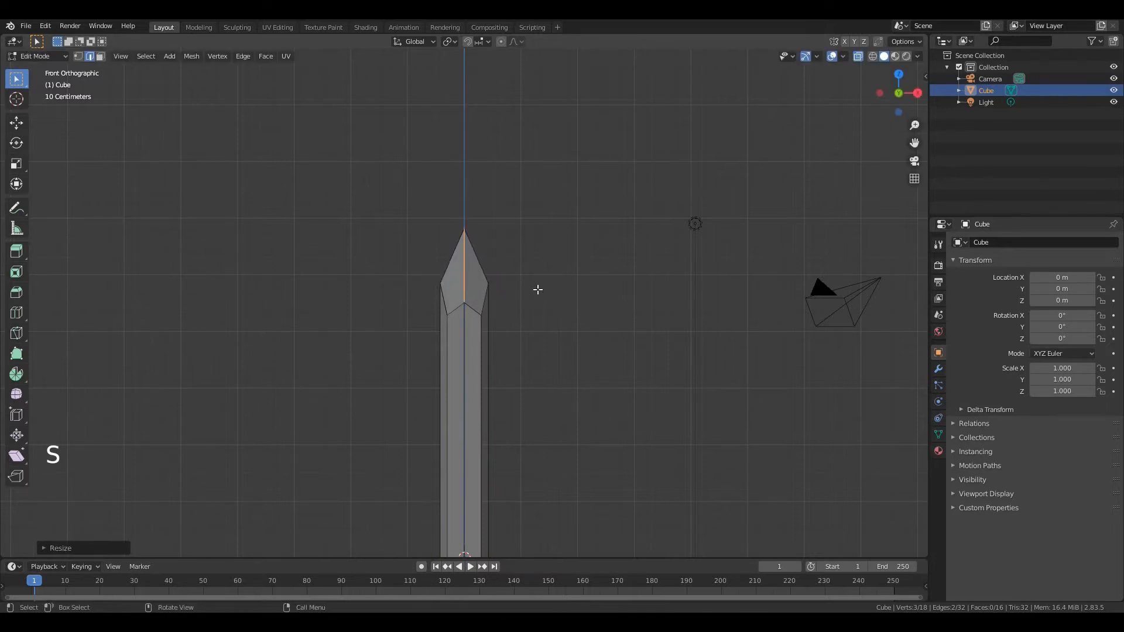
# Add three evenly spaced horizontal loop cuts around the post without sliding them
pyautogui.press('shift')
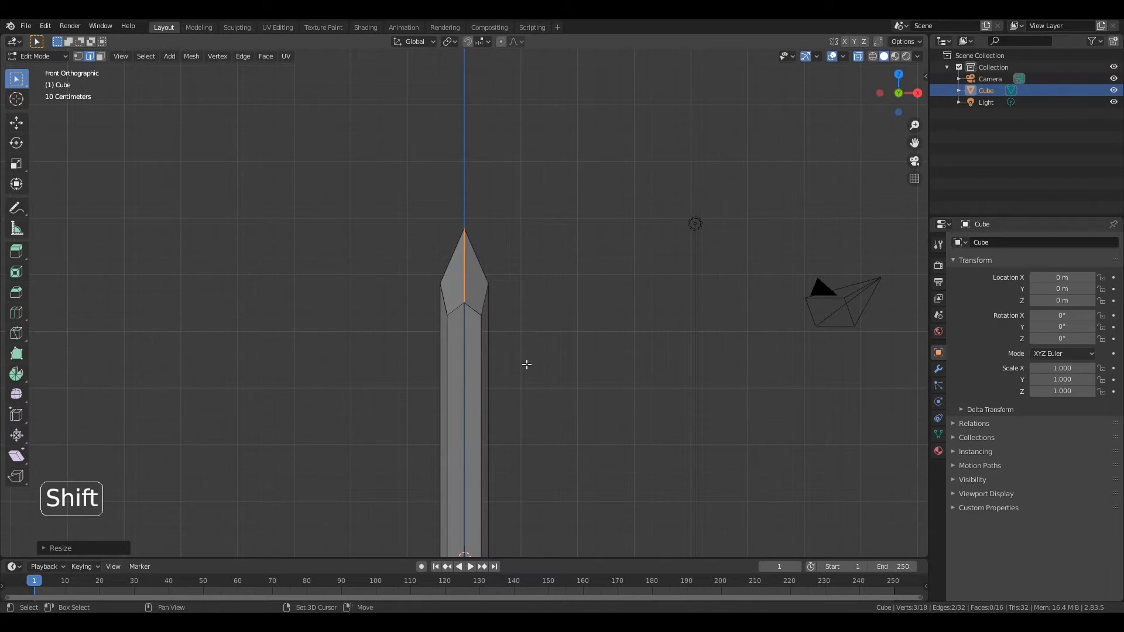
pyautogui.keyDown('shift'); pyautogui.moveTo(580, 509); pyautogui.dragTo(555, 288, button='middle'); pyautogui.keyUp('shift')
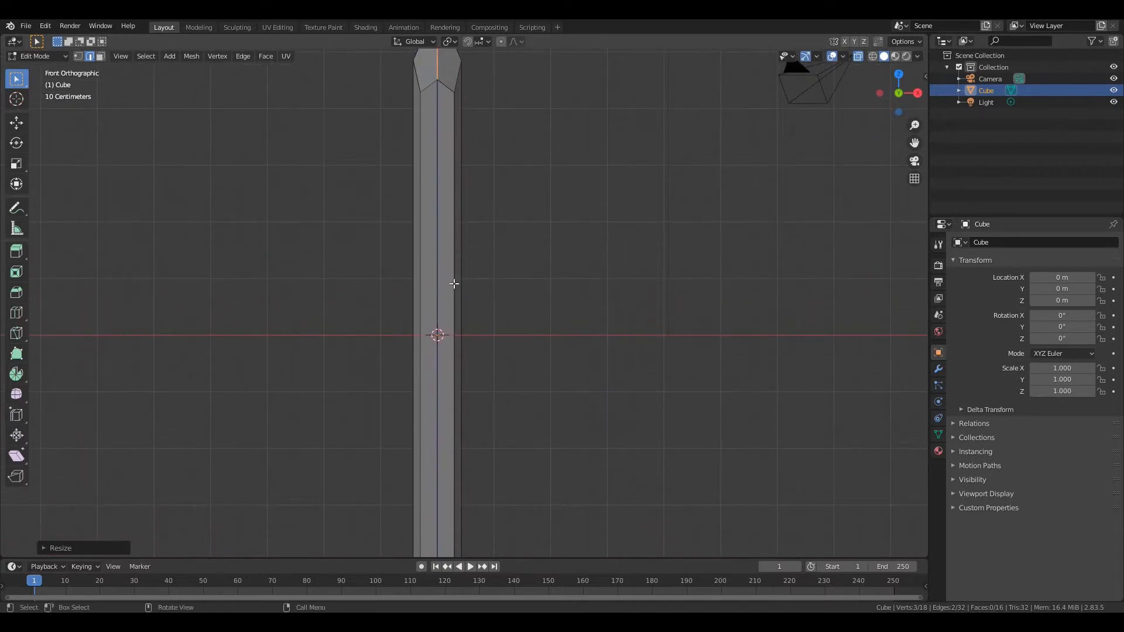
pyautogui.hotkey('ctrl', 'r')
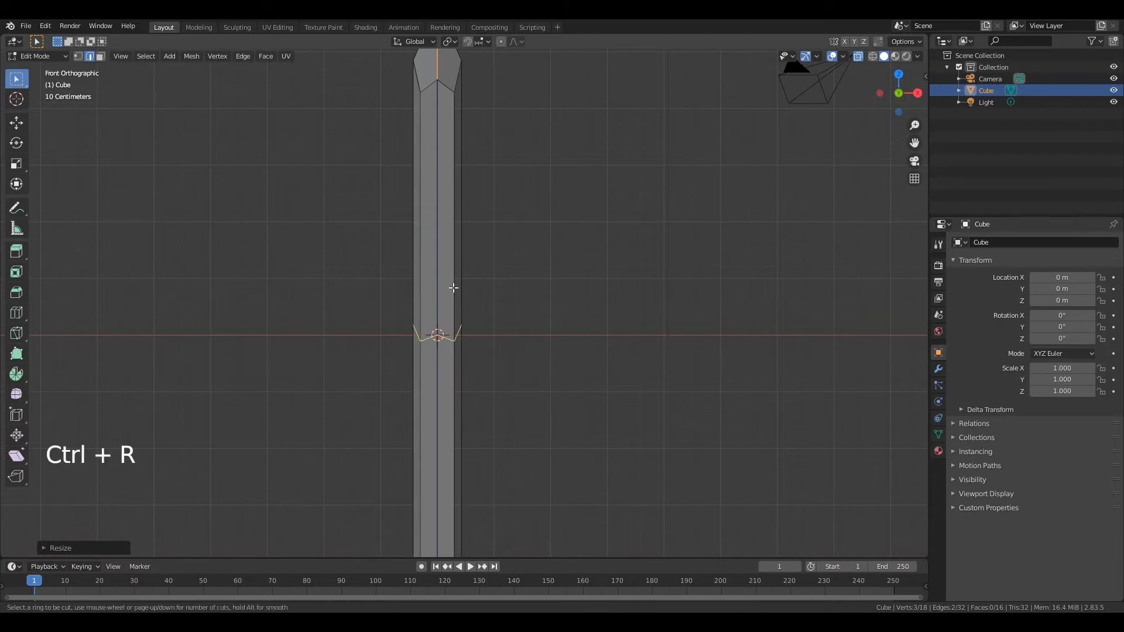
pyautogui.scroll(1, 454, 288)
pyautogui.scroll(1, 454, 288)
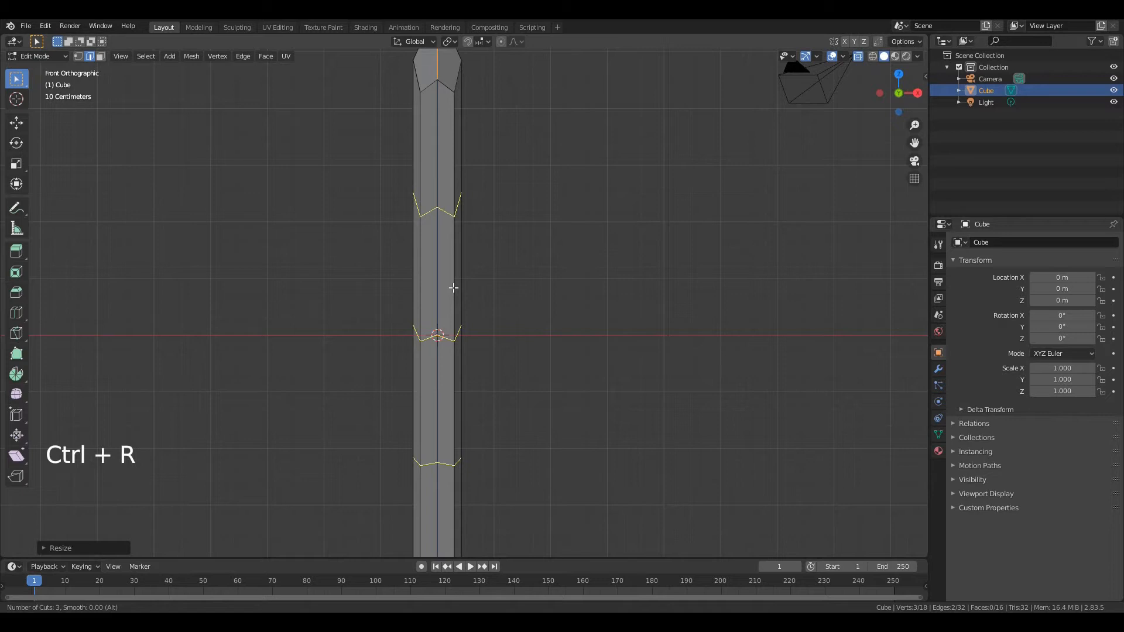
pyautogui.click(454, 288)
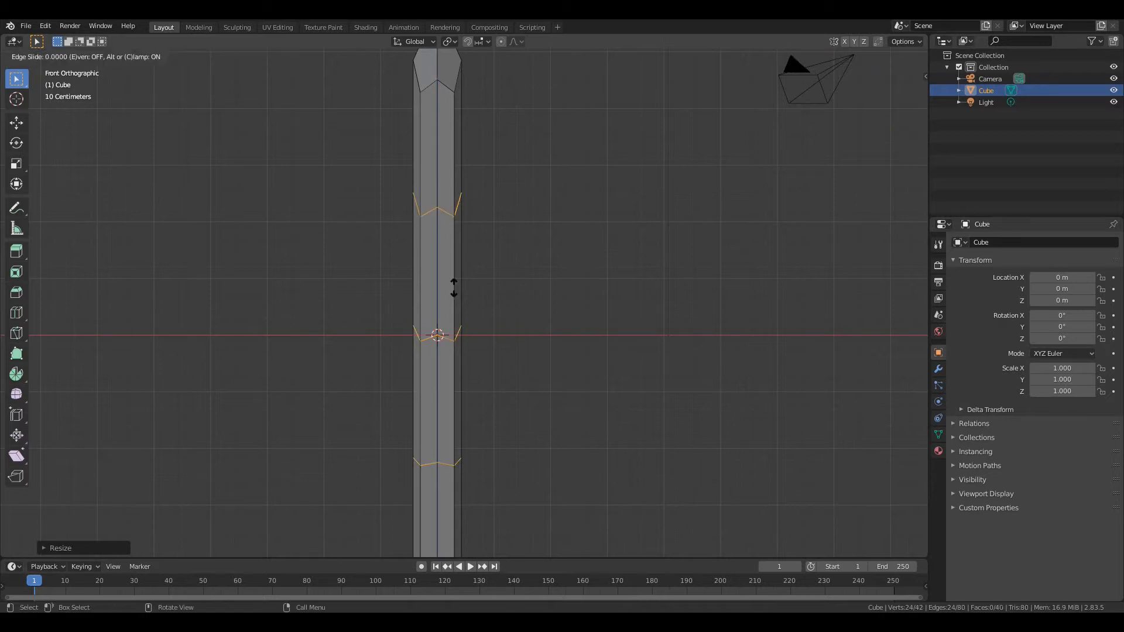
pyautogui.rightClick(454, 310)
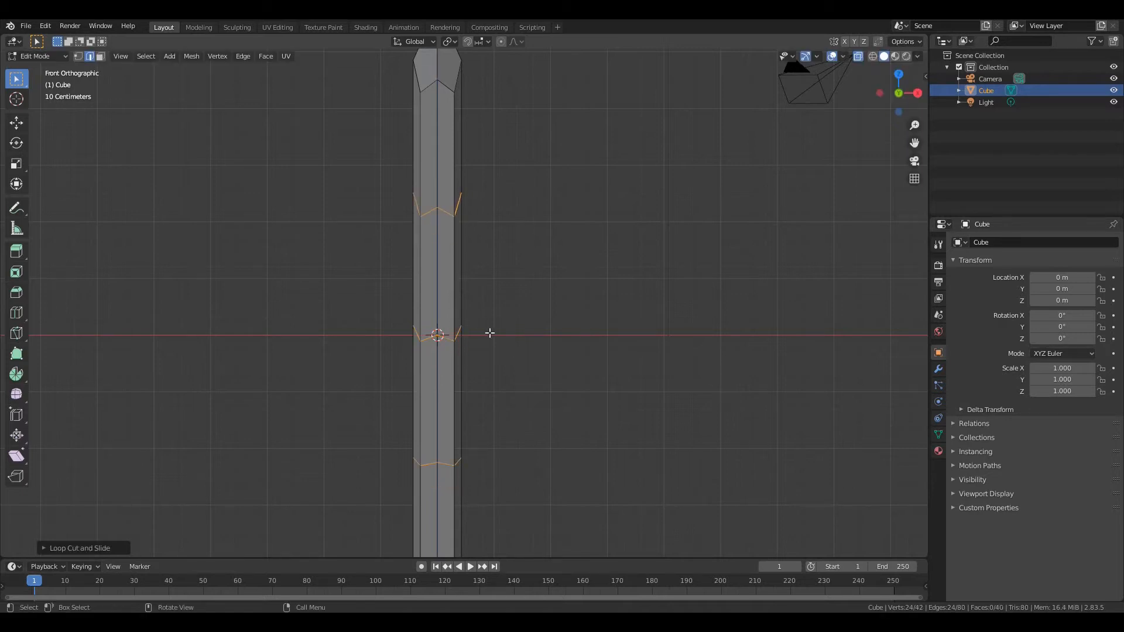
# Scale the three new edge loops along Z to bring them closer together around the post's middle
pyautogui.press('s')
pyautogui.press('z')
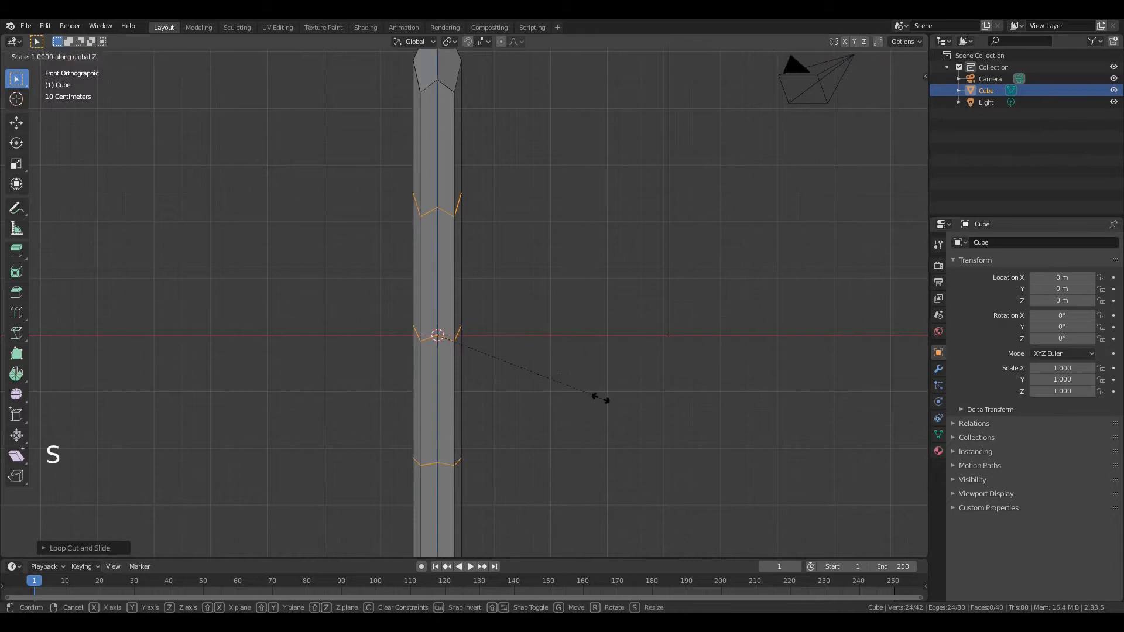
pyautogui.click(491, 366)
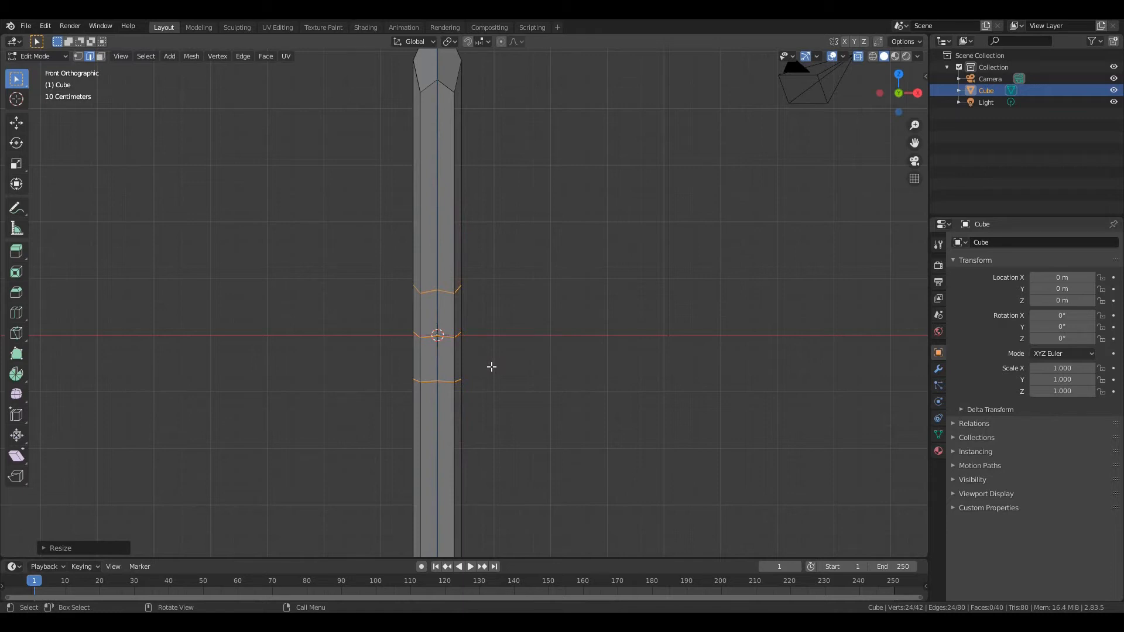
# Rip the outer +X vertex of the lowest loop cut downward along Z and move its upper counterpart up to open a gap
pyautogui.press('KP_Decimal')
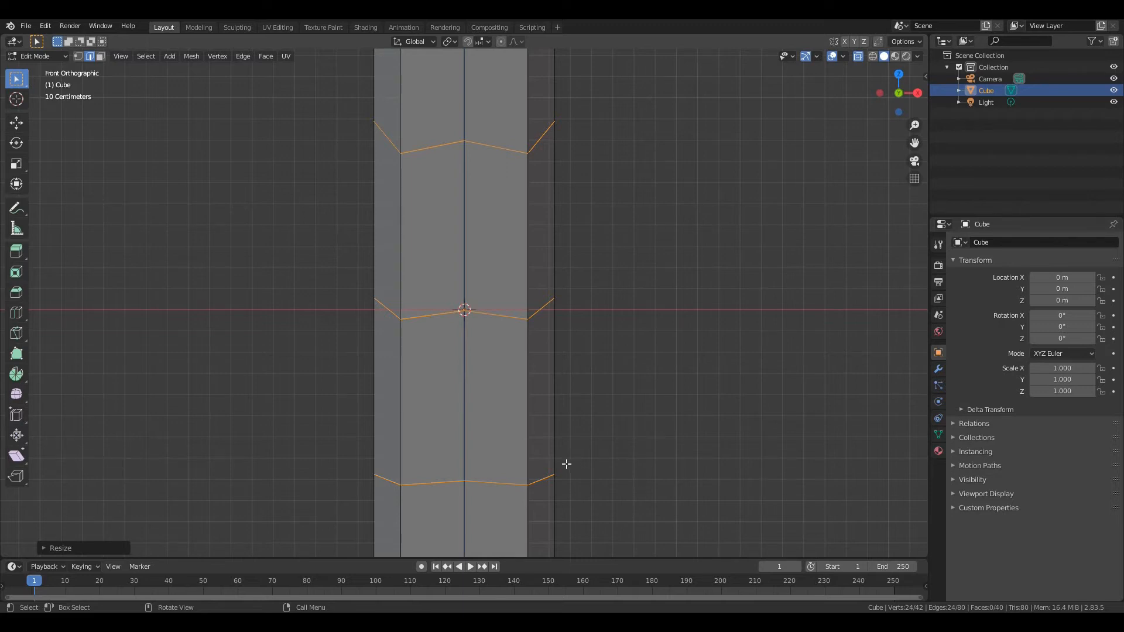
pyautogui.press('1')
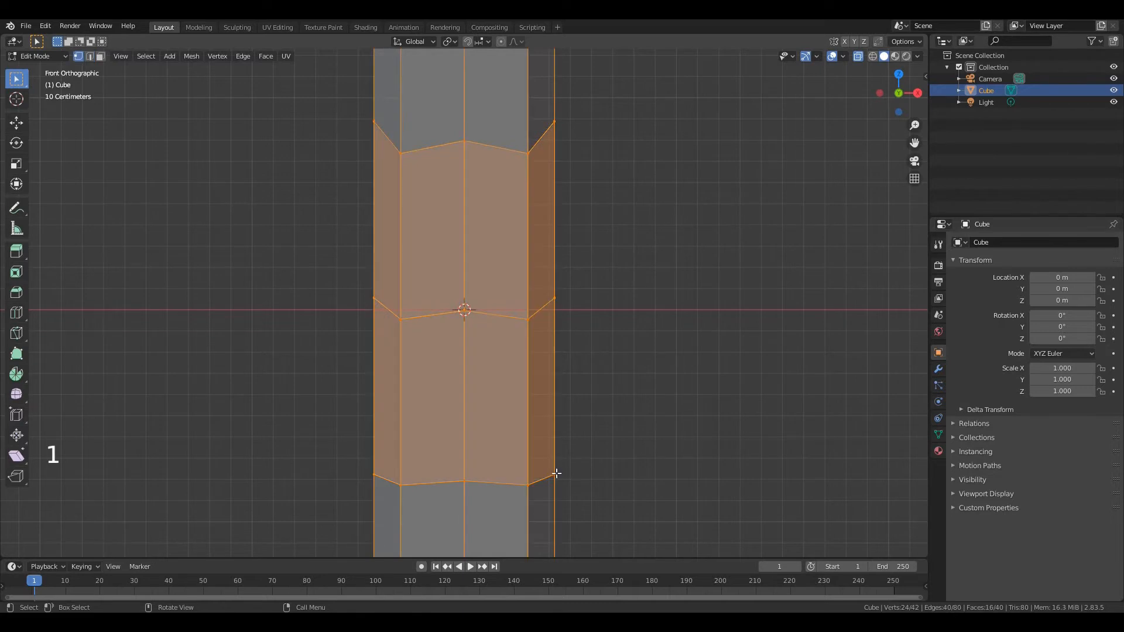
pyautogui.click(555, 474)
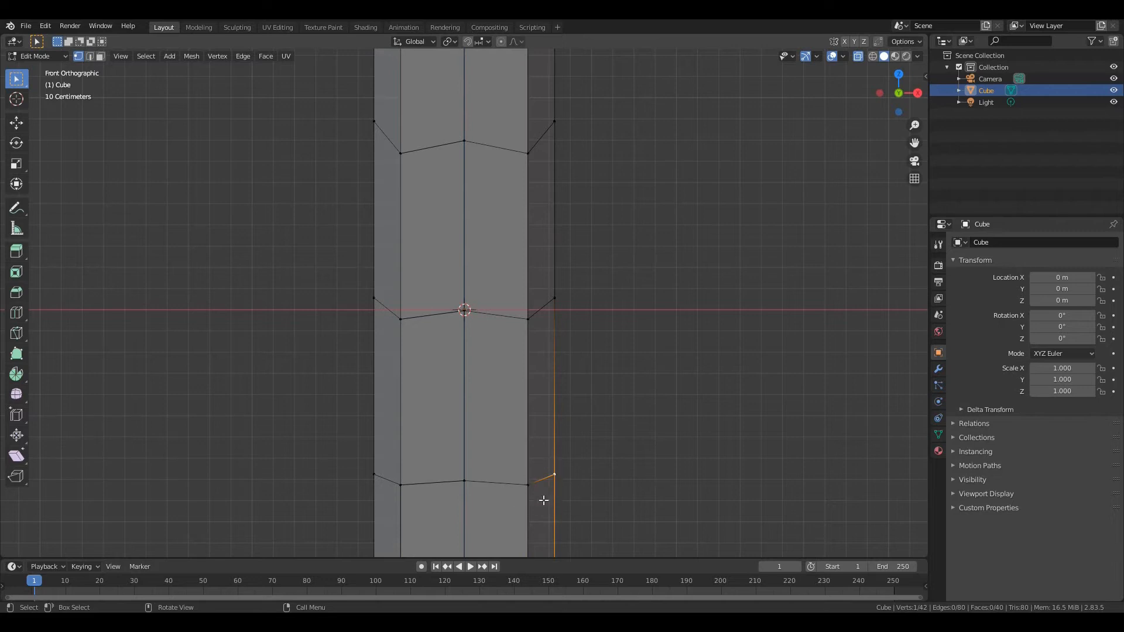
pyautogui.press('v')
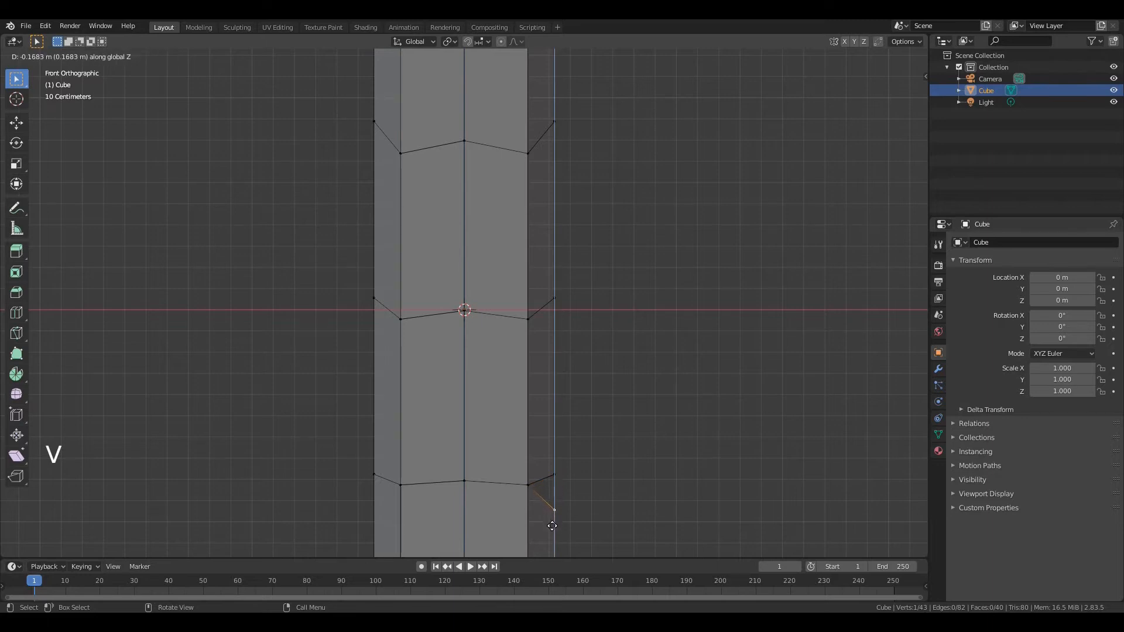
pyautogui.click(550, 530)
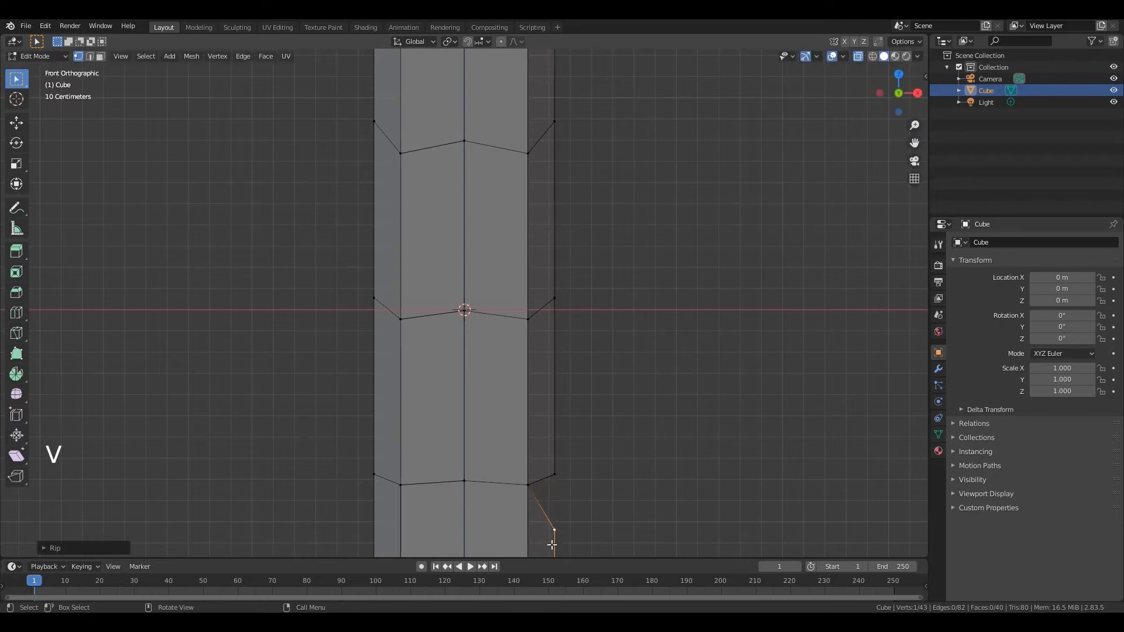
pyautogui.click(556, 475)
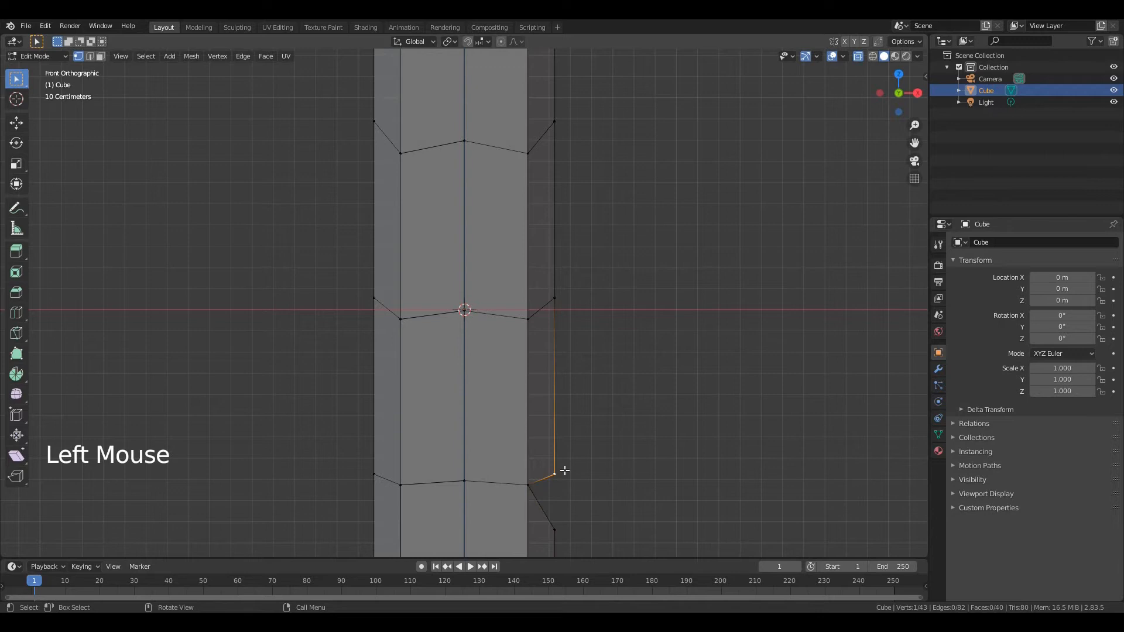
pyautogui.press('g')
pyautogui.click(568, 432)
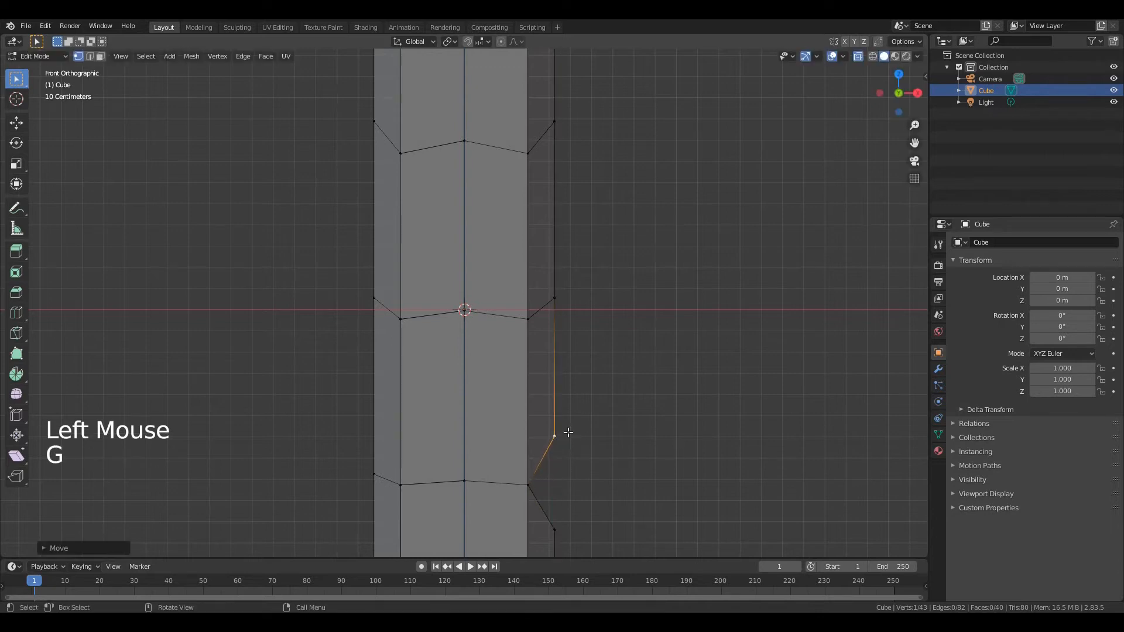
# Open a matching gap at the middle loop cut by ripping its outer +X vertex down and raising the upper one along Z
pyautogui.click(554, 297)
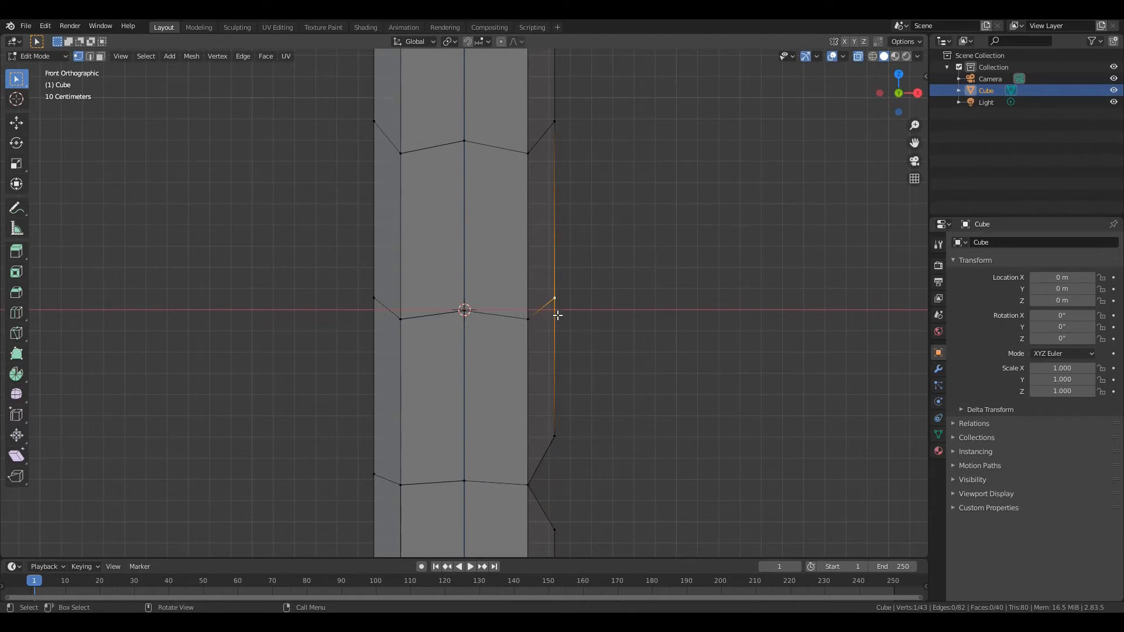
pyautogui.press('v')
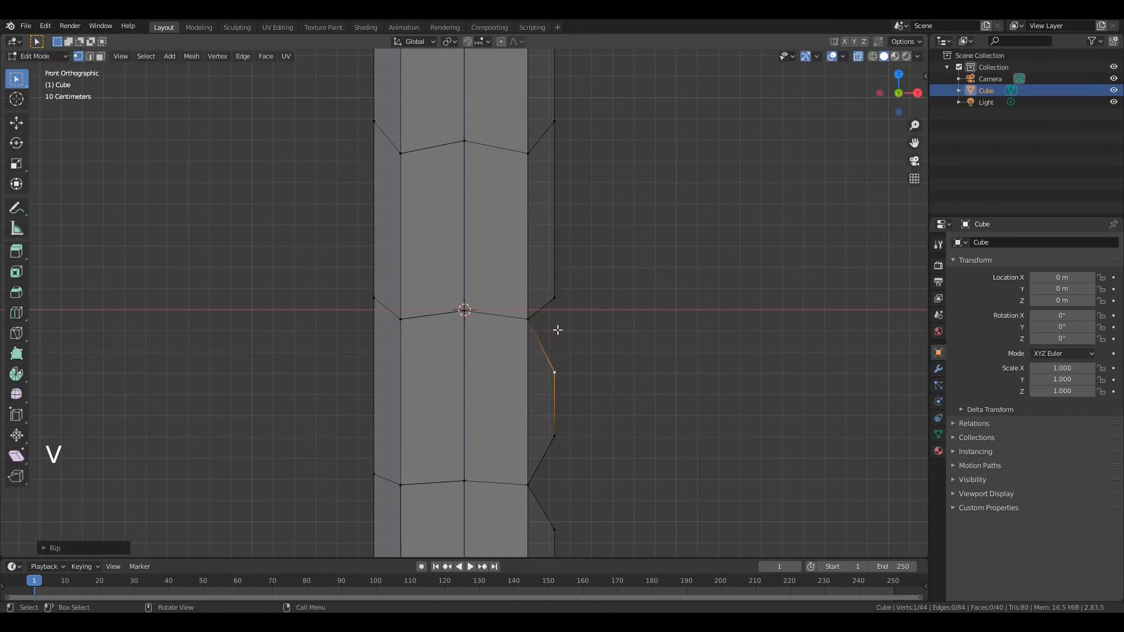
pyautogui.click(556, 298)
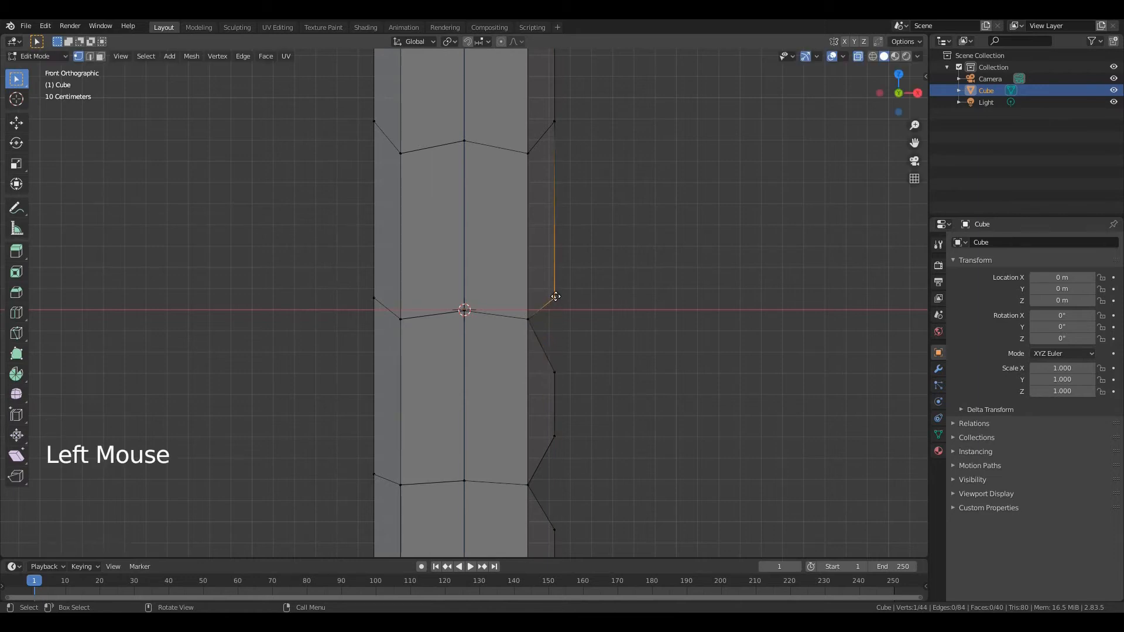
pyautogui.press('g')
pyautogui.press('z')
pyautogui.click(555, 265)
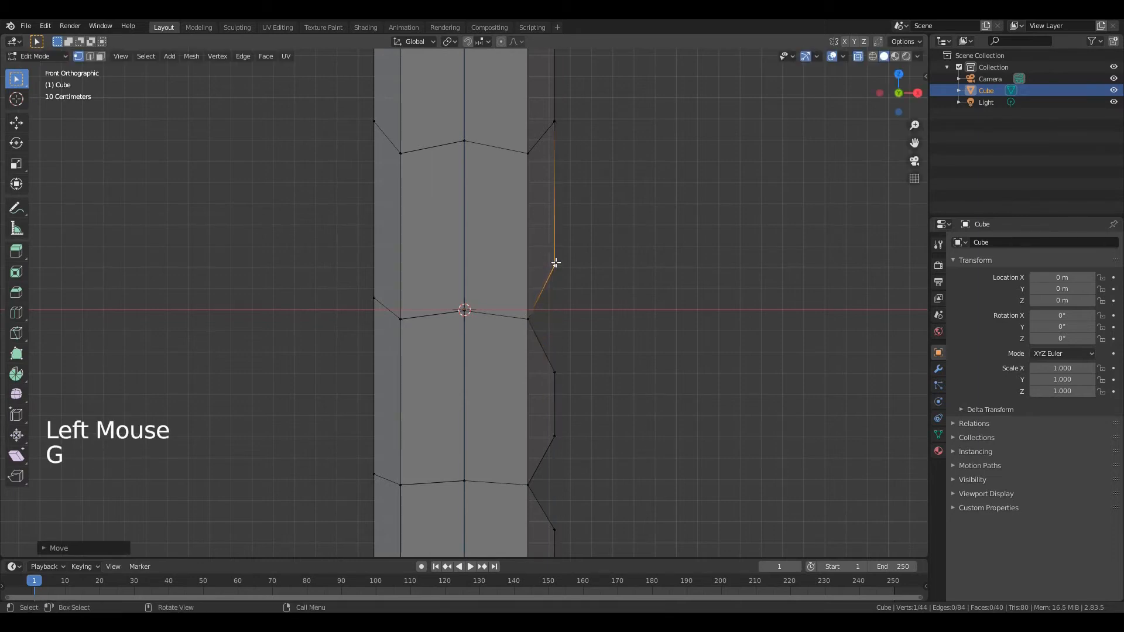
# Rip the outer +X vertex of the highest loop cut down along Z and raise the upper vertex about 0.12 m
pyautogui.click(555, 121)
pyautogui.press('v')
pyautogui.press('z')
pyautogui.click(548, 216)
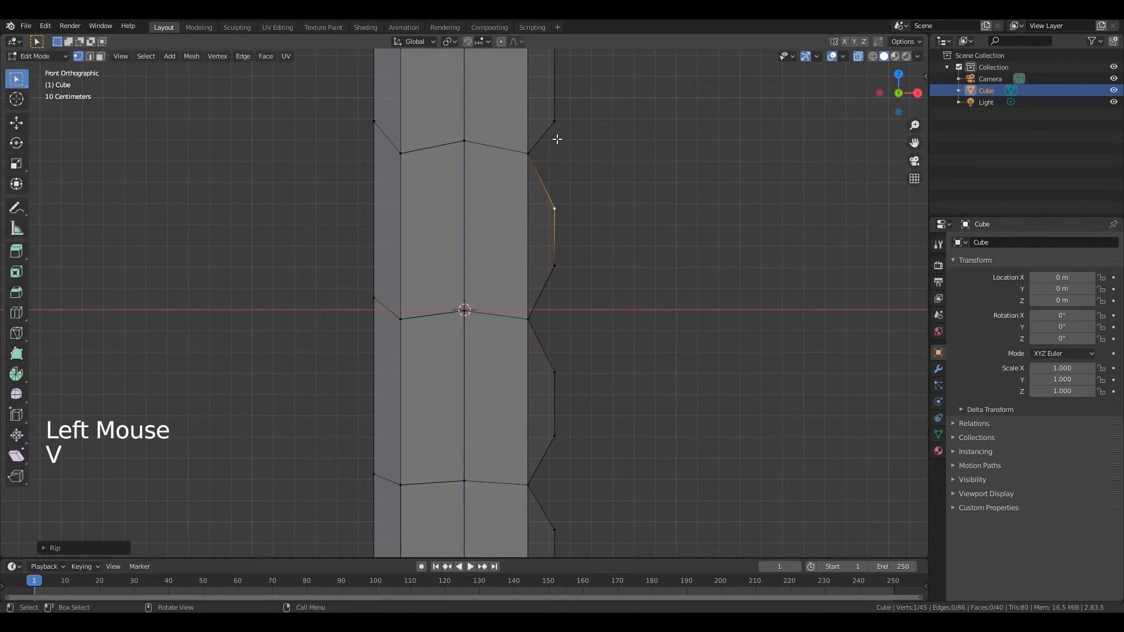
pyautogui.click(554, 120)
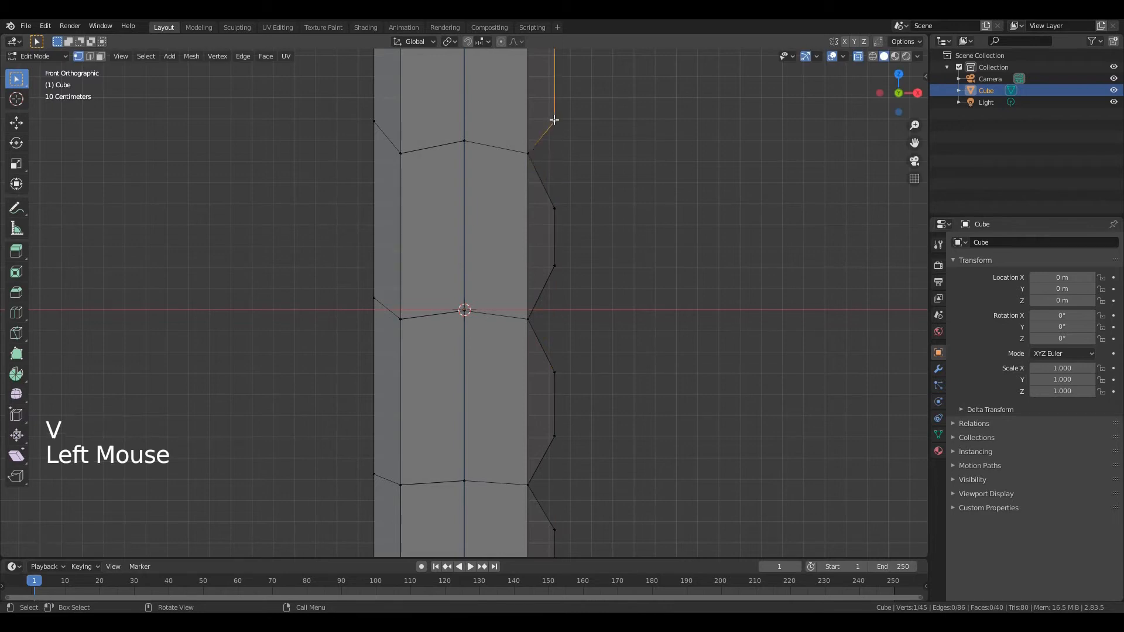
pyautogui.press('g')
pyautogui.press('z')
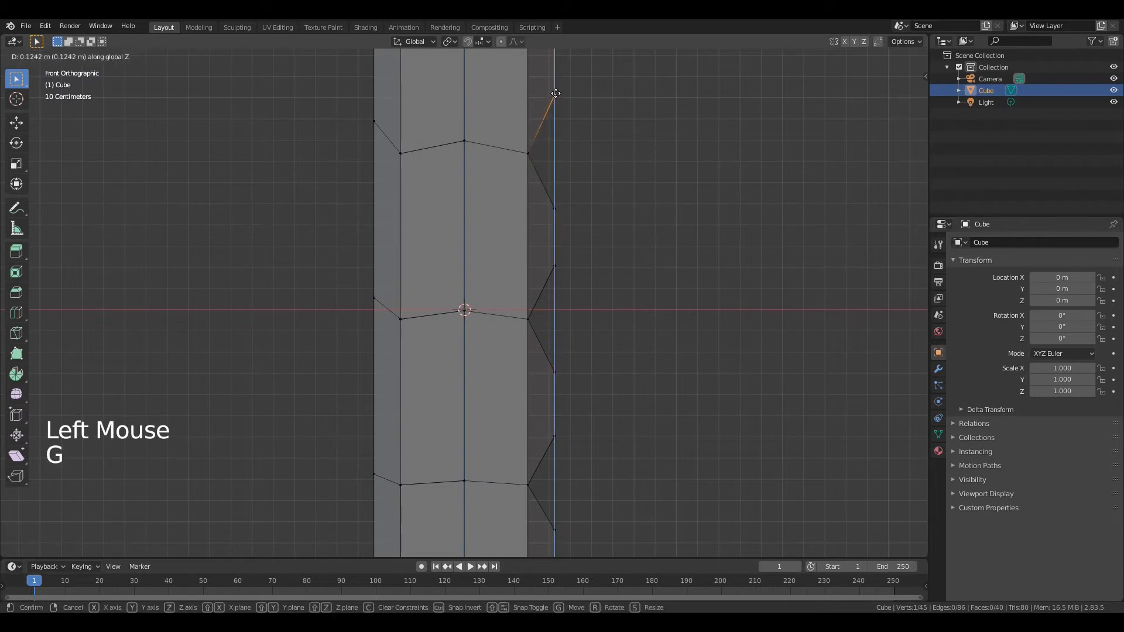
pyautogui.click(555, 95)
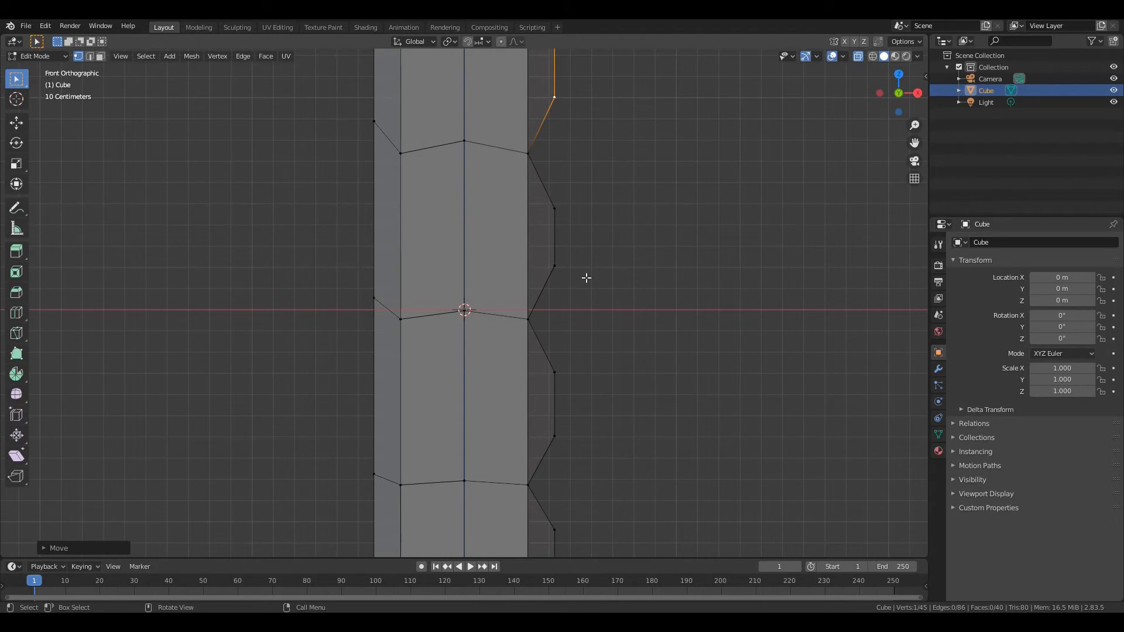
# Extrude the edge loop of the highest gap about 0.5 m outward along X and merge its end at the centre into a spike
pyautogui.press('2')
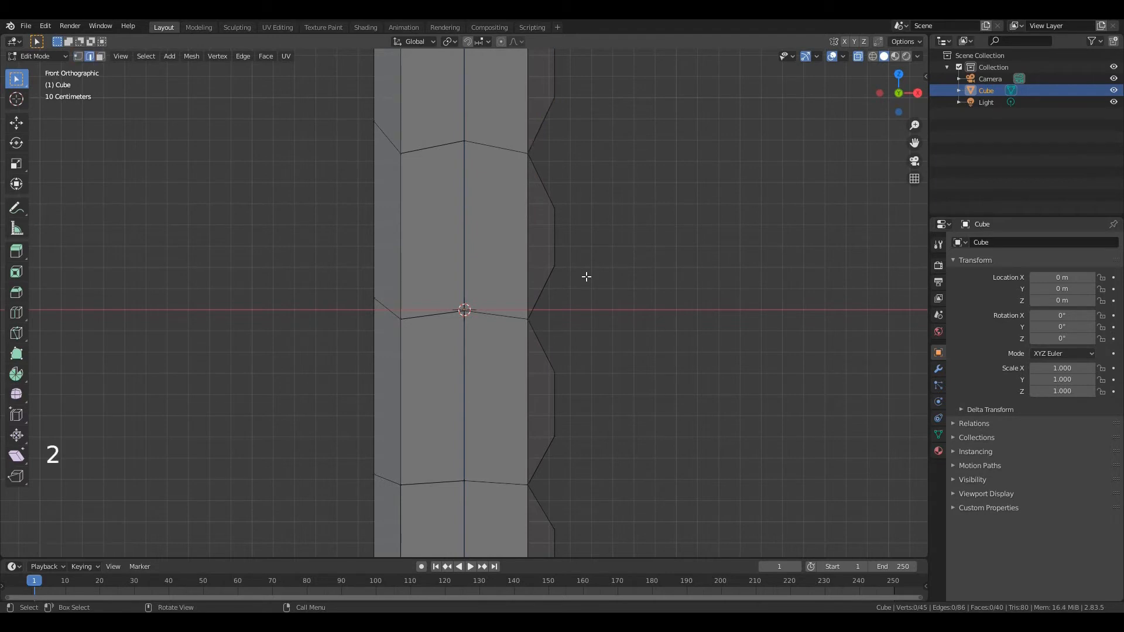
pyautogui.press('alt')
pyautogui.keyDown('alt'); pyautogui.click(541, 128); pyautogui.keyUp('alt')
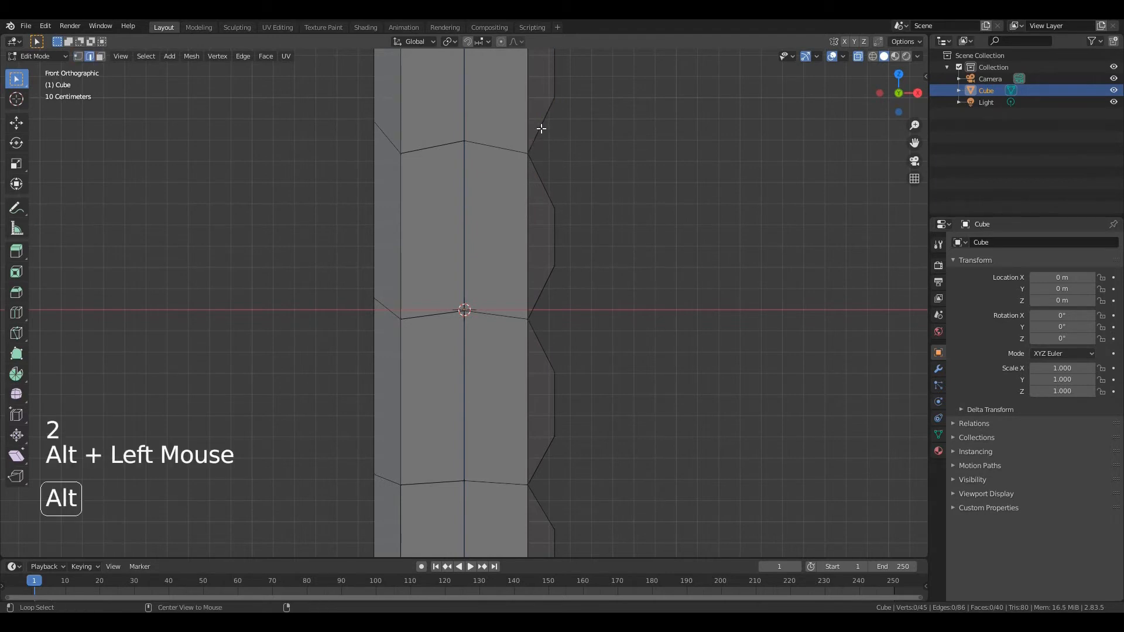
pyautogui.press('e')
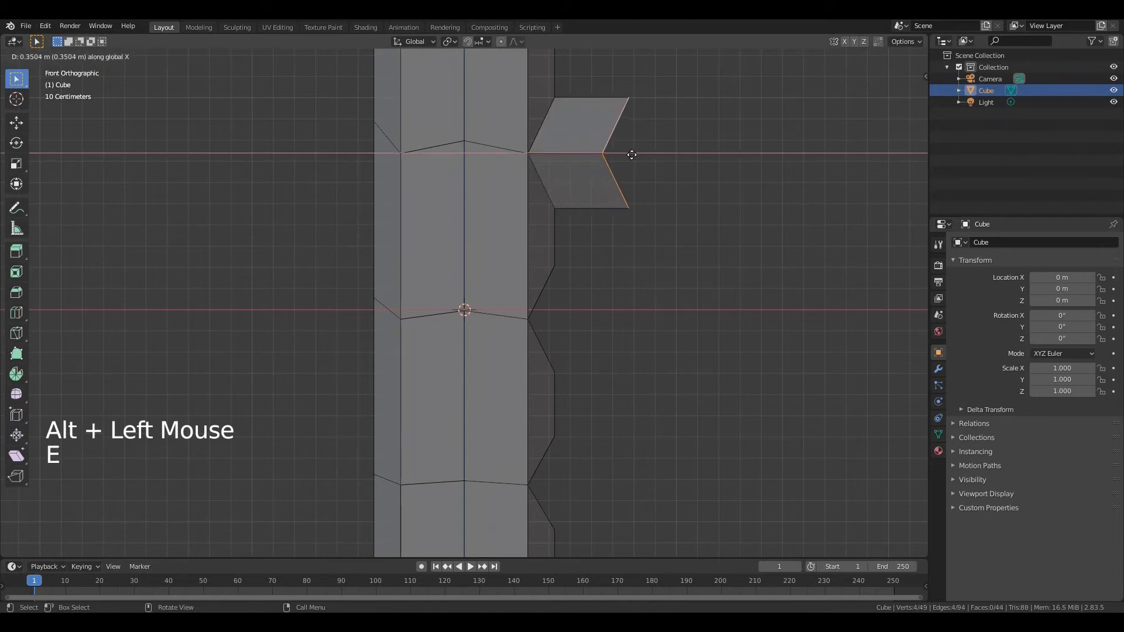
pyautogui.click(662, 156)
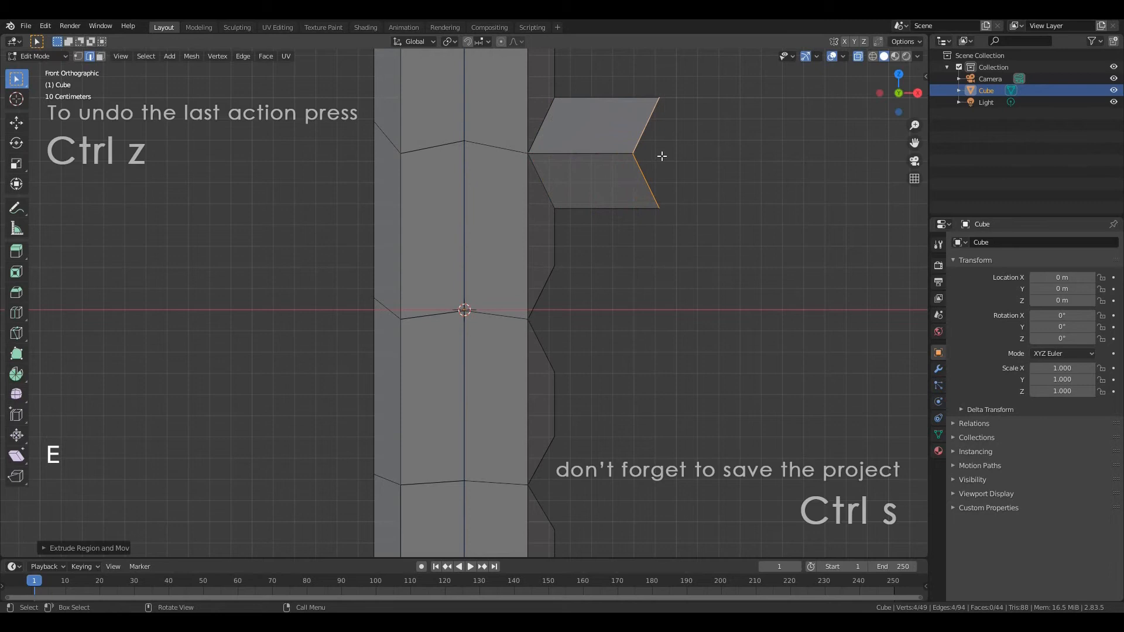
pyautogui.press('m')
pyautogui.click(662, 156)
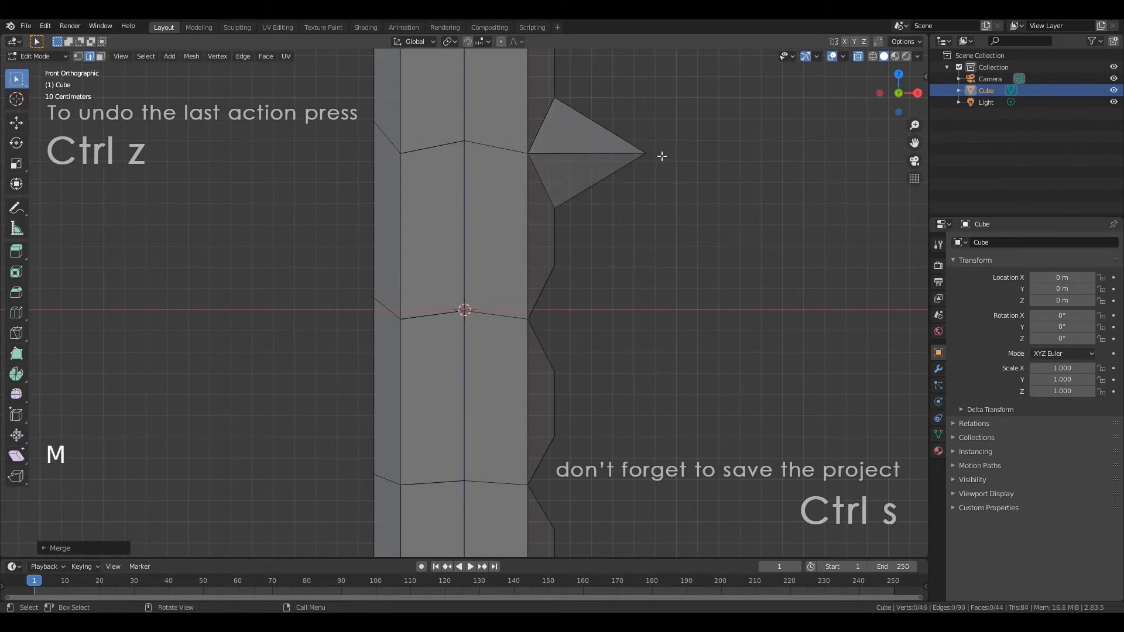
# Extrude the edge loop of the middle gap about 0.5 m along X and merge its end at the centre into a spike
pyautogui.keyDown('alt'); pyautogui.click(544, 290); pyautogui.keyUp('alt')
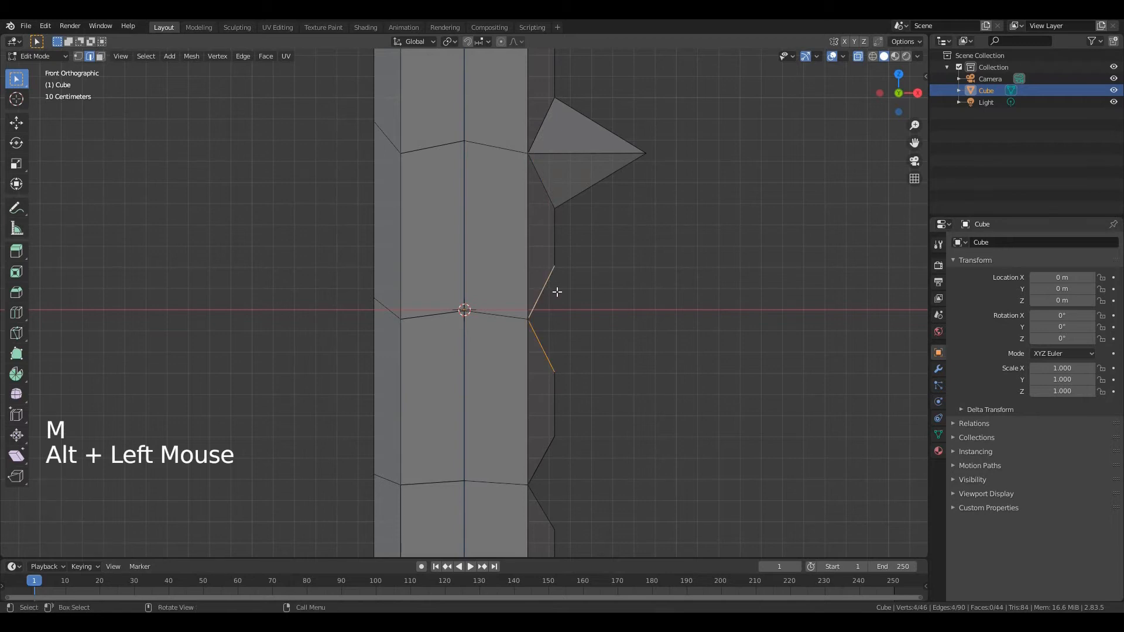
pyautogui.press('e')
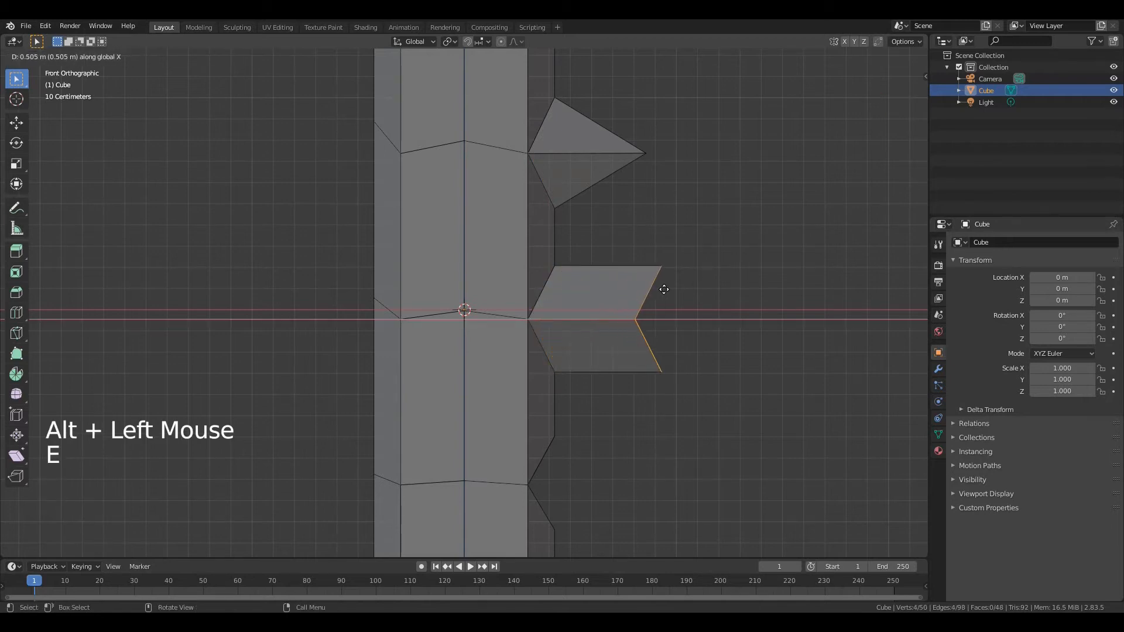
pyautogui.click(664, 289)
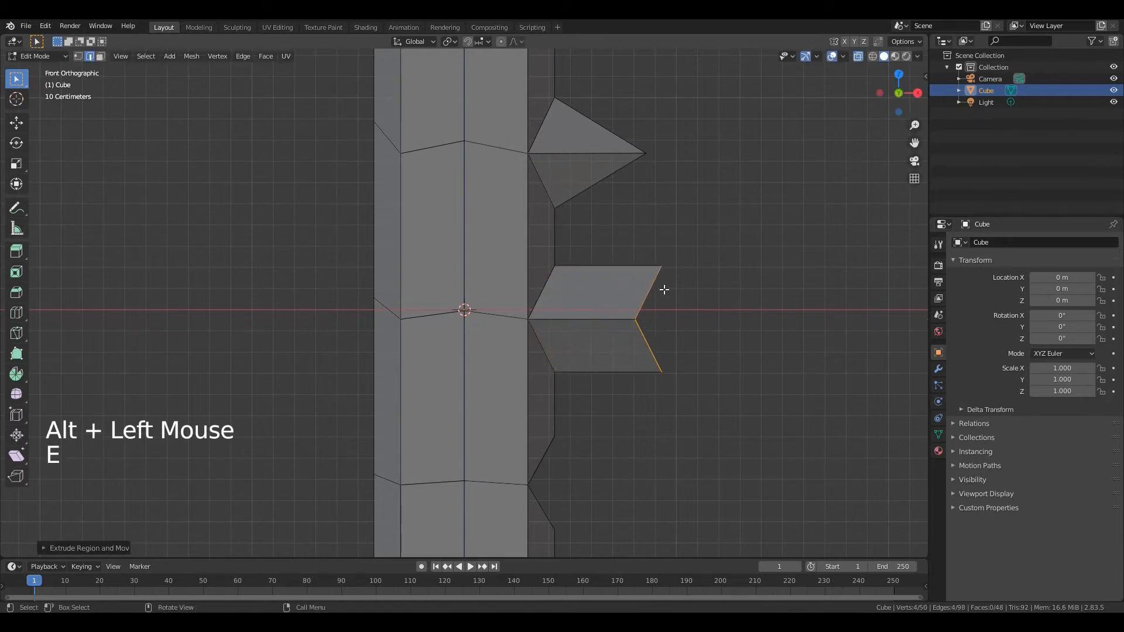
pyautogui.press('m')
pyautogui.click(664, 290)
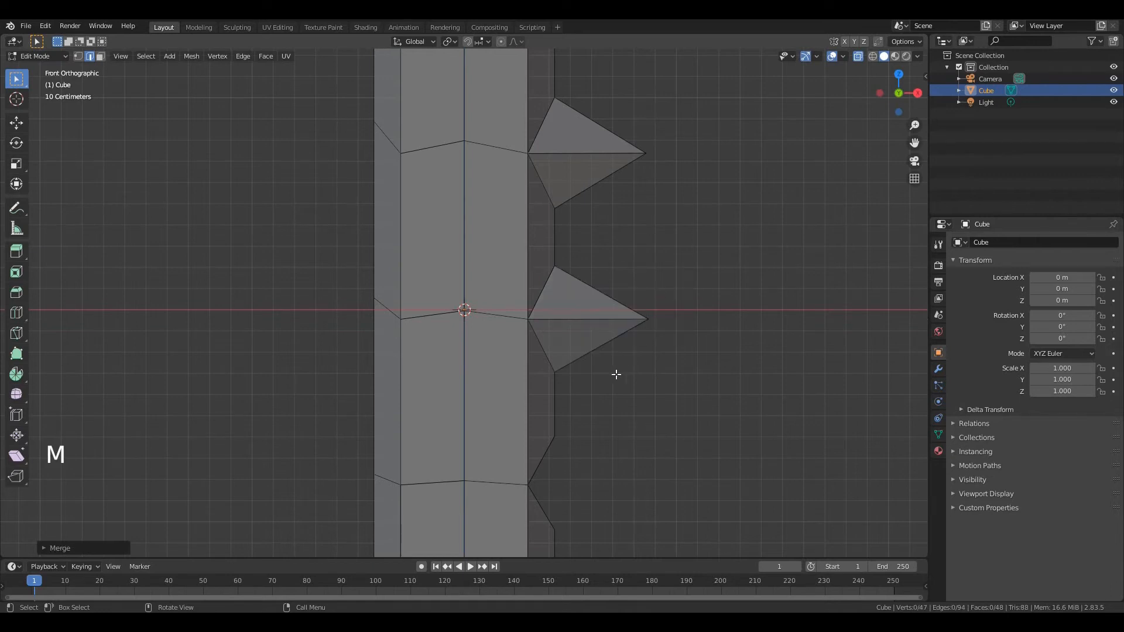
# Extrude the lowest gap's edge loop along X, farther than the two spikes above, and merge its end at the centre into a longer spike
pyautogui.press('alt')
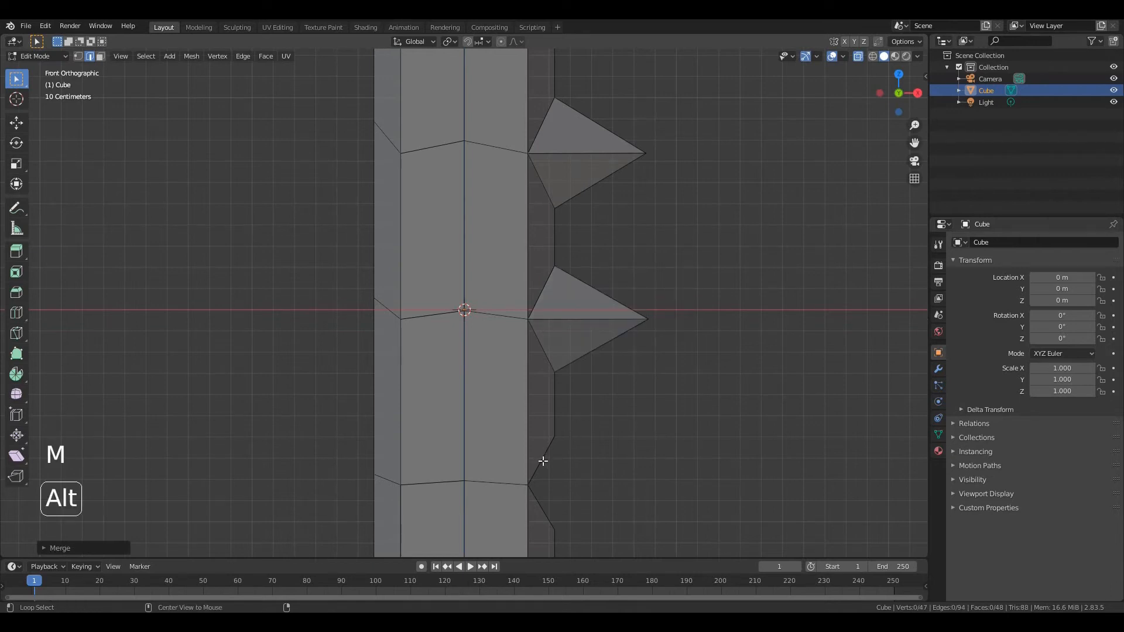
pyautogui.keyDown('alt'); pyautogui.click(541, 460); pyautogui.keyUp('alt')
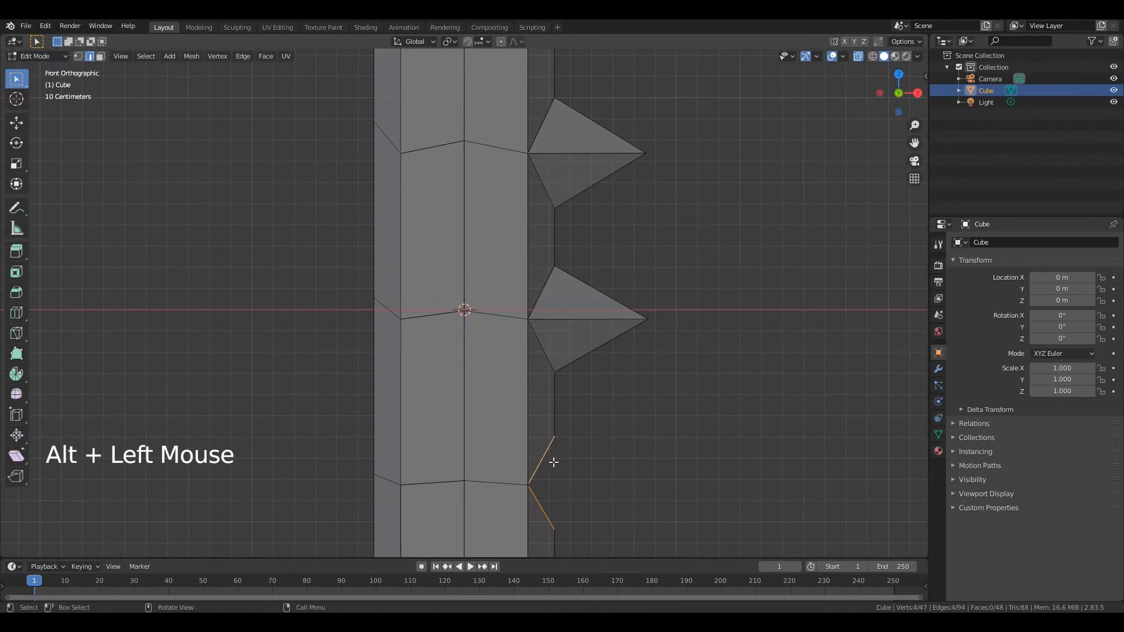
pyautogui.press('e')
pyautogui.press('x')
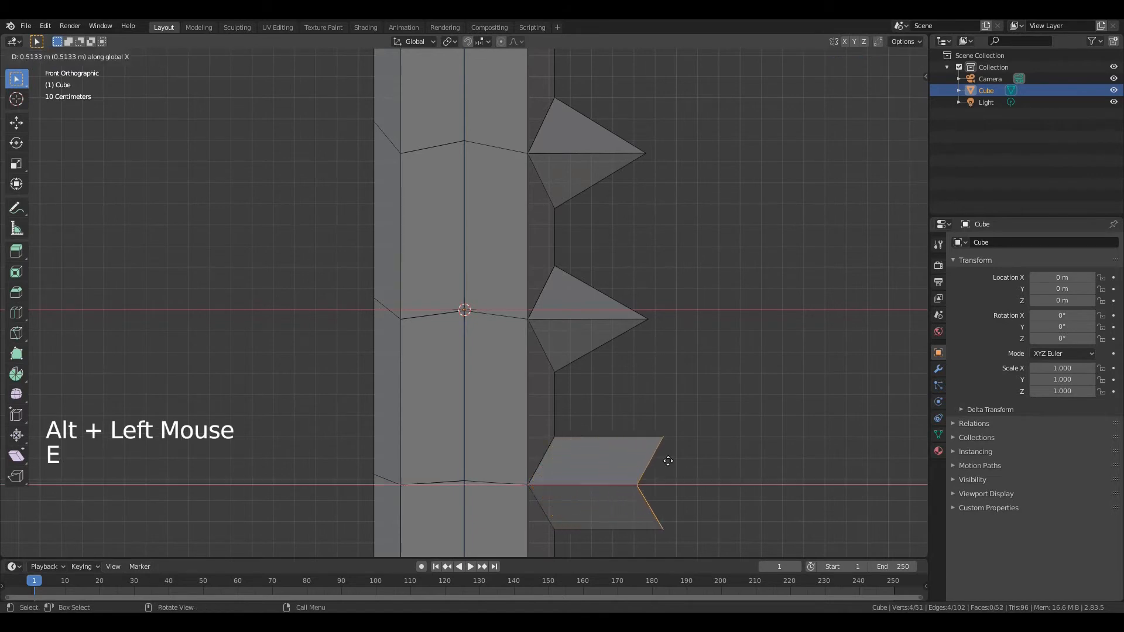
pyautogui.click(703, 458)
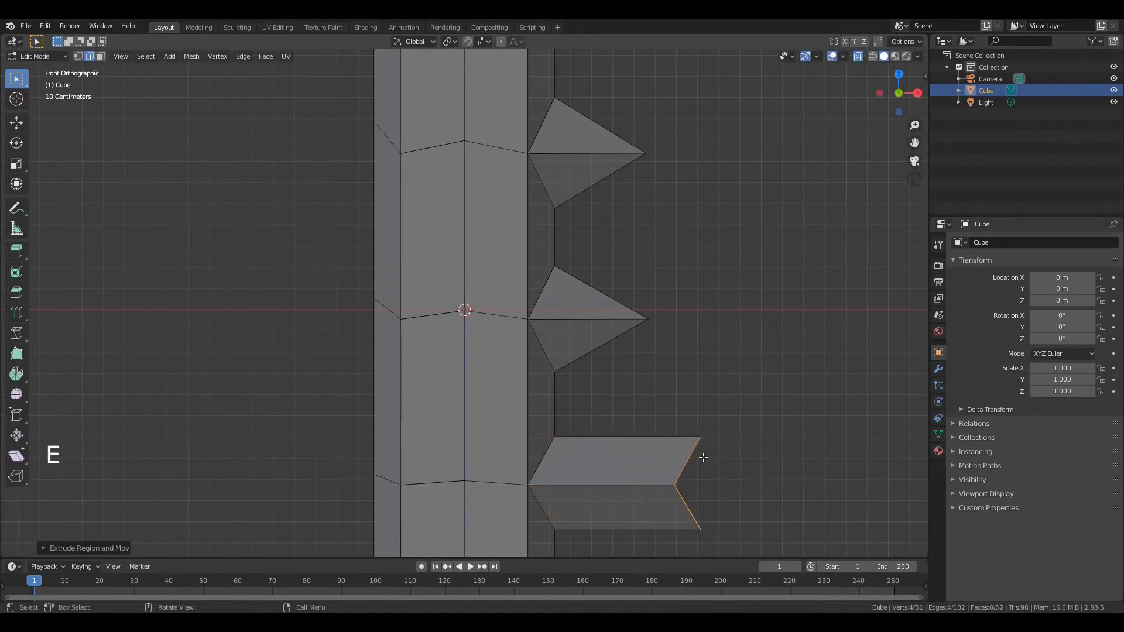
pyautogui.press('m')
pyautogui.click(704, 458)
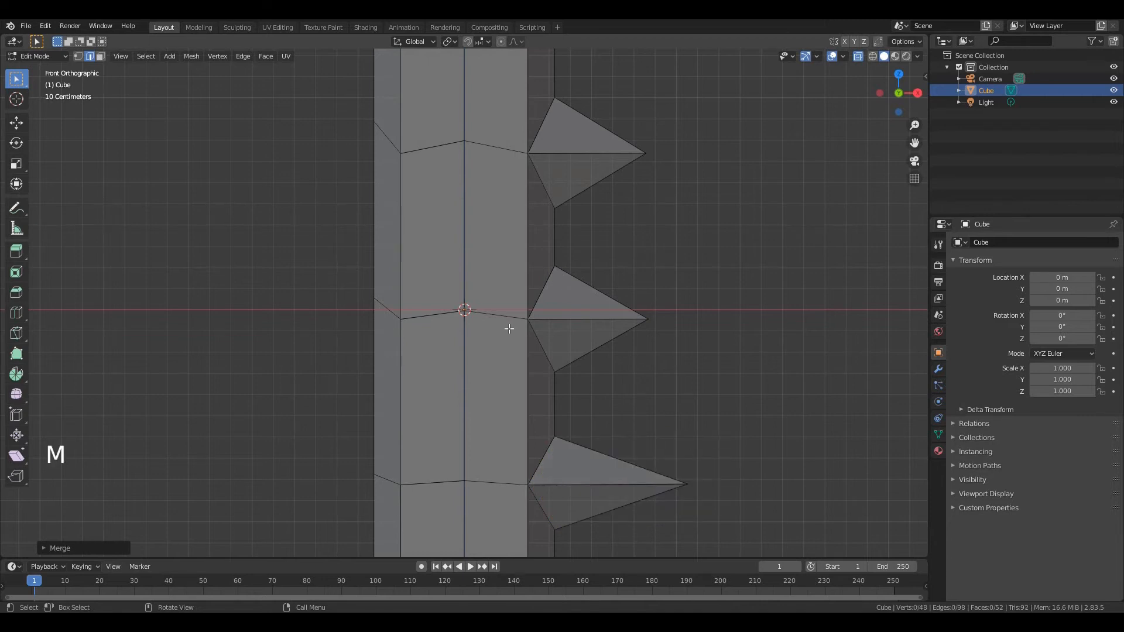
# Lower the post's whole pointed tip along Z to shorten the post, and scale the tip up about 1.53 times
pyautogui.scroll(-9, 510, 329)
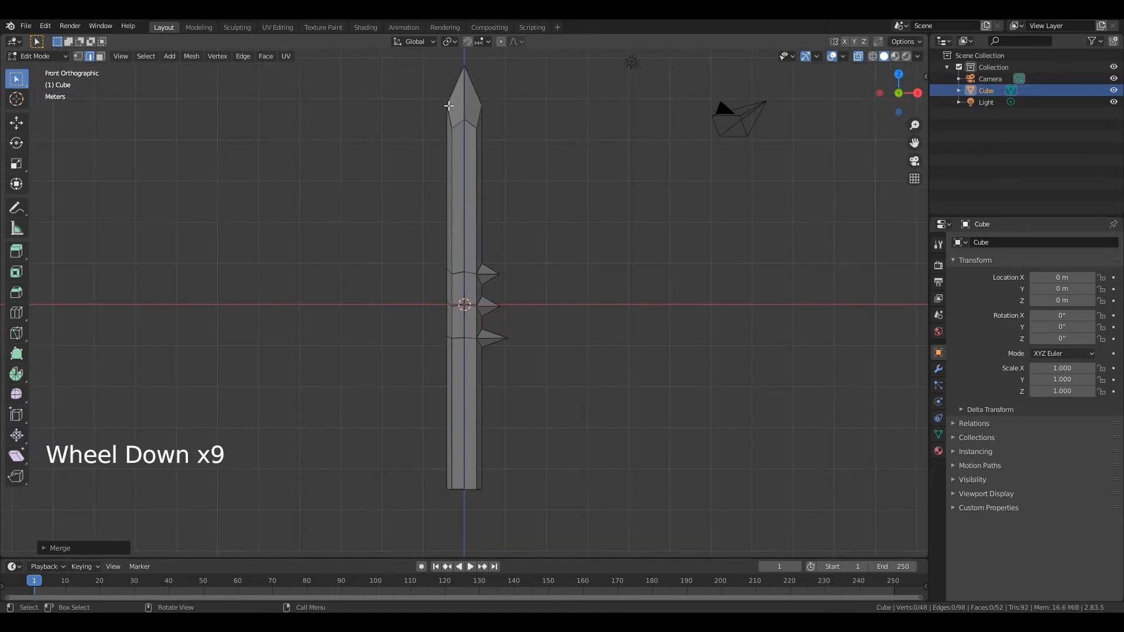
pyautogui.moveTo(416, 55); pyautogui.dragTo(521, 153)
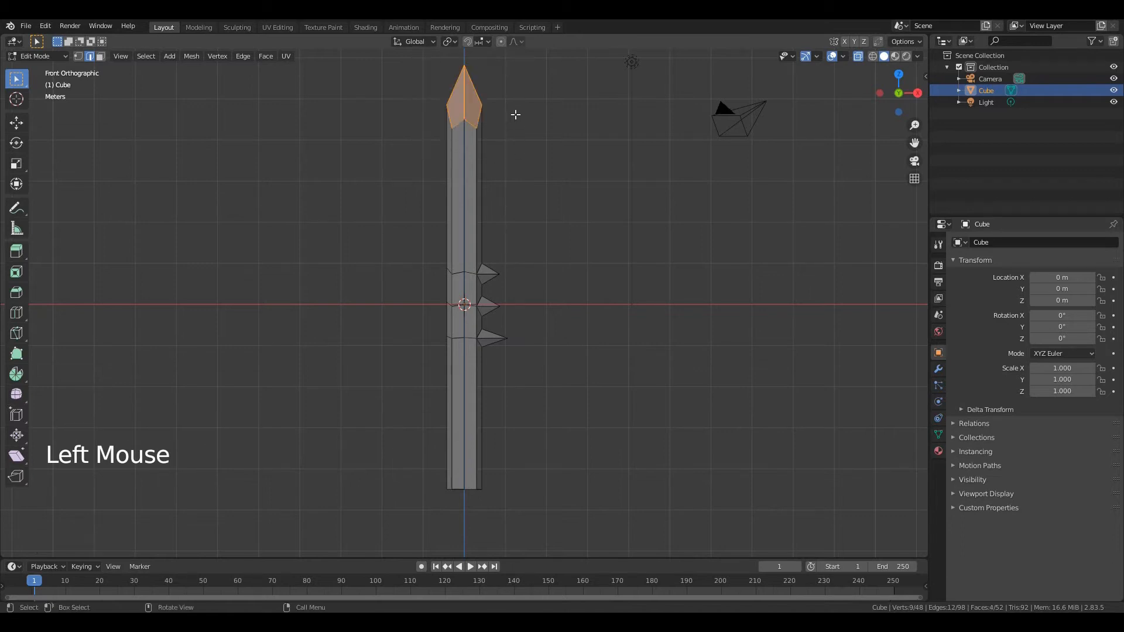
pyautogui.press('g')
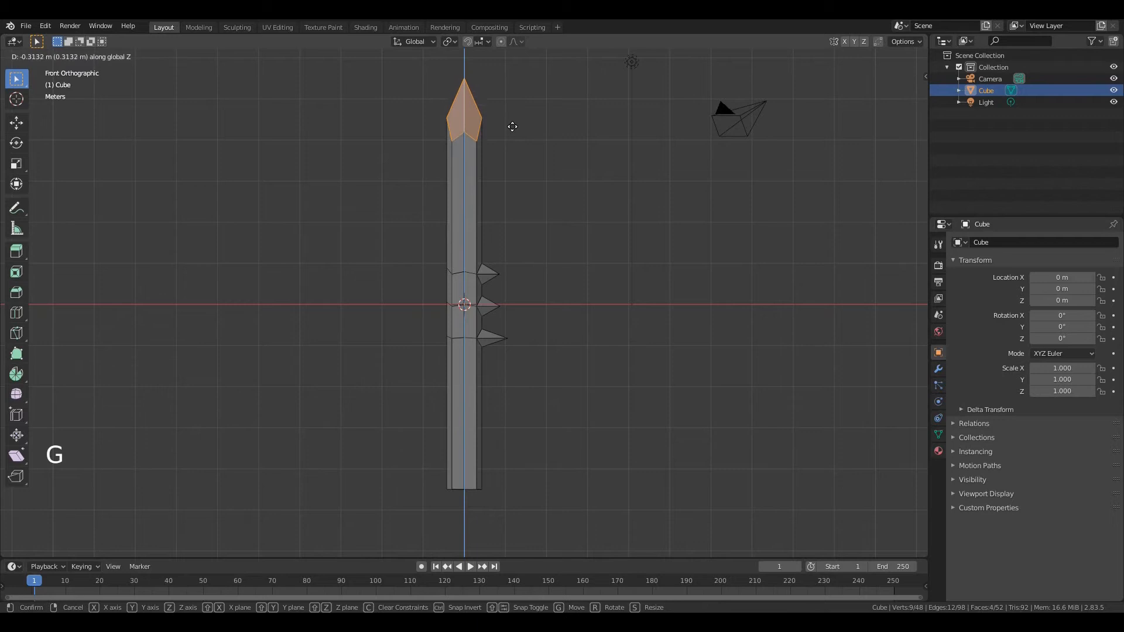
pyautogui.click(511, 174)
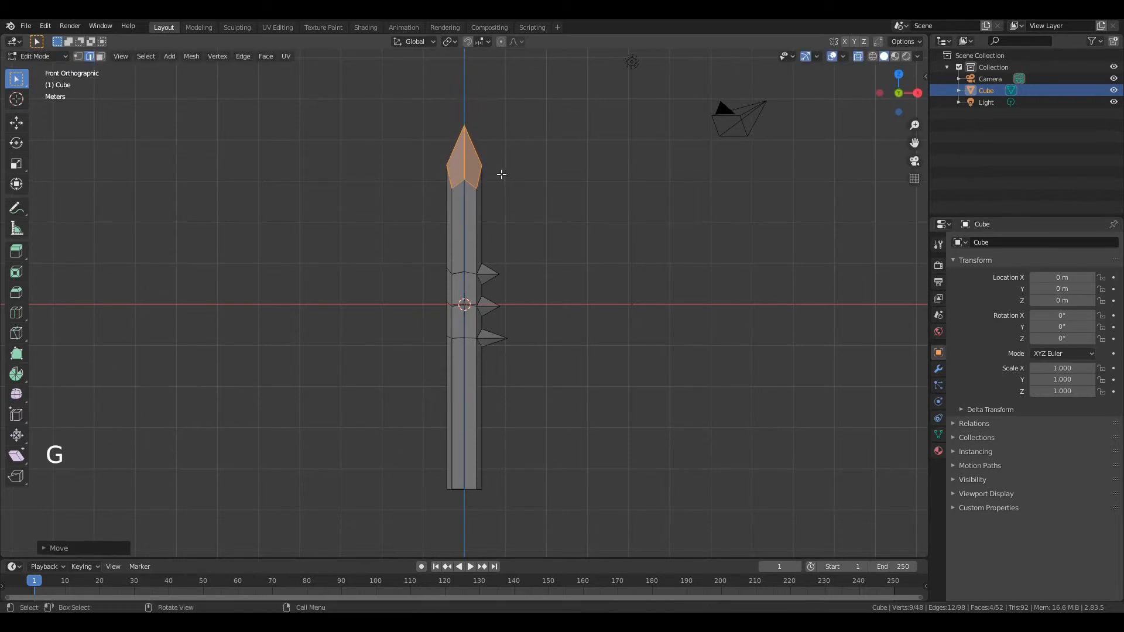
pyautogui.press('s')
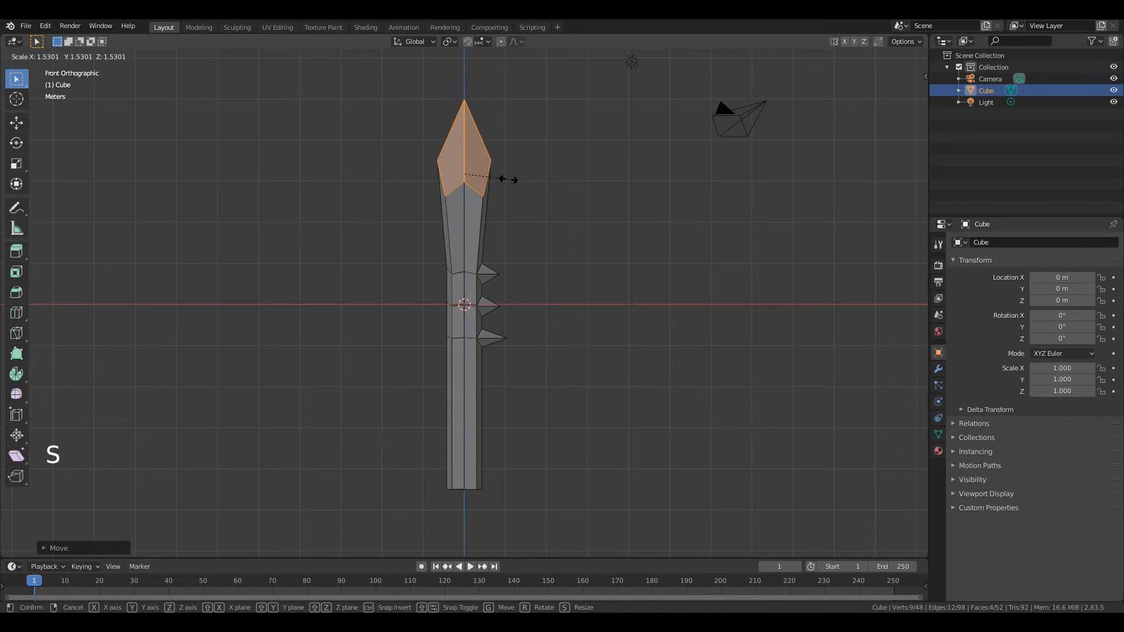
pyautogui.click(508, 180)
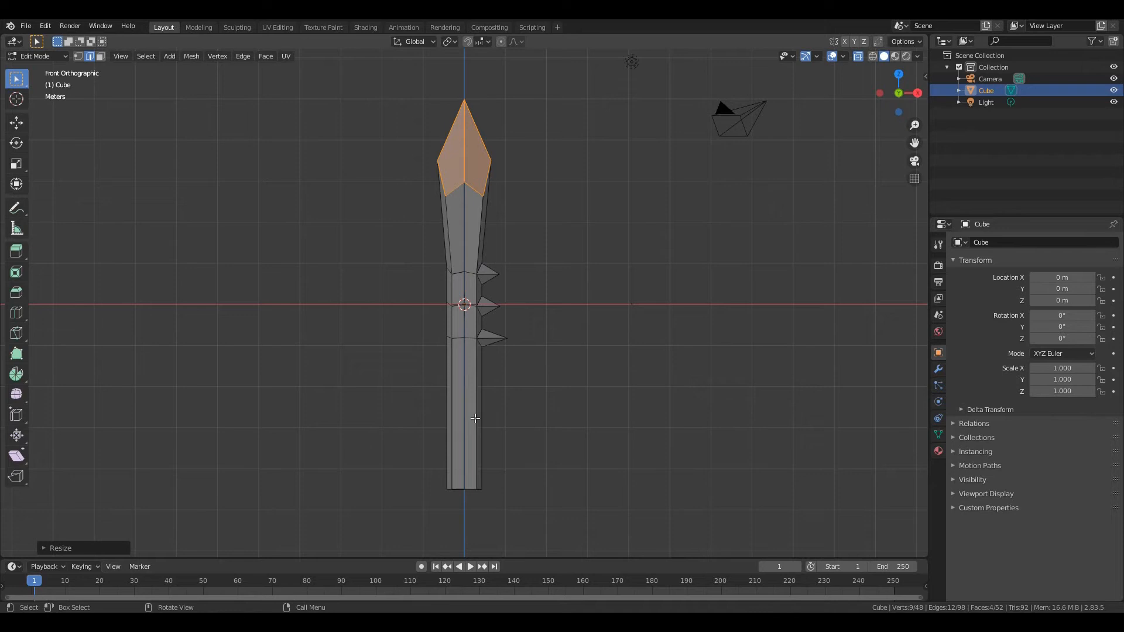
# Add a centred loop cut around the lower section of the post, between the lowest spike and the base
pyautogui.hotkey('ctrl', 'r')
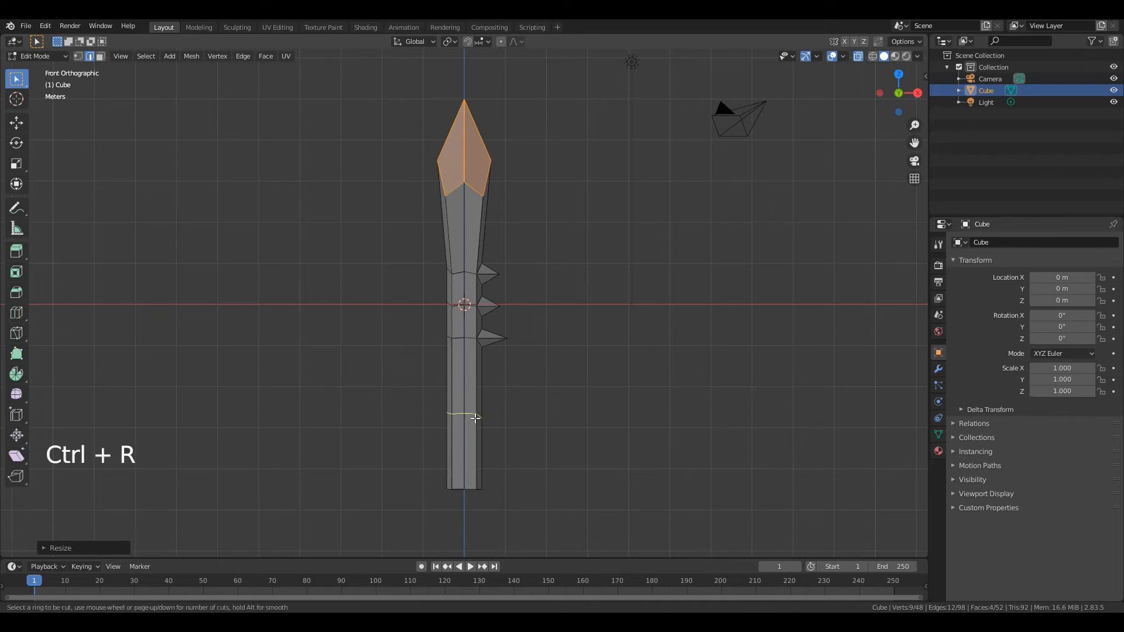
pyautogui.click(475, 418)
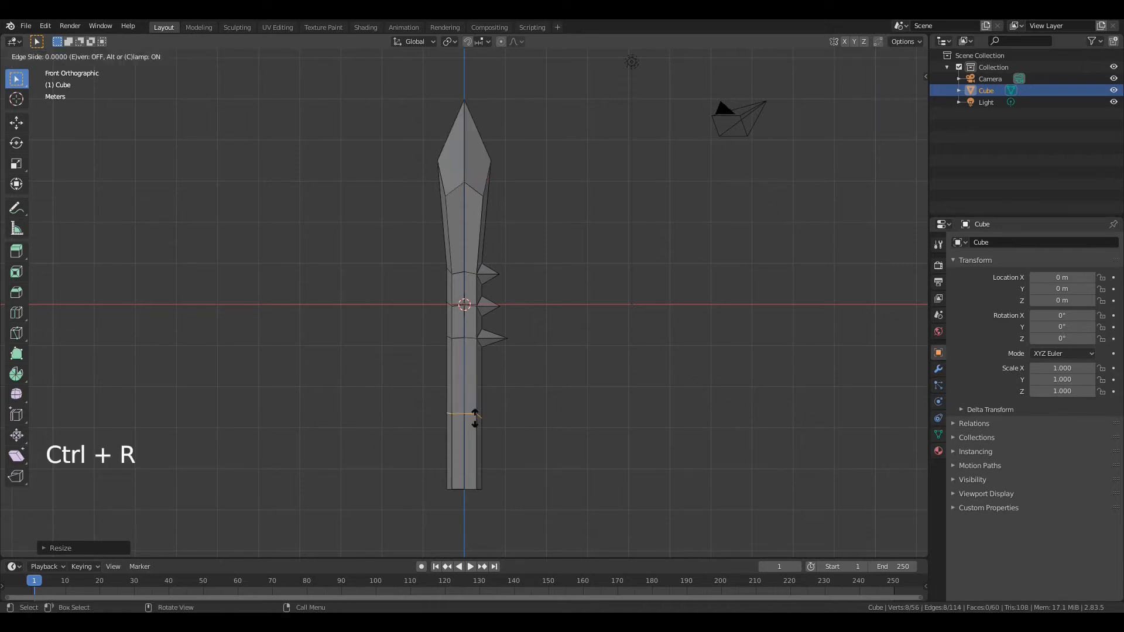
pyautogui.rightClick(475, 418)
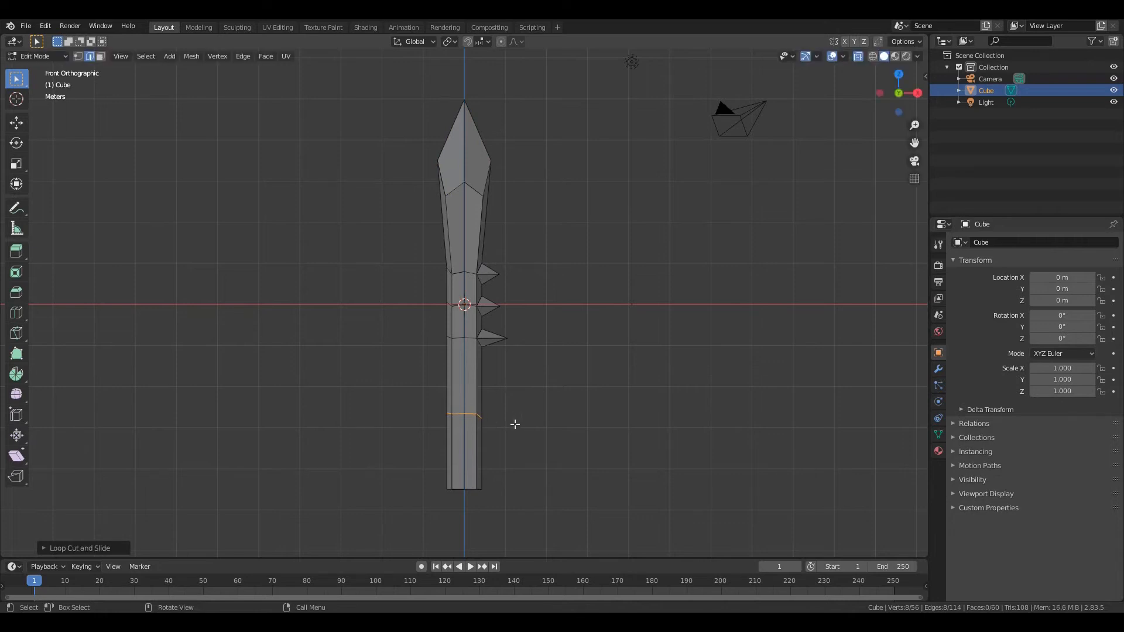
# Rip the new loop cut's outer +X vertex upward and move its lower counterpart down along Z to open a wide gap
pyautogui.press('KP_Decimal')
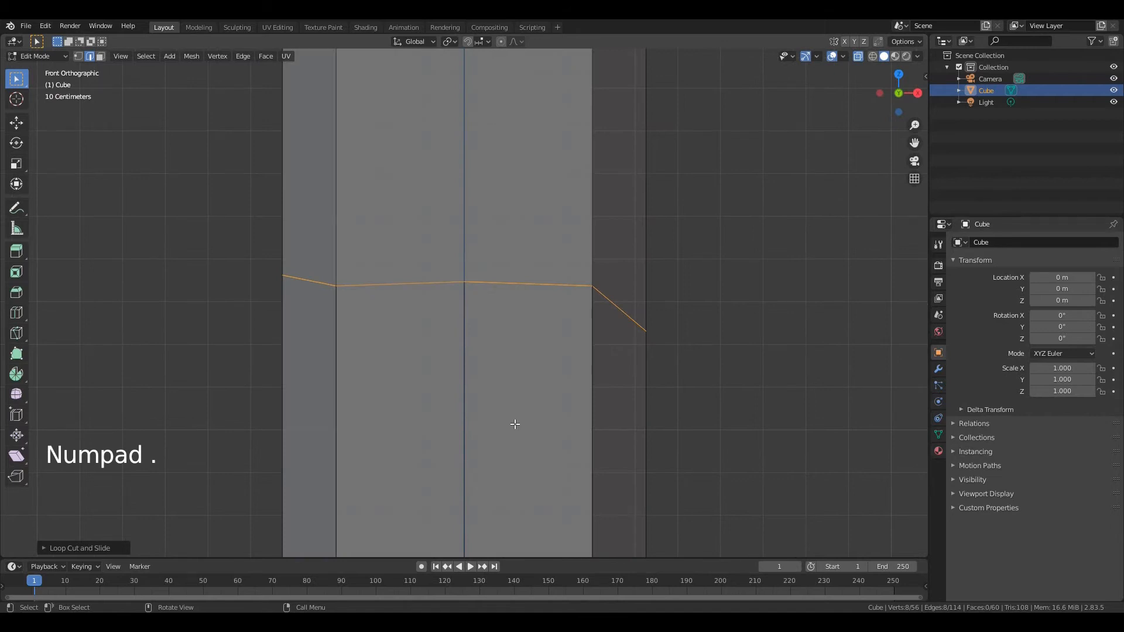
pyautogui.press('1')
pyautogui.click(645, 327)
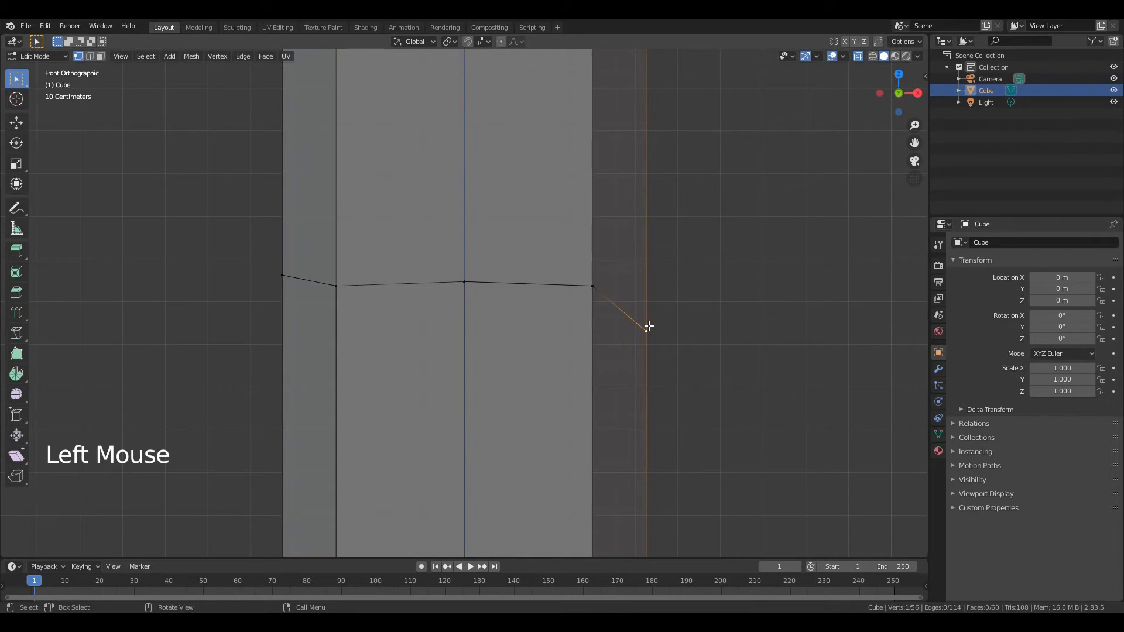
pyautogui.press('v')
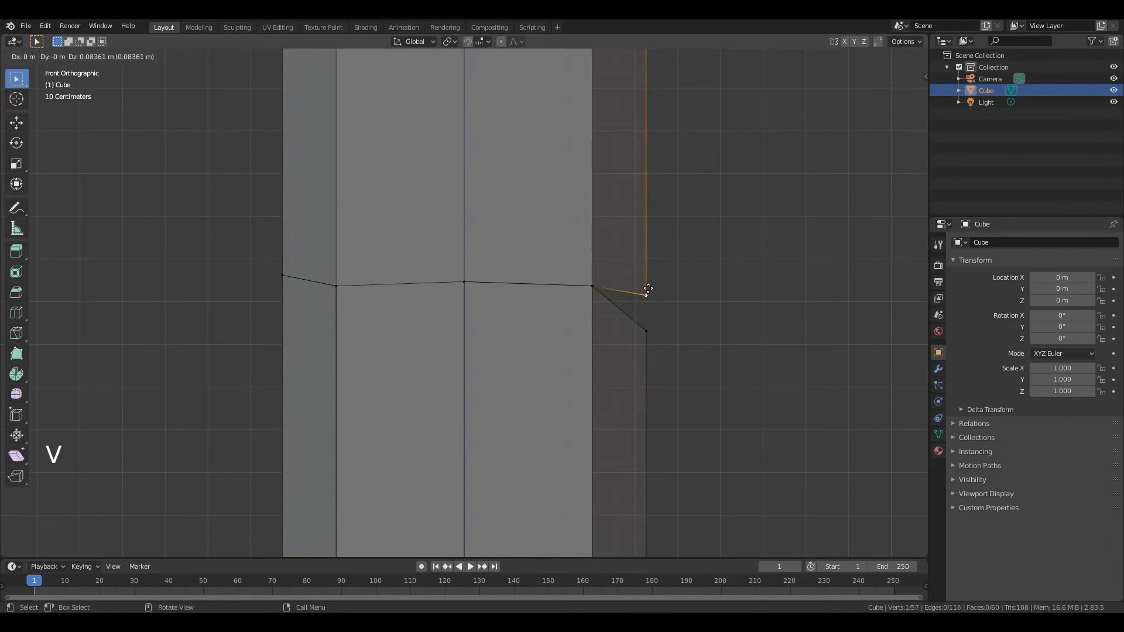
pyautogui.click(645, 215)
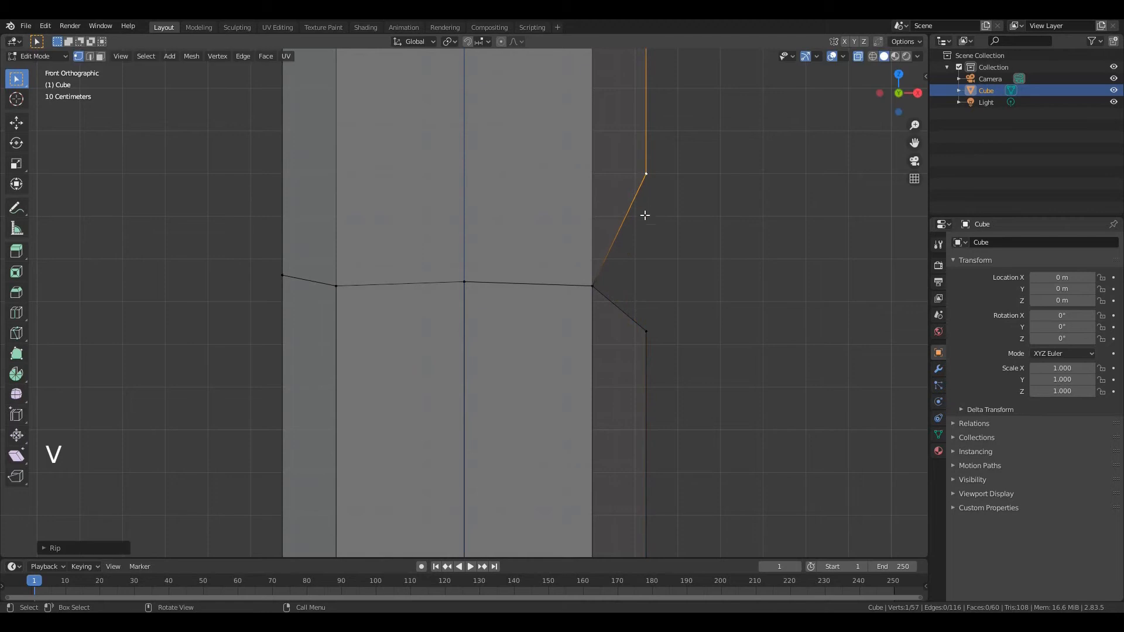
pyautogui.click(647, 328)
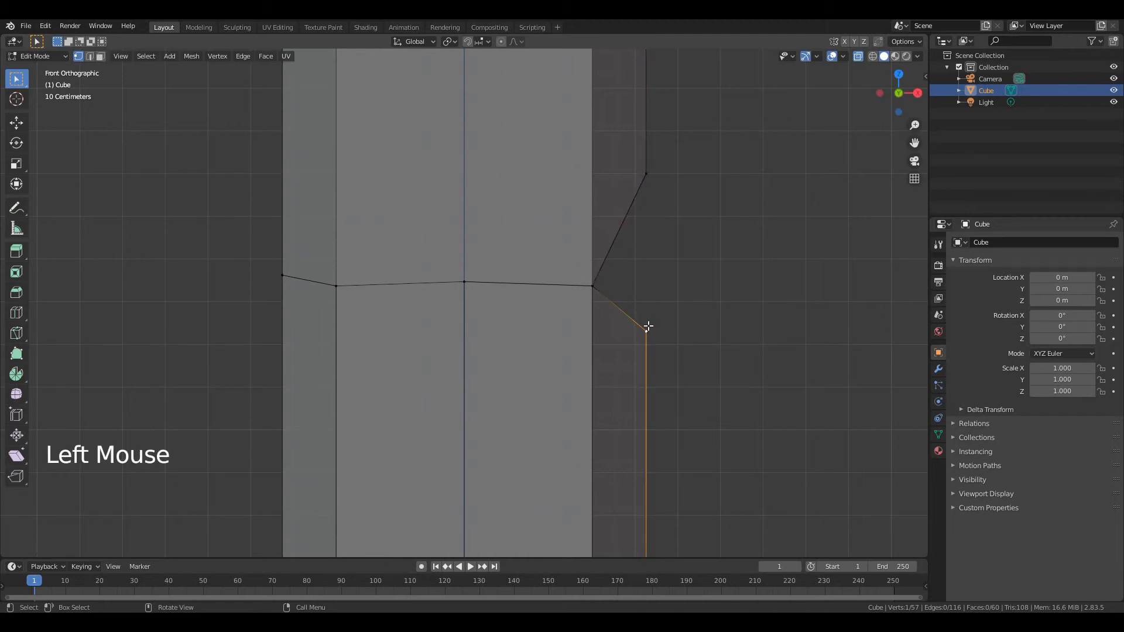
pyautogui.press('g')
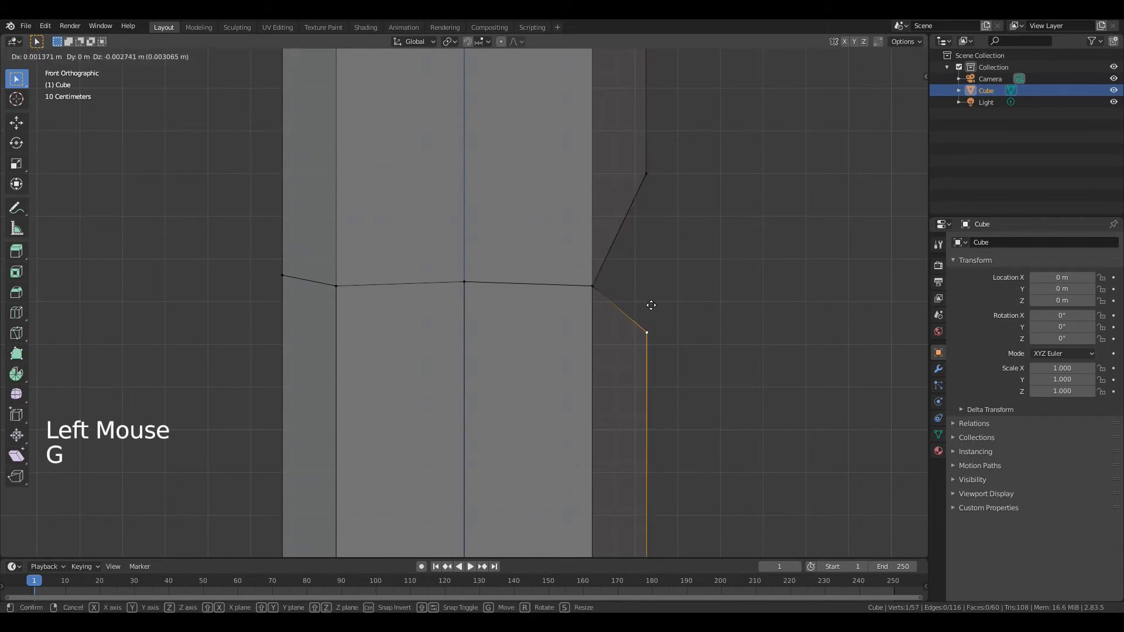
pyautogui.press('z')
pyautogui.click(652, 398)
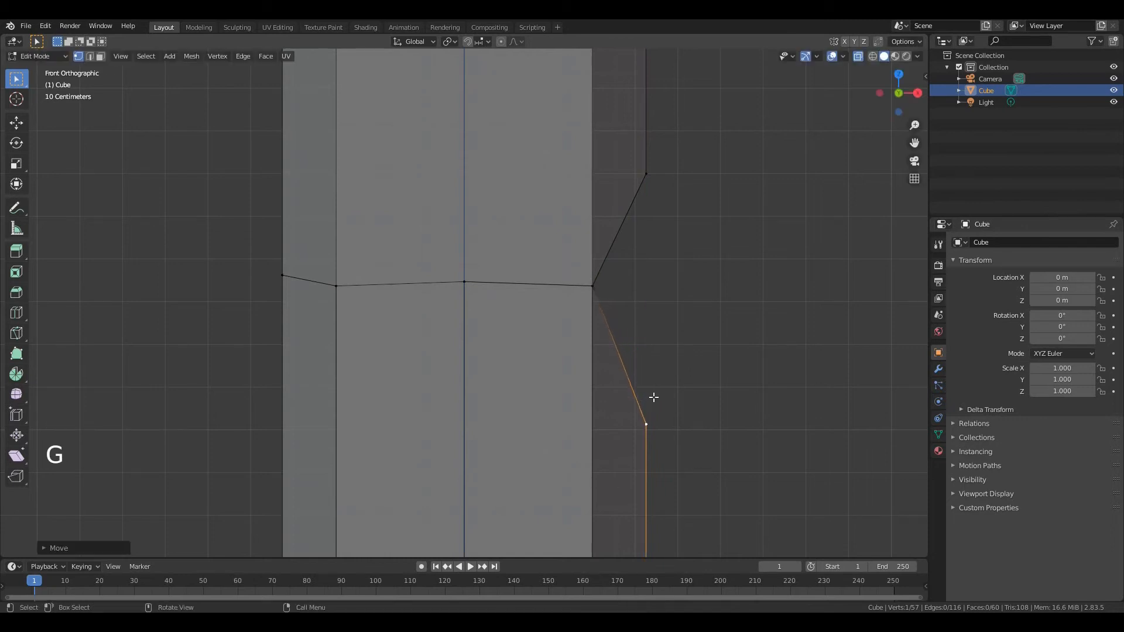
# Extrude the edge loop of the new gap about 0.6 m outward along X
pyautogui.press('2')
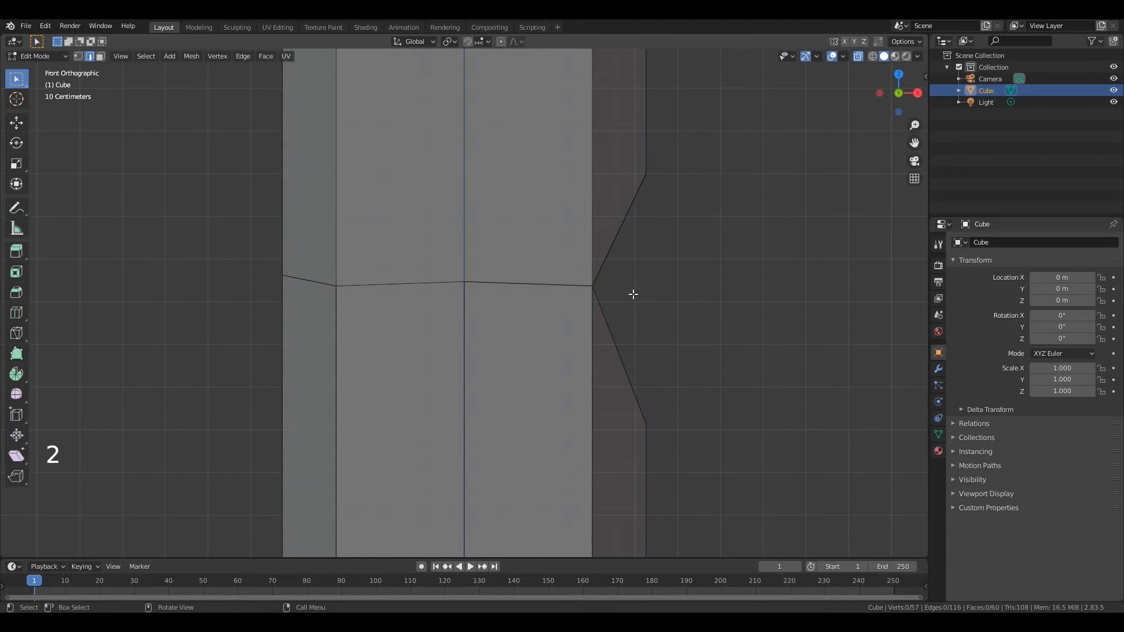
pyautogui.keyDown('alt'); pyautogui.click(609, 252); pyautogui.keyUp('alt')
pyautogui.press('e')
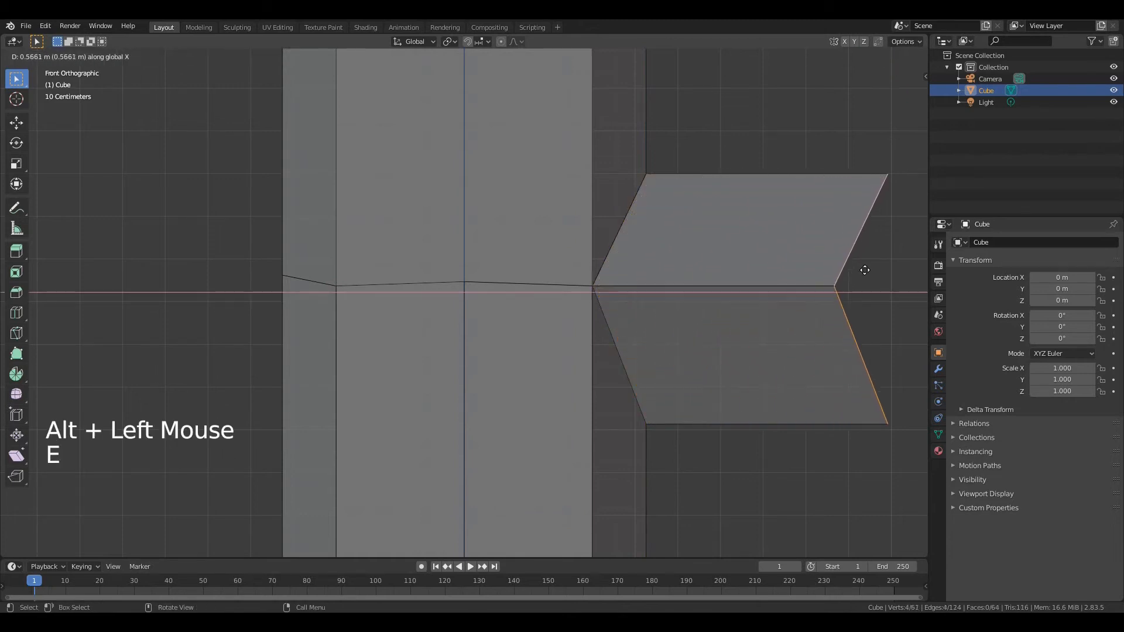
pyautogui.click(885, 273)
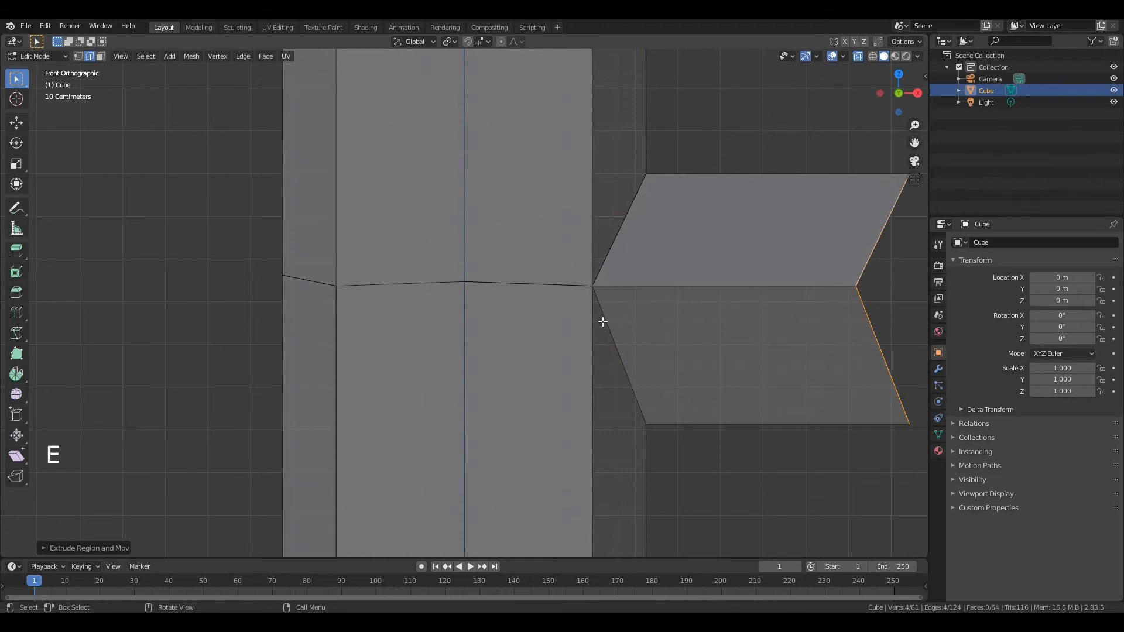
# Extrude the branch's open end again, about 0.58 m outward along X and 0.23 m up along Z
pyautogui.scroll(-7, 603, 322)
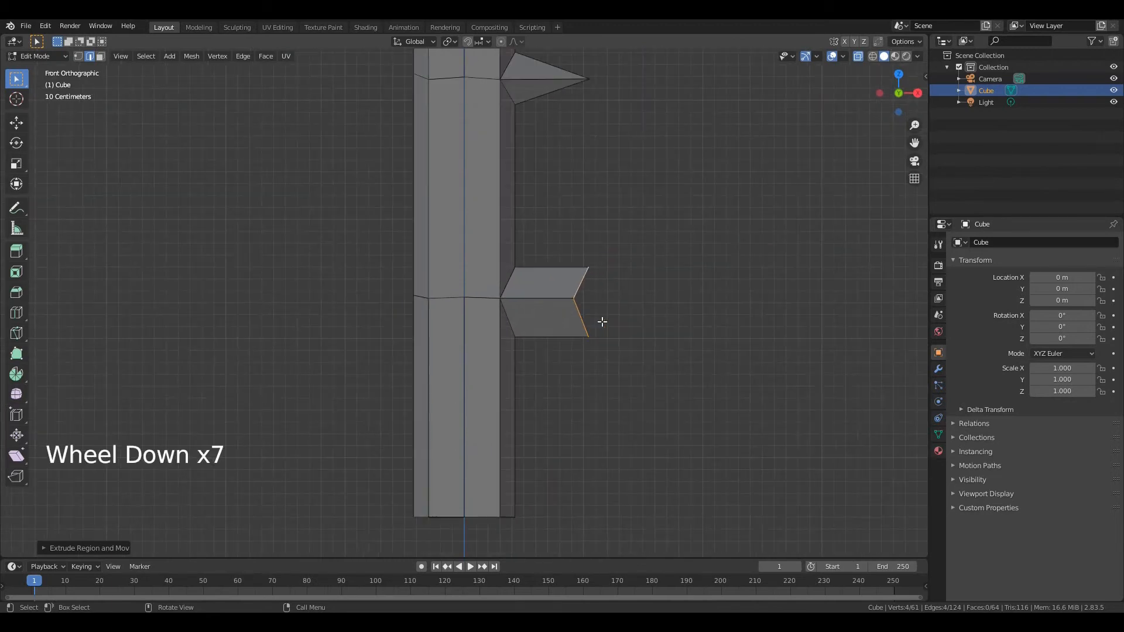
pyautogui.press('e')
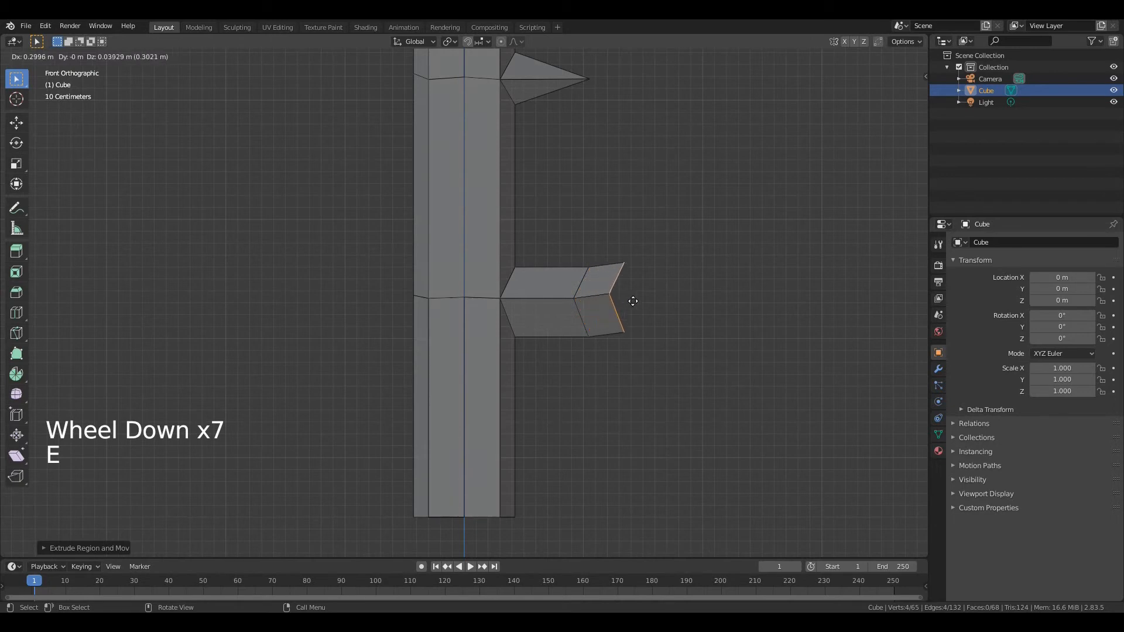
pyautogui.click(664, 278)
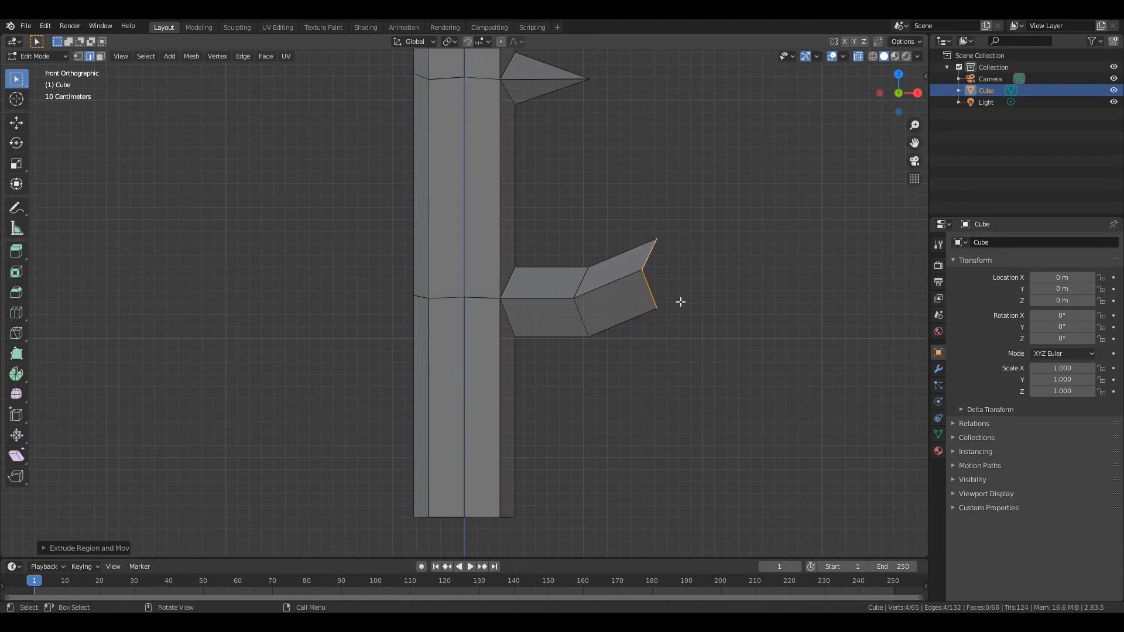
# Rotate the branch's open end counterclockwise so it faces more upward, and scale it down to taper the branch
pyautogui.press('r')
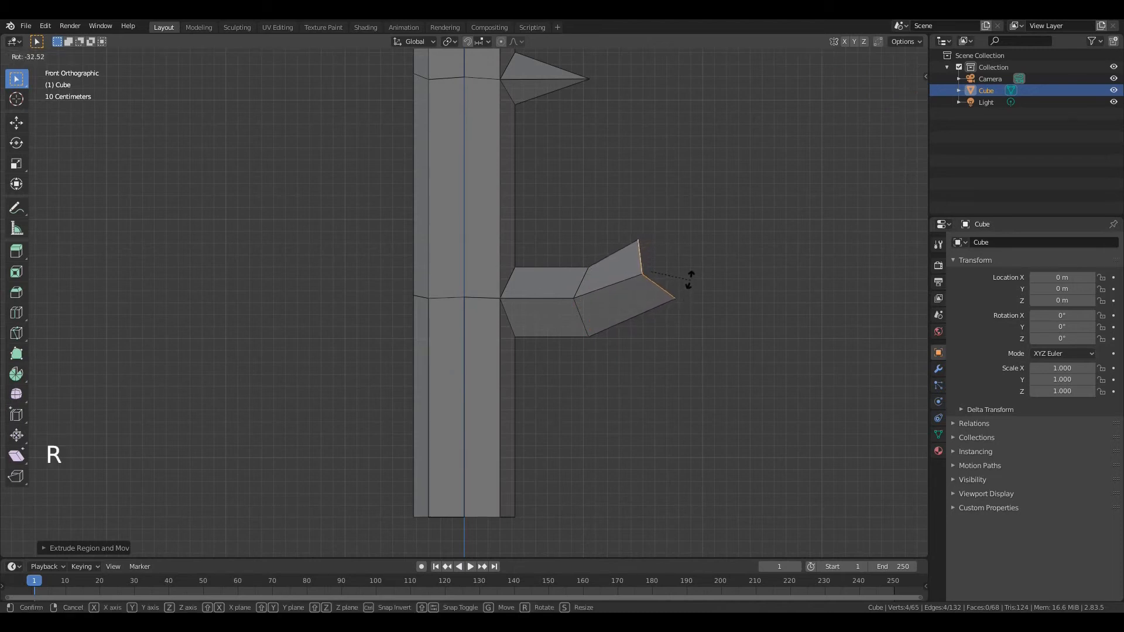
pyautogui.click(688, 270)
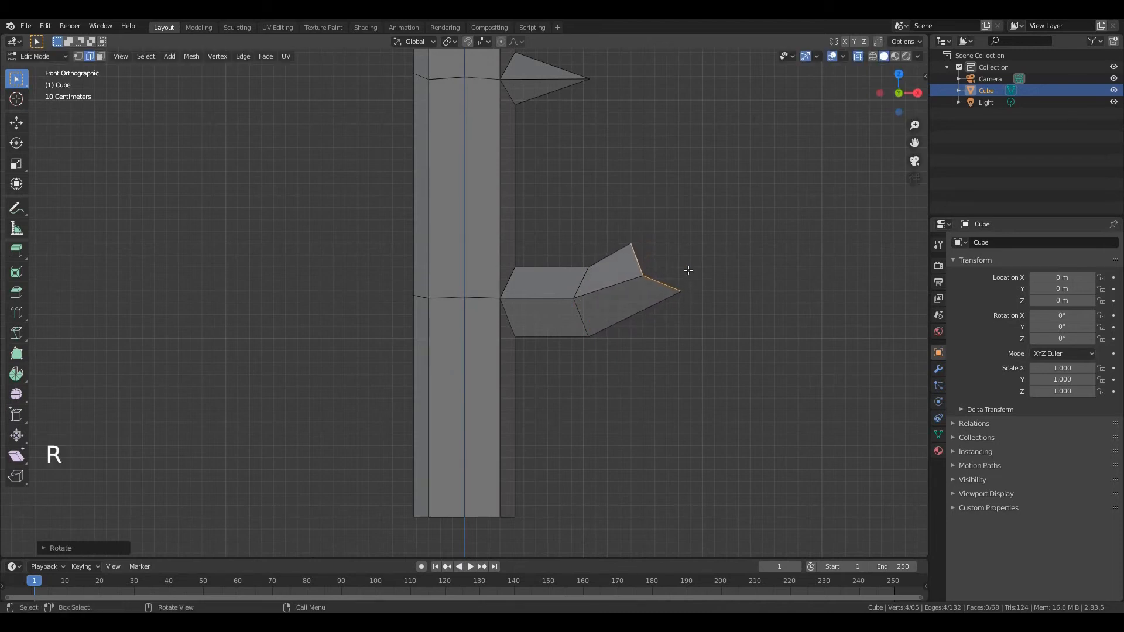
pyautogui.press('s')
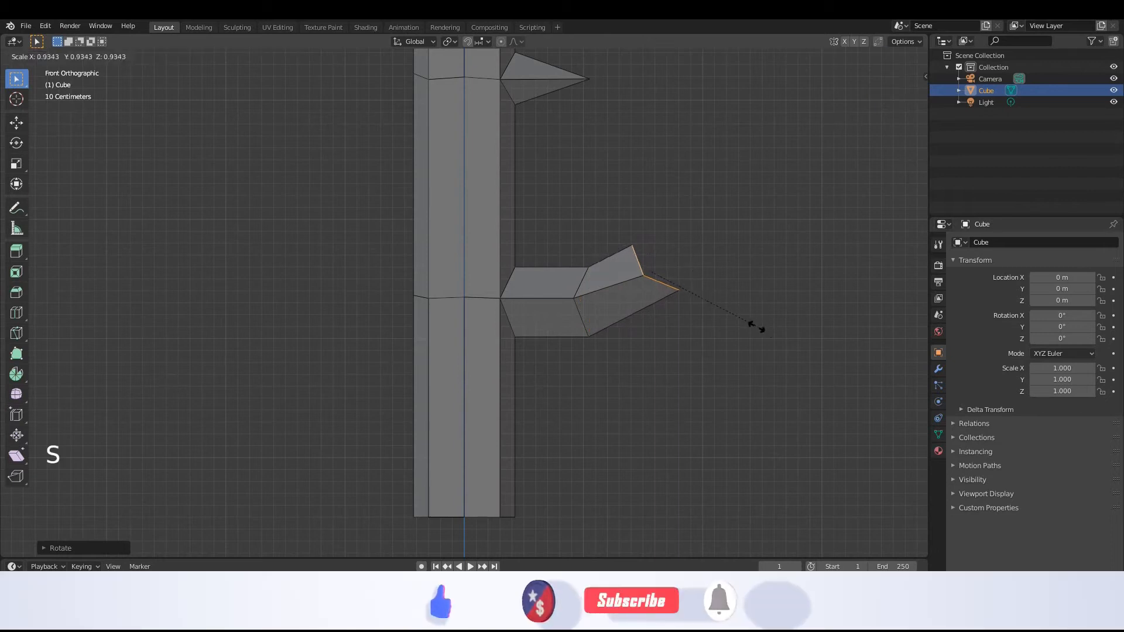
pyautogui.click(705, 304)
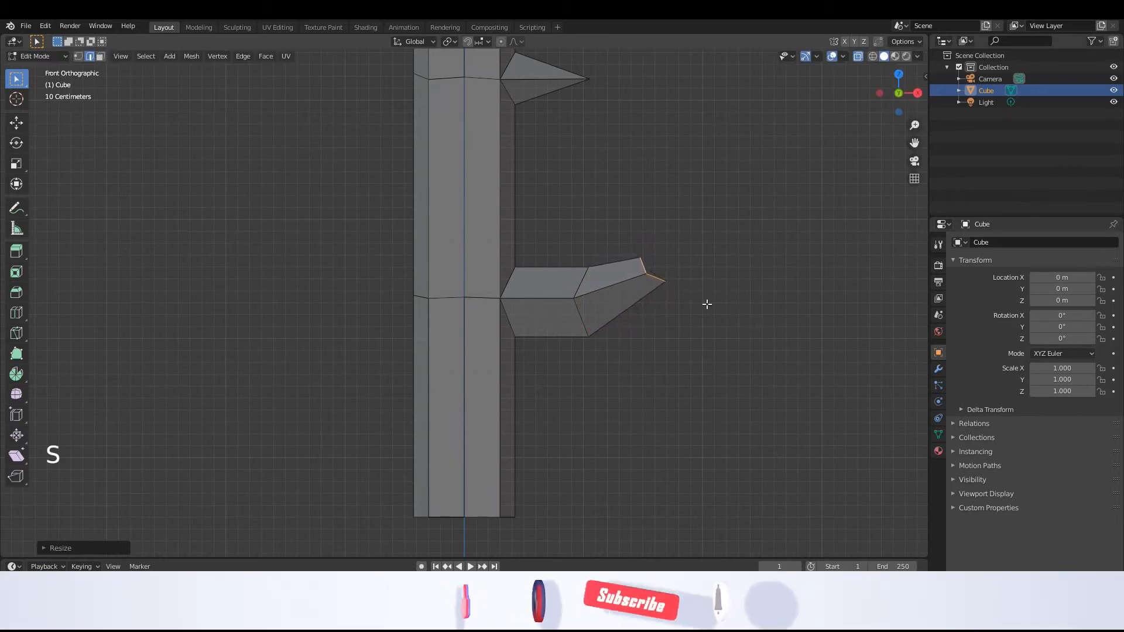
# Extrude the branch's open end further outward and upward, and merge its end vertices at center to form a pointed tip
pyautogui.press('e')
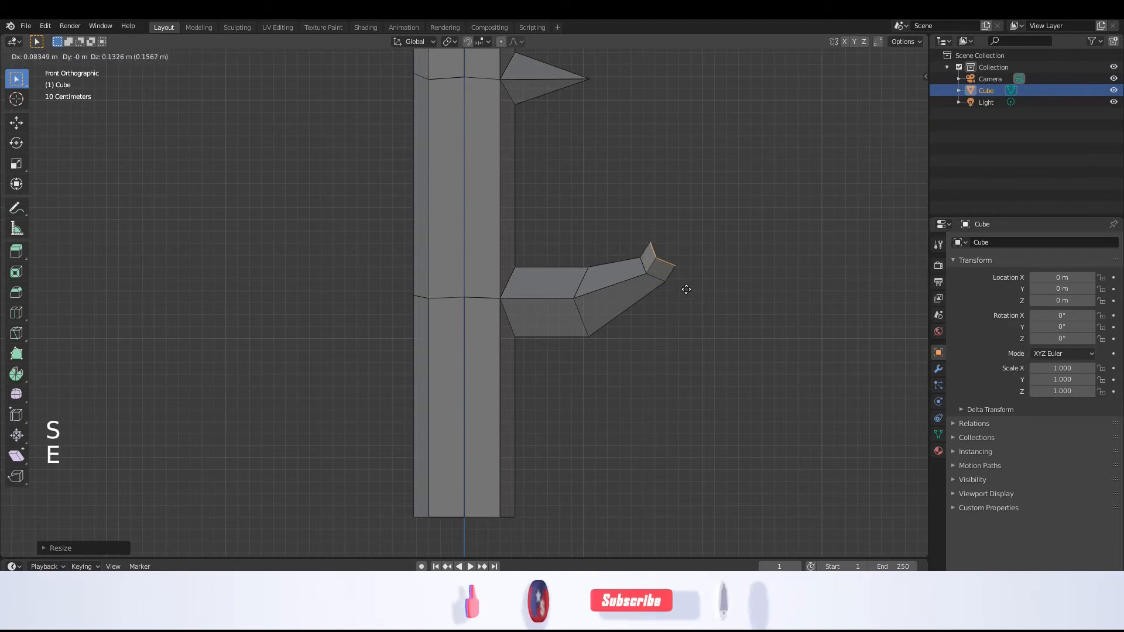
pyautogui.click(706, 264)
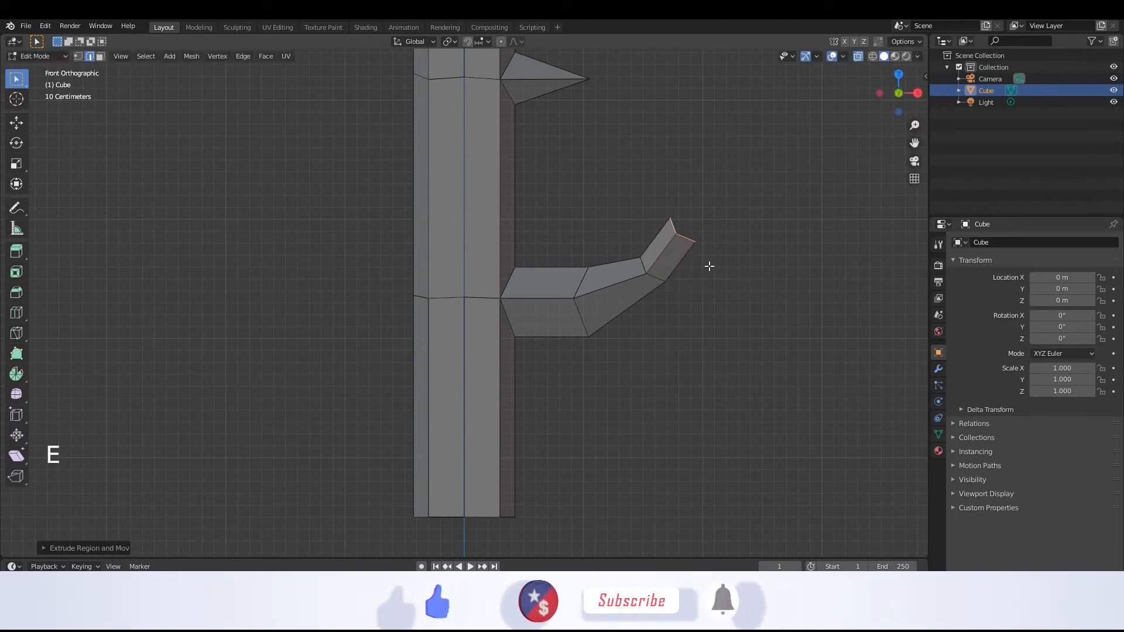
pyautogui.press('m')
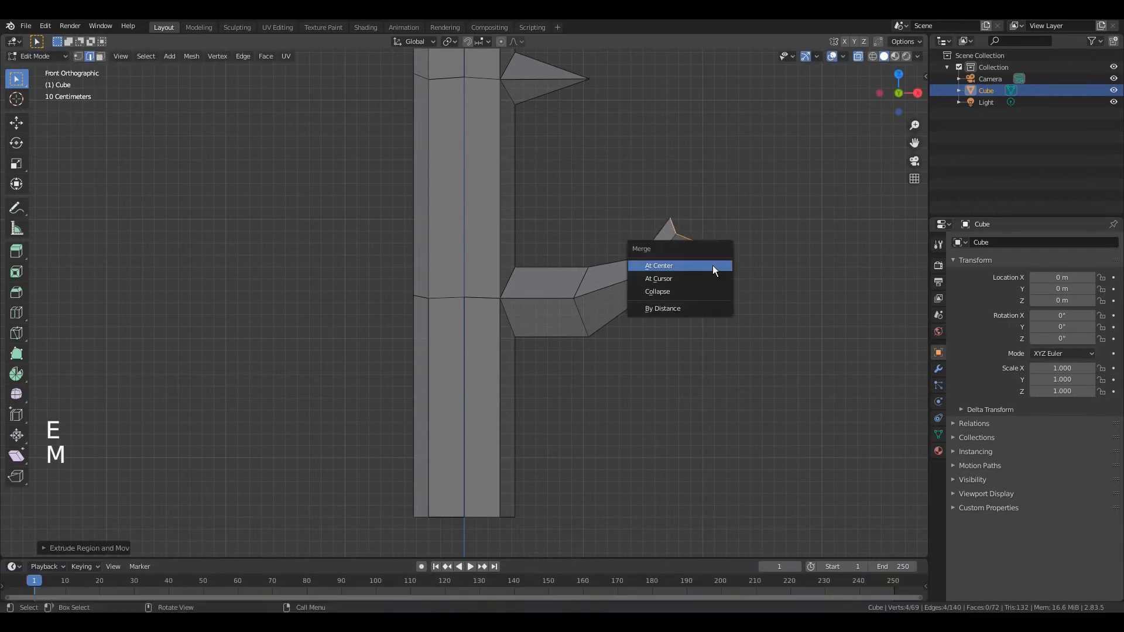
pyautogui.click(713, 269)
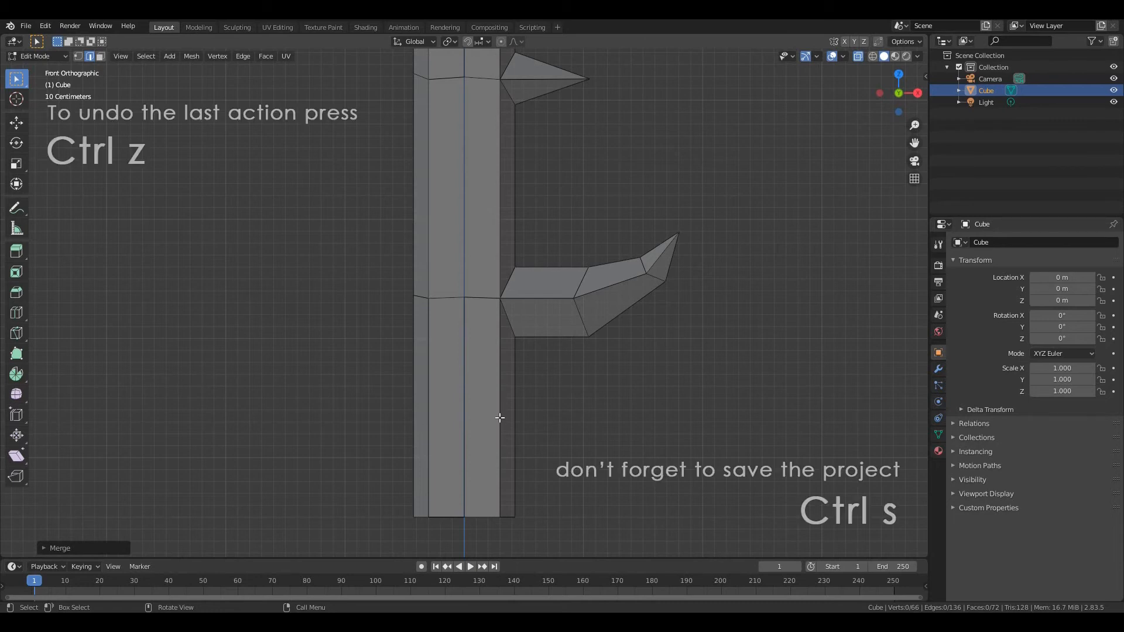
# Add a centered loop cut around the post's lowest section, below the curved branch
pyautogui.hotkey('ctrl', 'r')
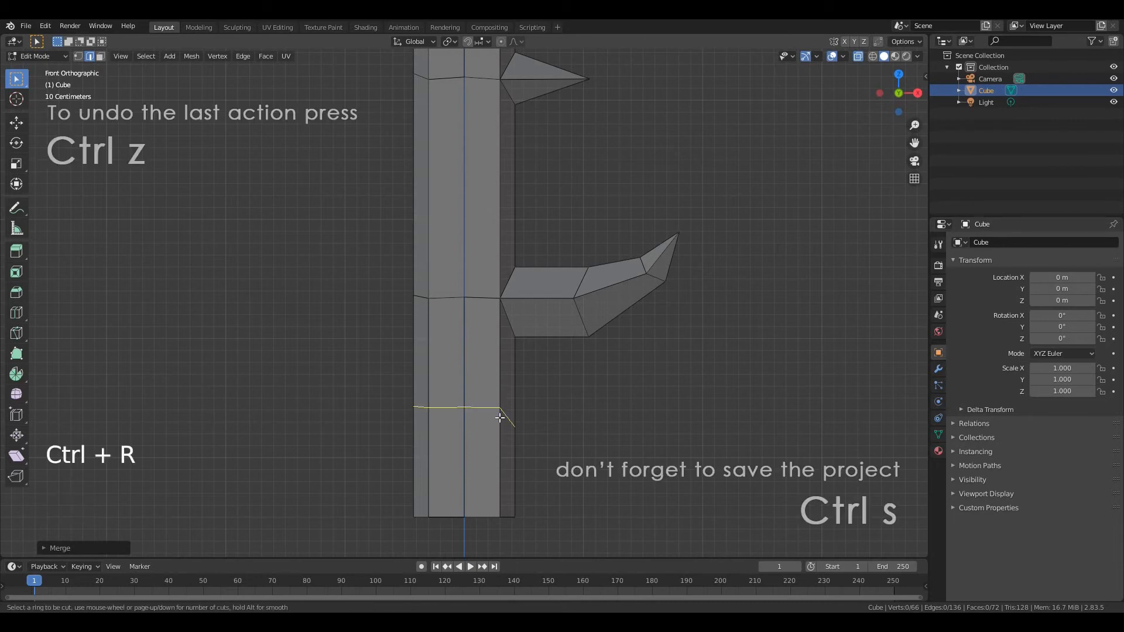
pyautogui.click(500, 418)
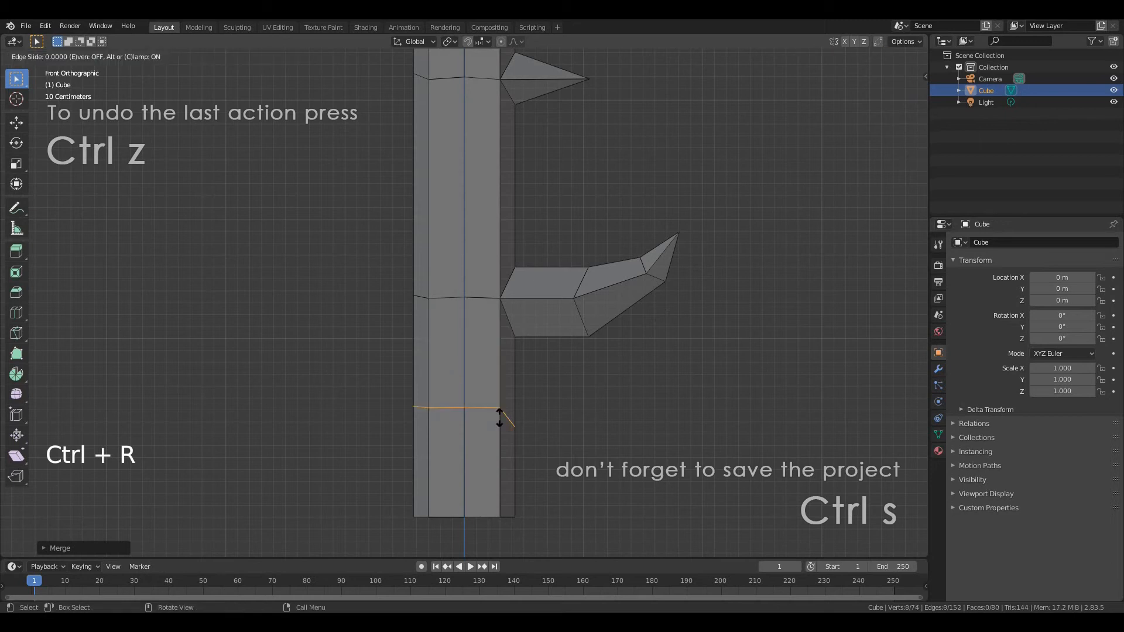
pyautogui.rightClick(500, 432)
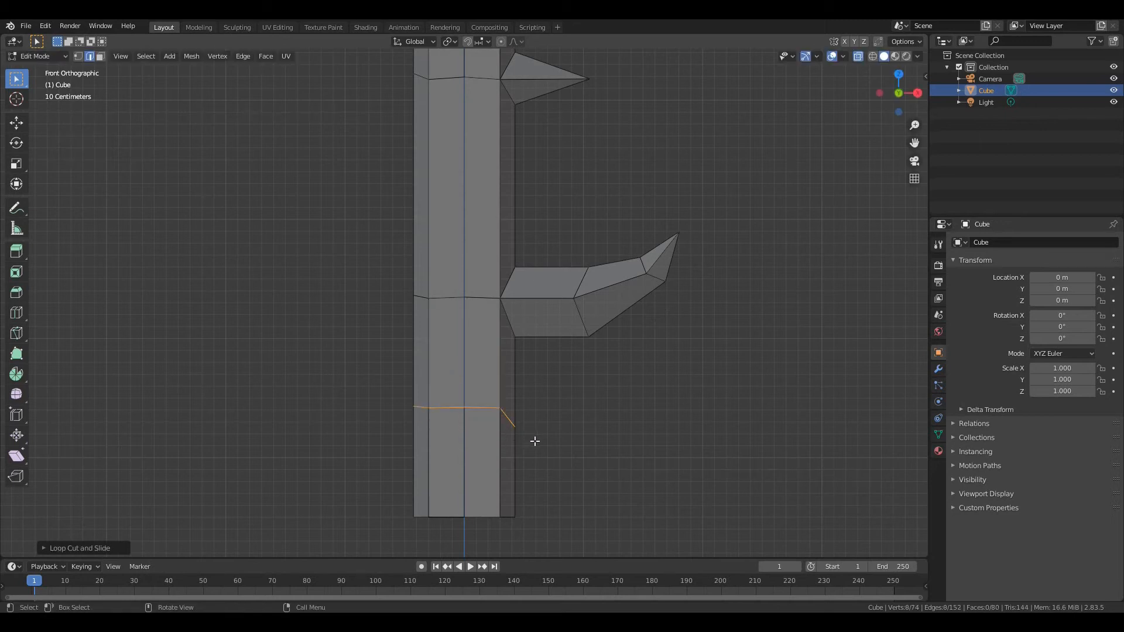
# Rip the new loop cut's outer +X vertex and move it about 0.45 m up along Z to open a gap
pyautogui.press('1')
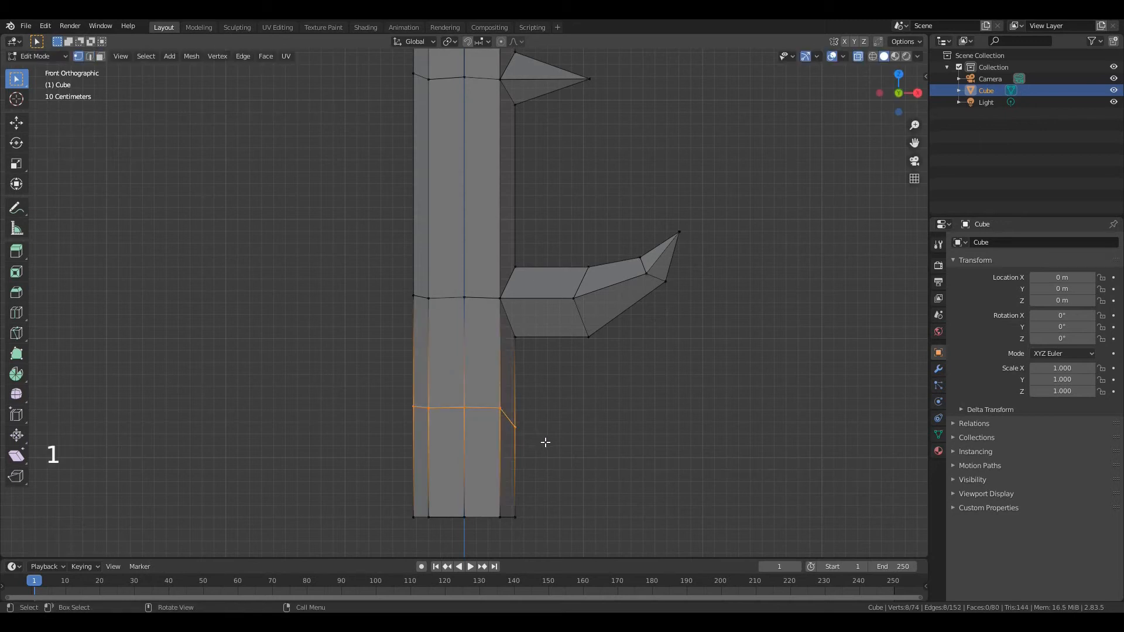
pyautogui.click(515, 425)
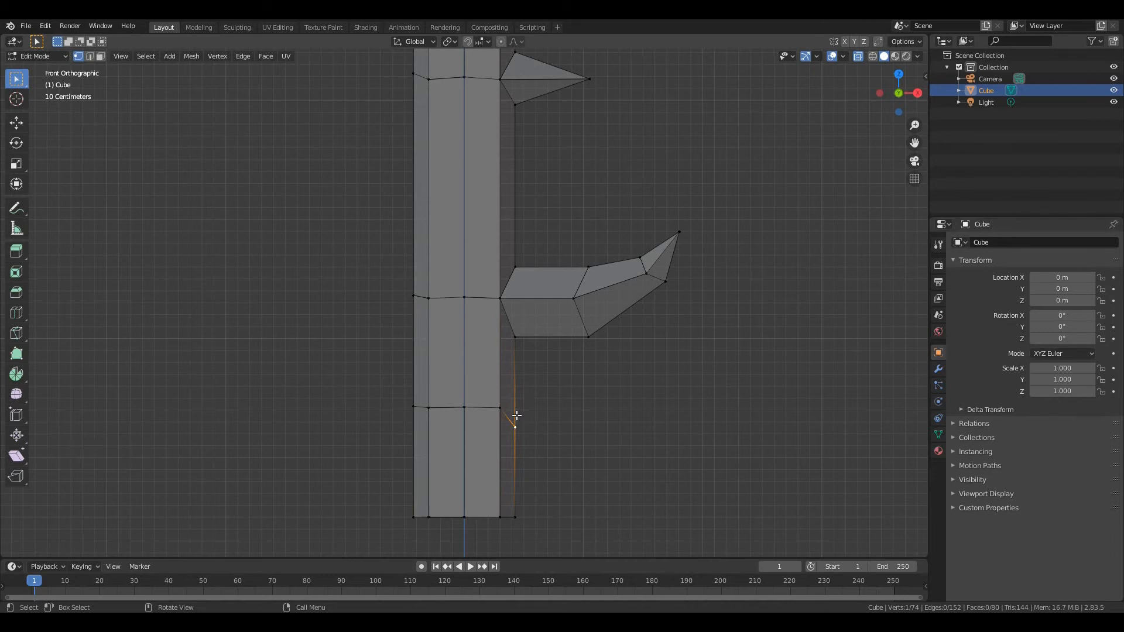
pyautogui.press('v')
pyautogui.press('z')
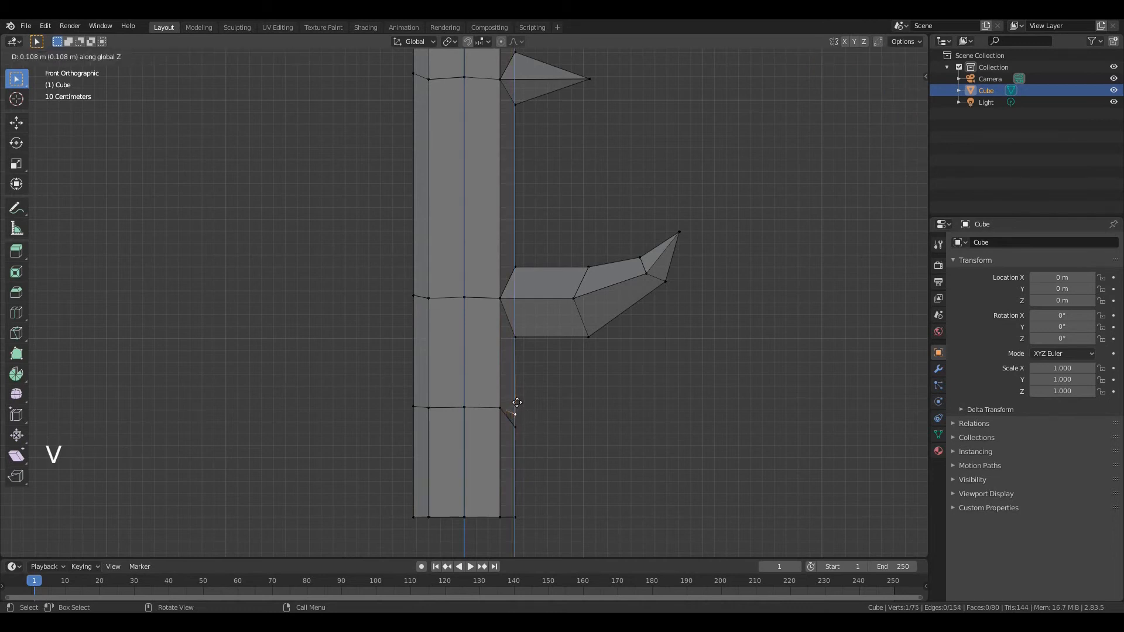
pyautogui.click(515, 361)
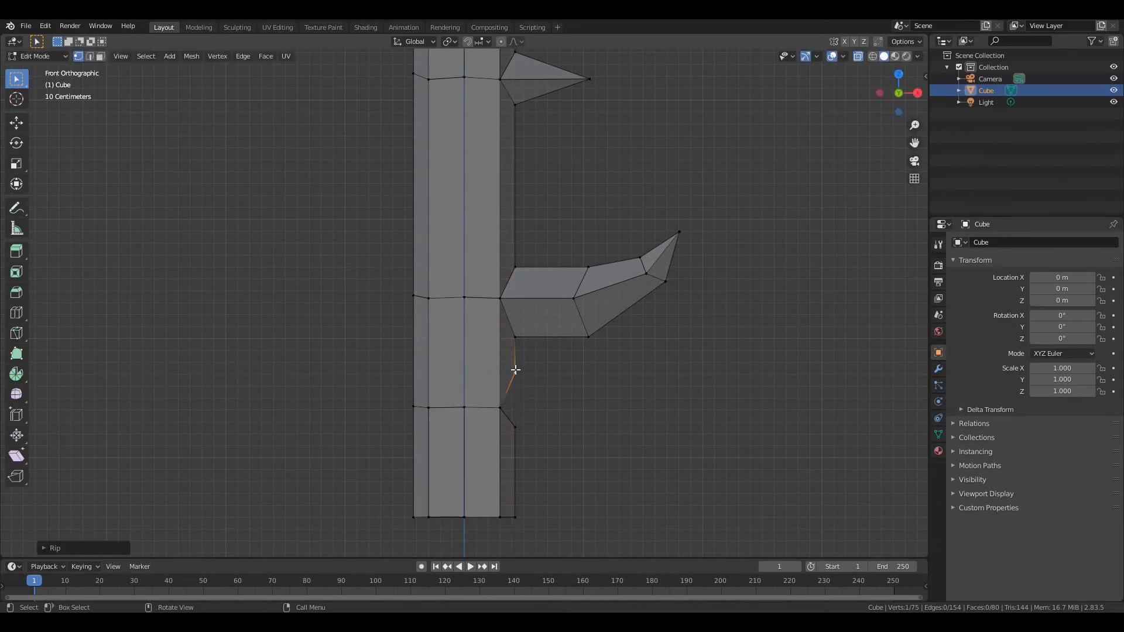
# Extrude the gap's edge loop about 0.5 m outward along X and merge its end at center into a pointed spike
pyautogui.press('2')
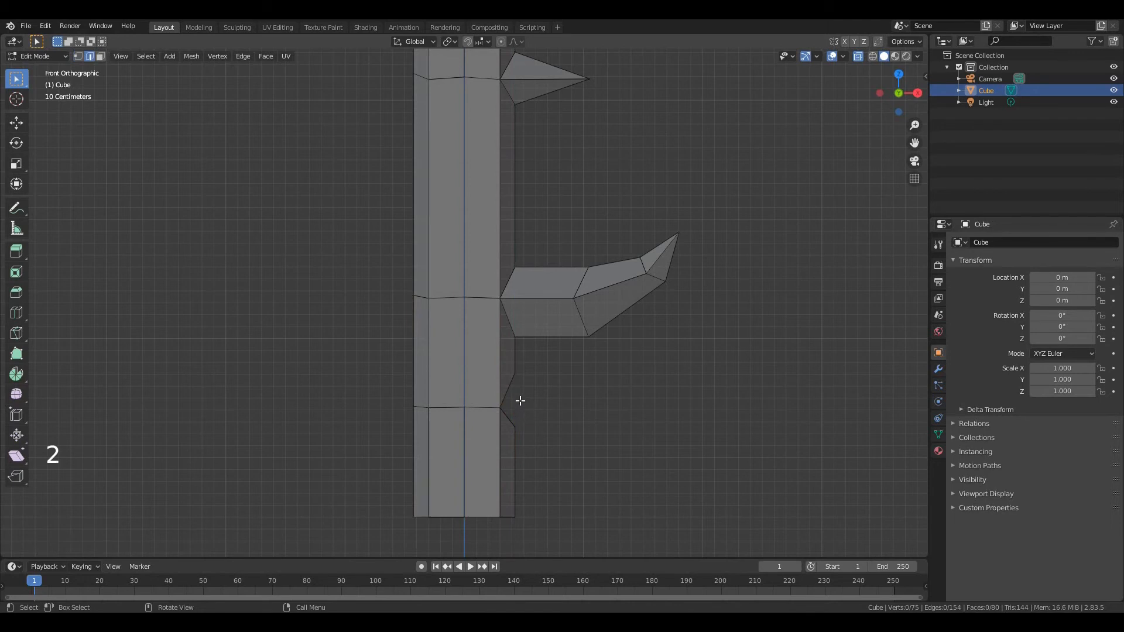
pyautogui.press('alt')
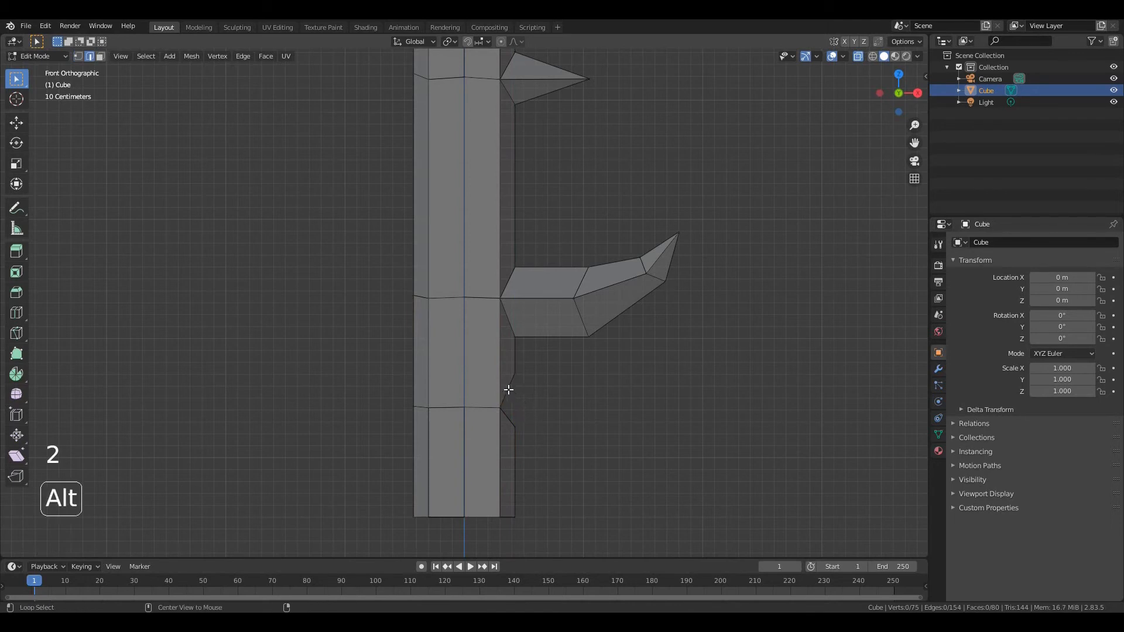
pyautogui.keyDown('alt'); pyautogui.click(508, 390); pyautogui.keyUp('alt')
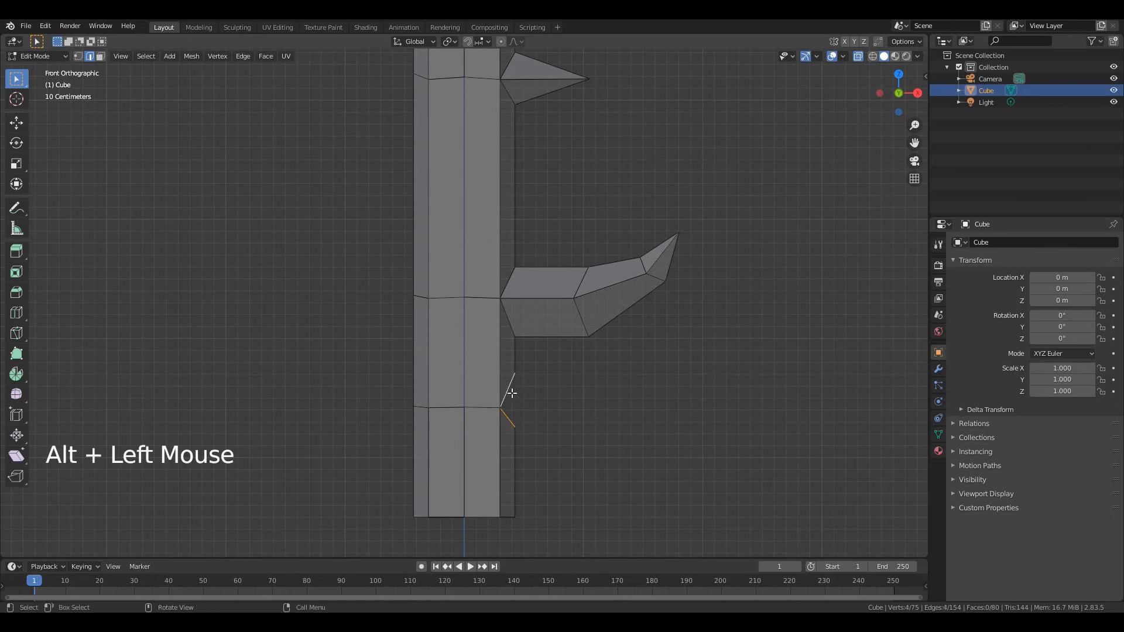
pyautogui.press('e')
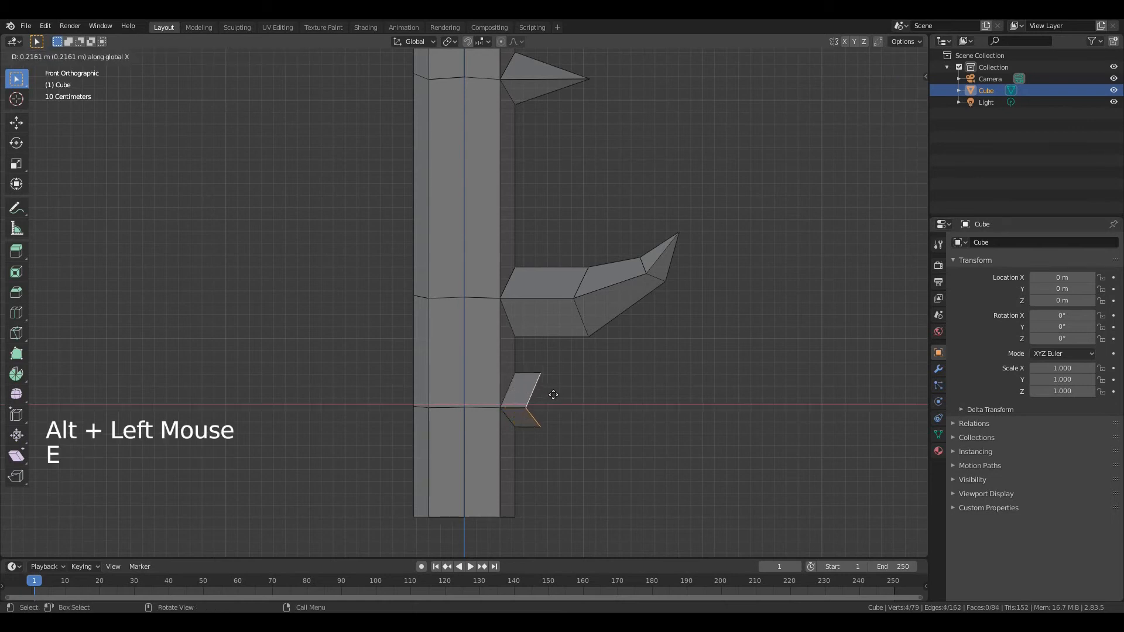
pyautogui.click(596, 393)
pyautogui.press('m')
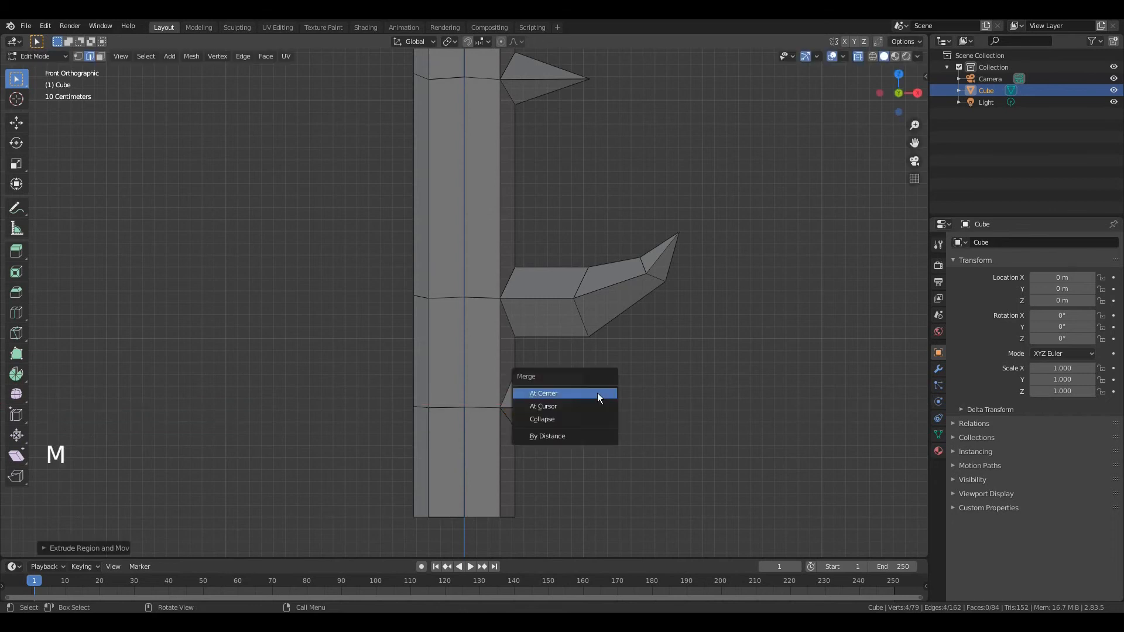
pyautogui.click(597, 392)
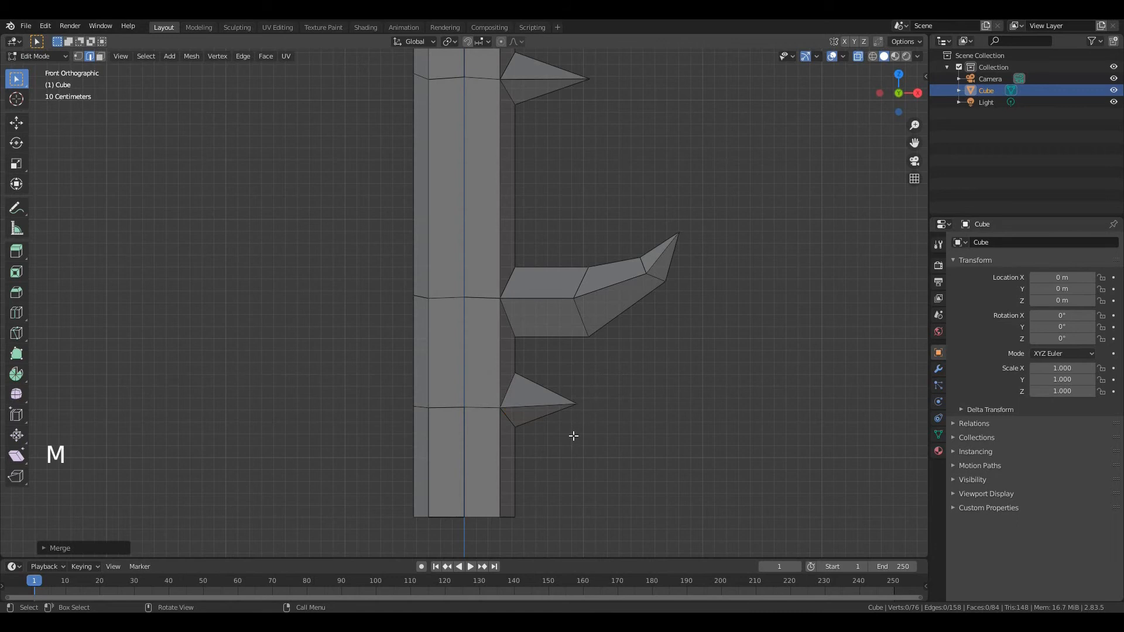
# Scale up the post's bottom end to flare it, and move it about 1.01 m down along Z
pyautogui.moveTo(363, 504); pyautogui.dragTo(557, 528)
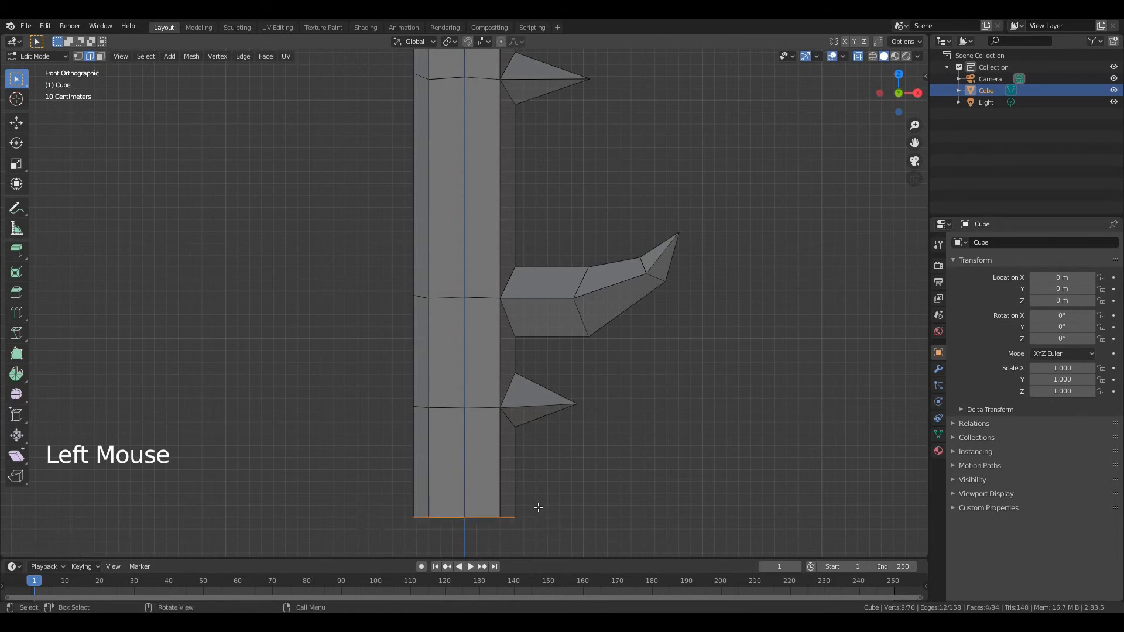
pyautogui.press('s')
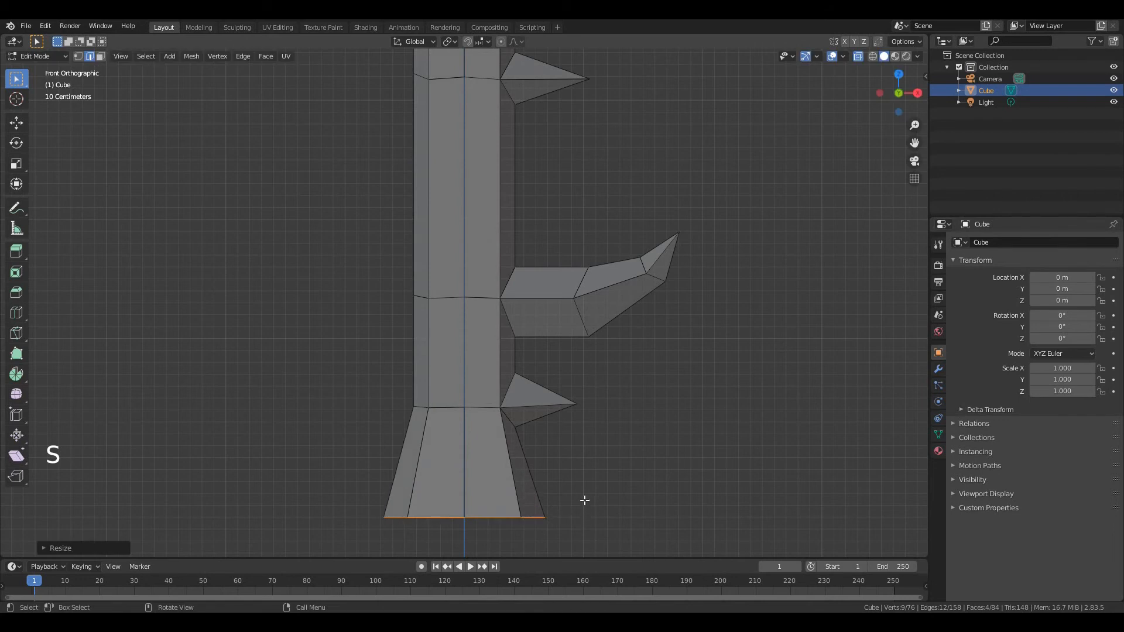
pyautogui.scroll(-3, 573, 462)
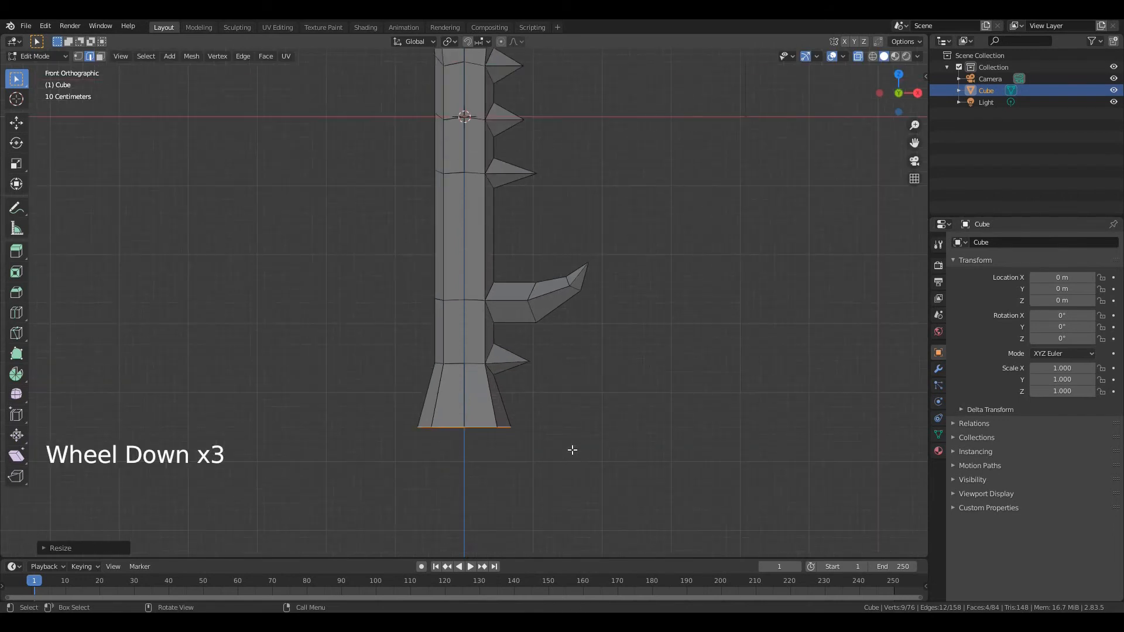
pyautogui.press('g')
pyautogui.press('z')
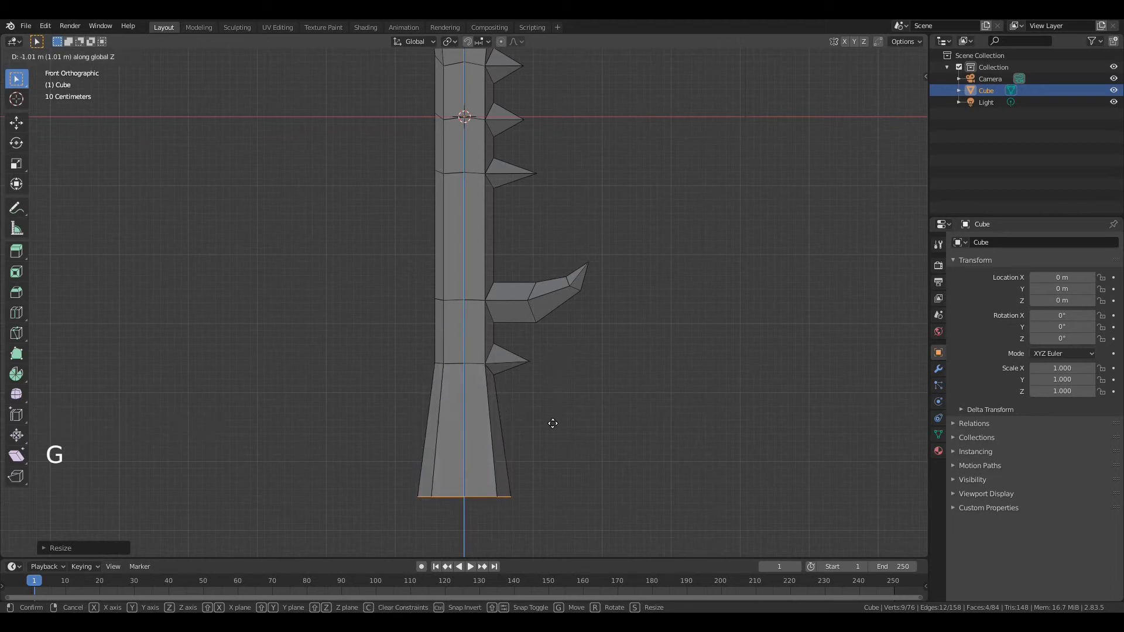
pyautogui.click(553, 421)
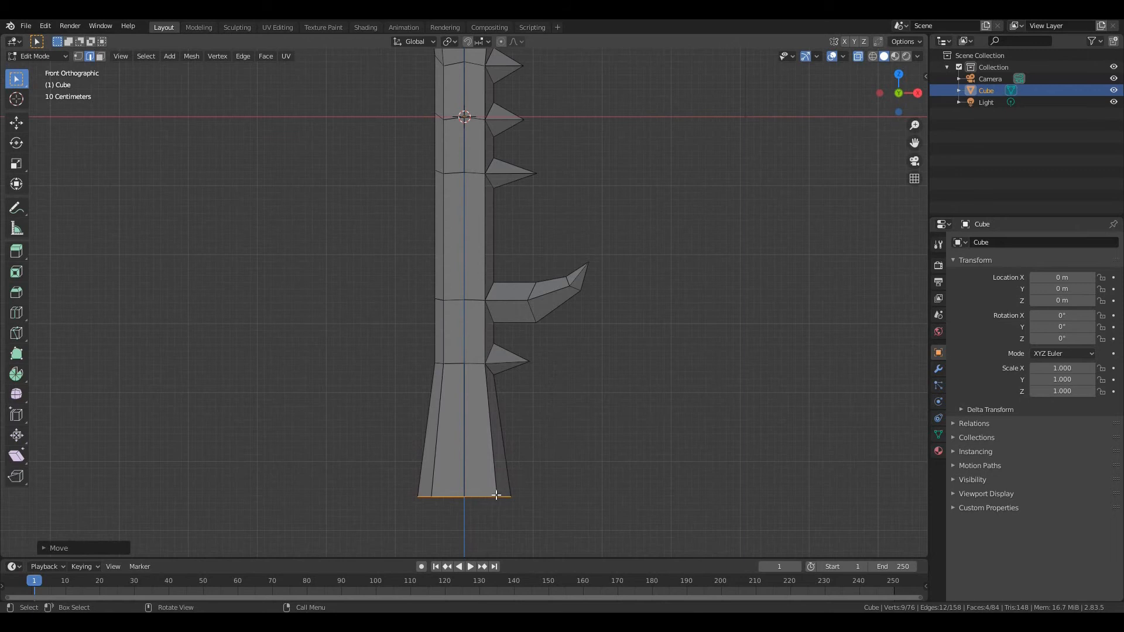
# Move only the middle edges of the post's bottom end down along Z to form a point
pyautogui.press('a')
pyautogui.press('a')
pyautogui.press('a')
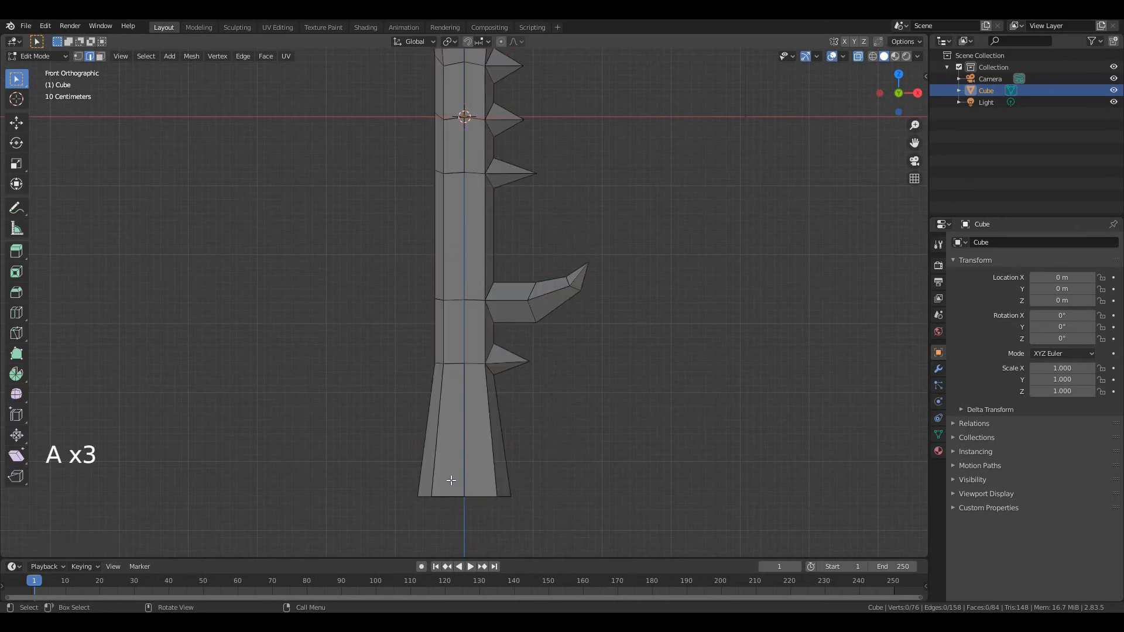
pyautogui.moveTo(453, 481); pyautogui.dragTo(475, 515)
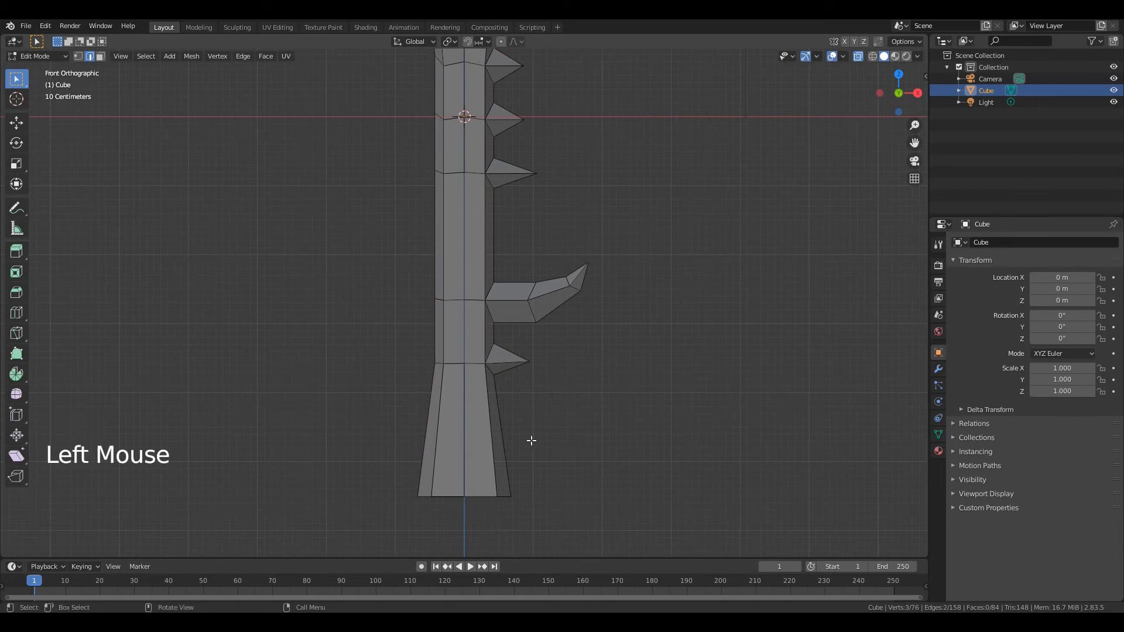
pyautogui.press('g')
pyautogui.press('z')
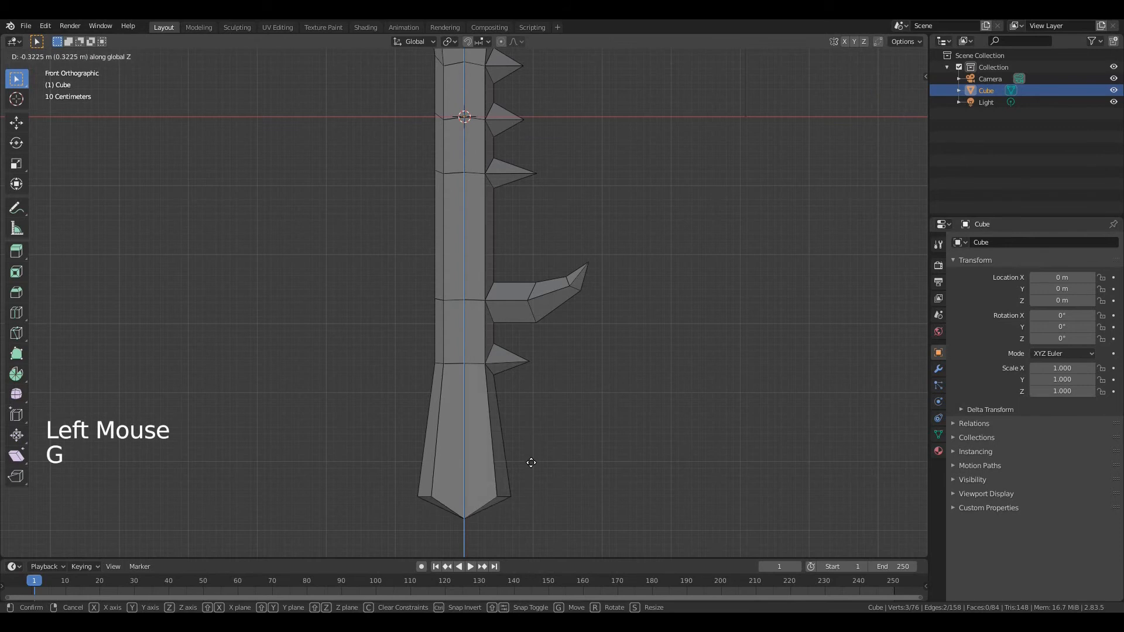
pyautogui.click(530, 476)
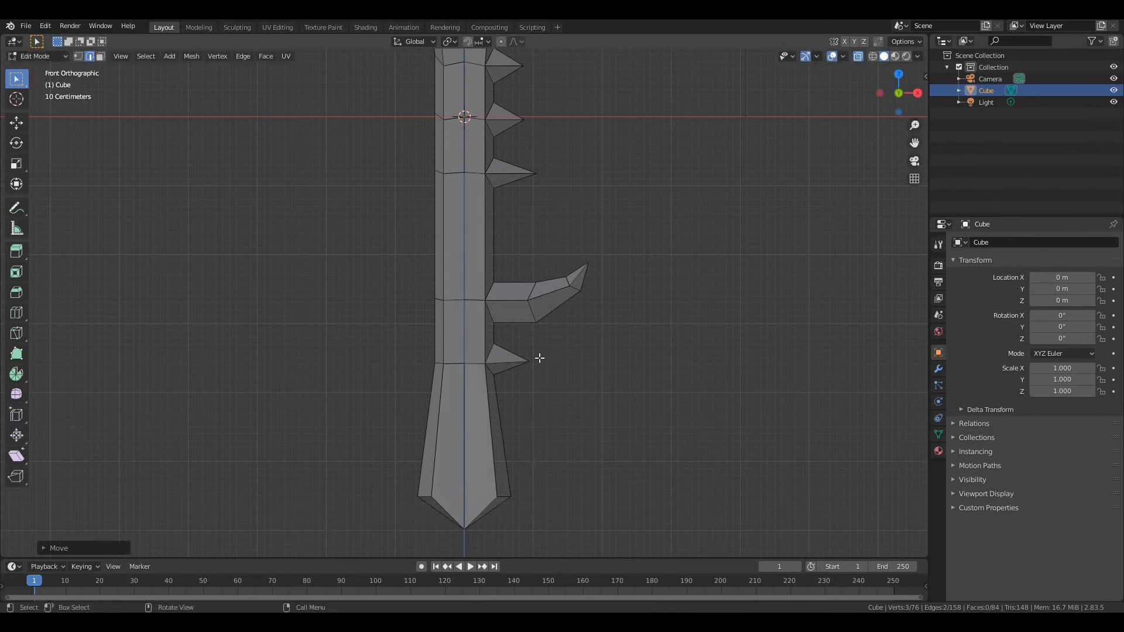
# Delete all faces on the post's -X half, keeping the half with the spikes and branch
pyautogui.scroll(-3, 540, 340)
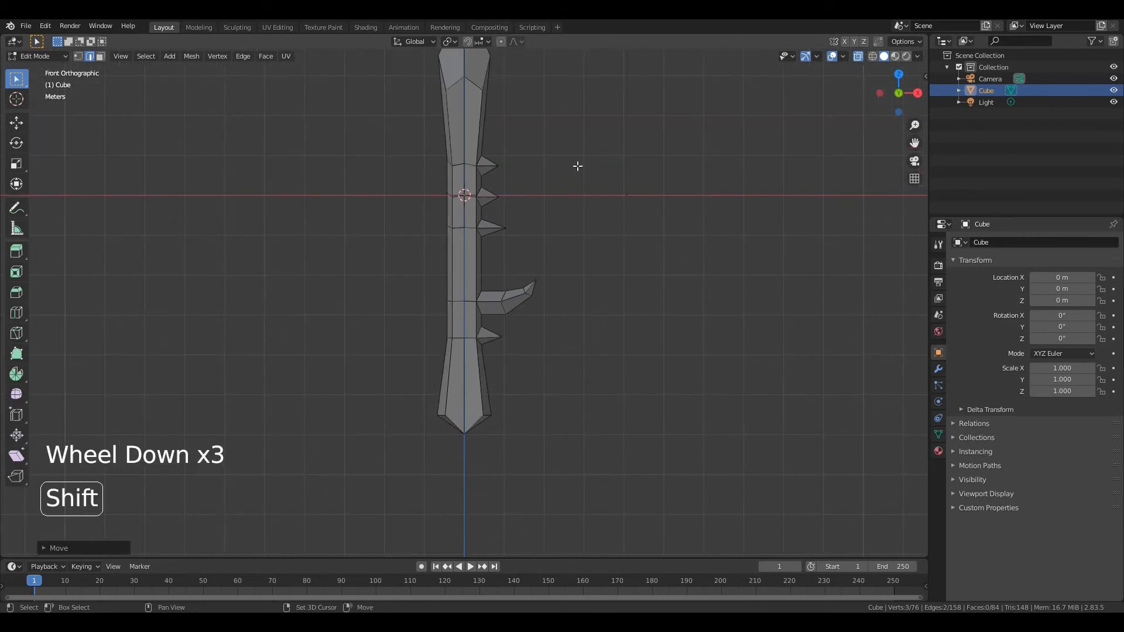
pyautogui.keyDown('shift'); pyautogui.scroll(-1, 579, 166); pyautogui.keyUp('shift')
pyautogui.keyDown('shift'); pyautogui.moveTo(579, 167); pyautogui.dragTo(569, 256, button='middle'); pyautogui.keyUp('shift')
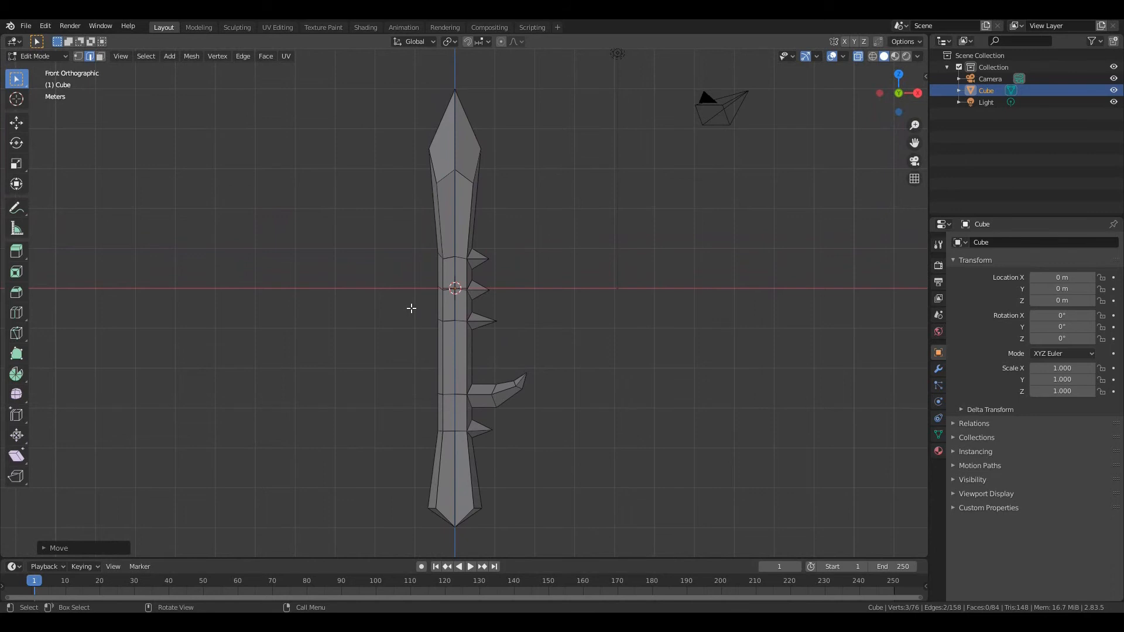
pyautogui.press('3')
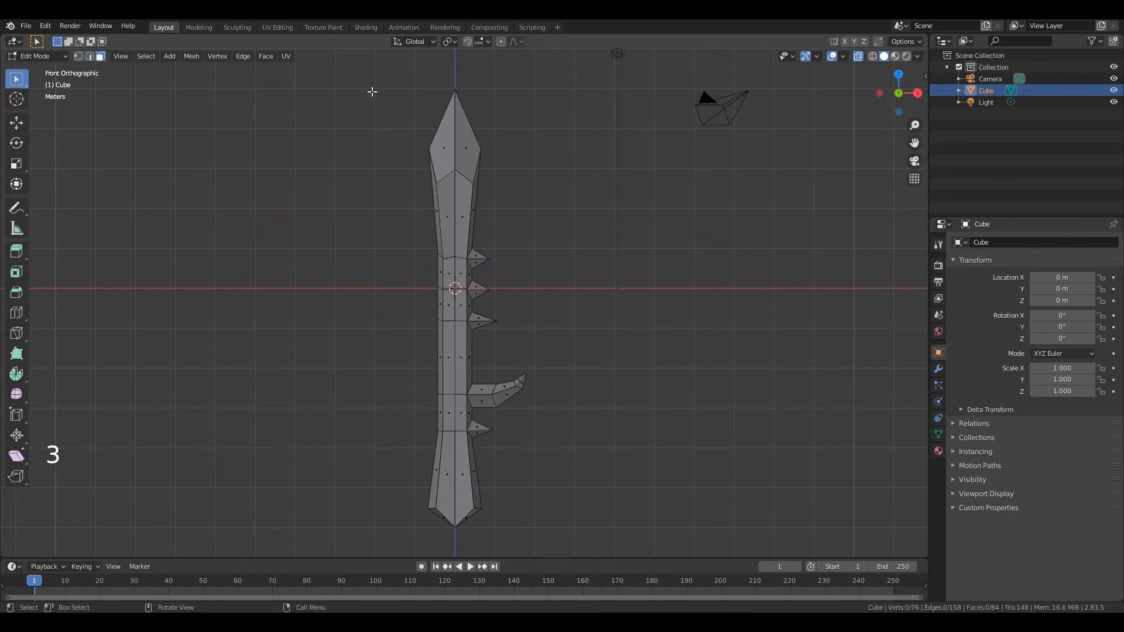
pyautogui.moveTo(368, 63); pyautogui.dragTo(455, 546)
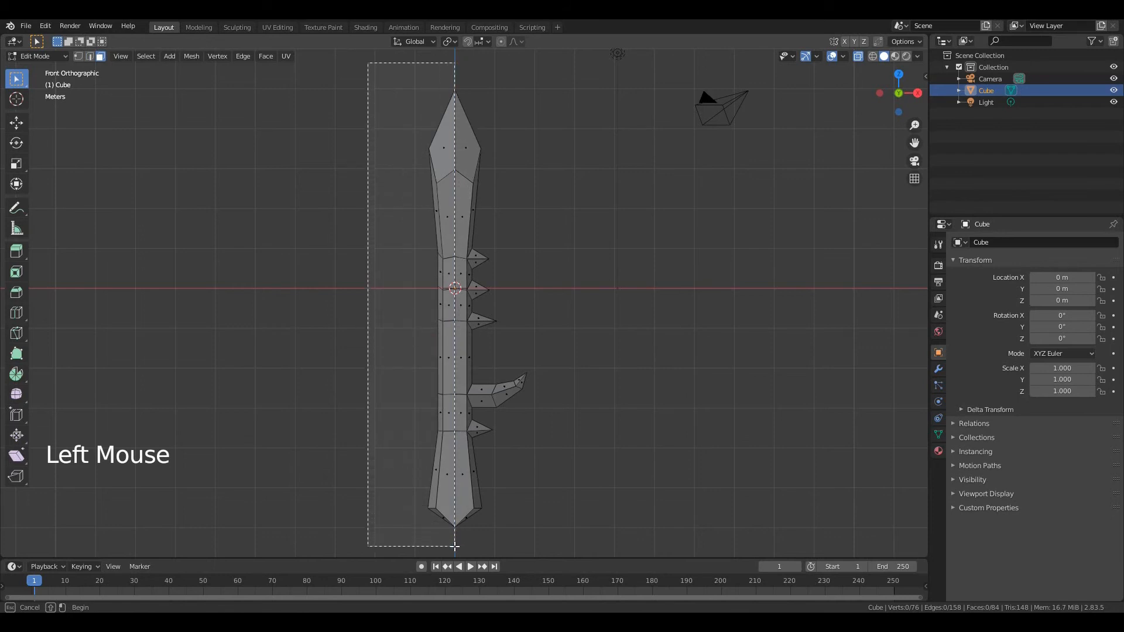
pyautogui.moveTo(455, 546); pyautogui.dragTo(455, 547)
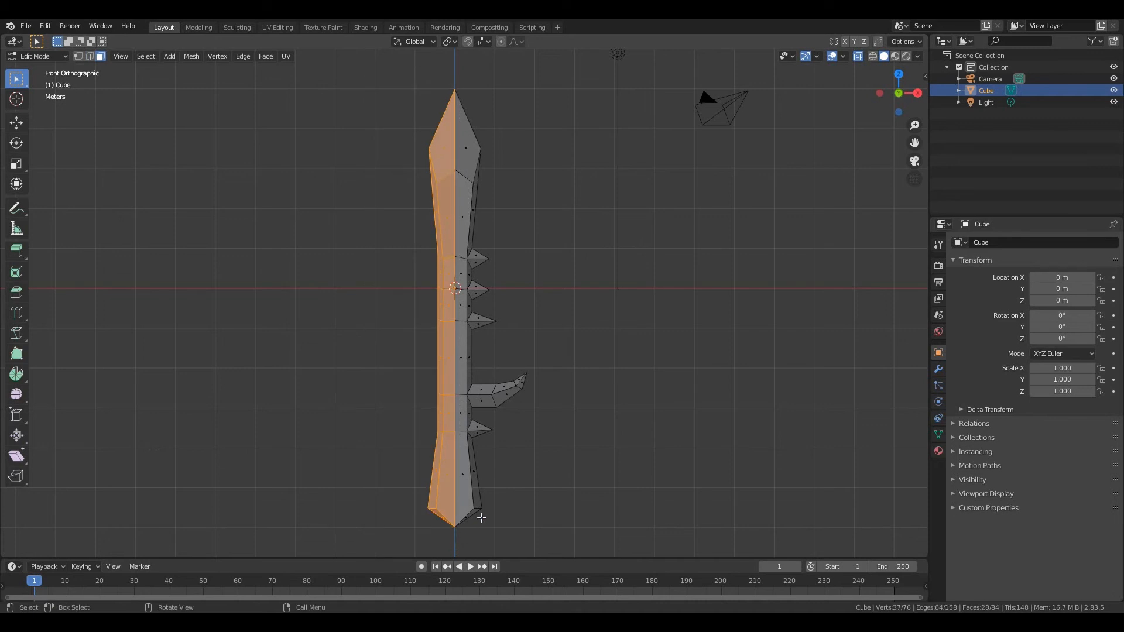
pyautogui.press('x')
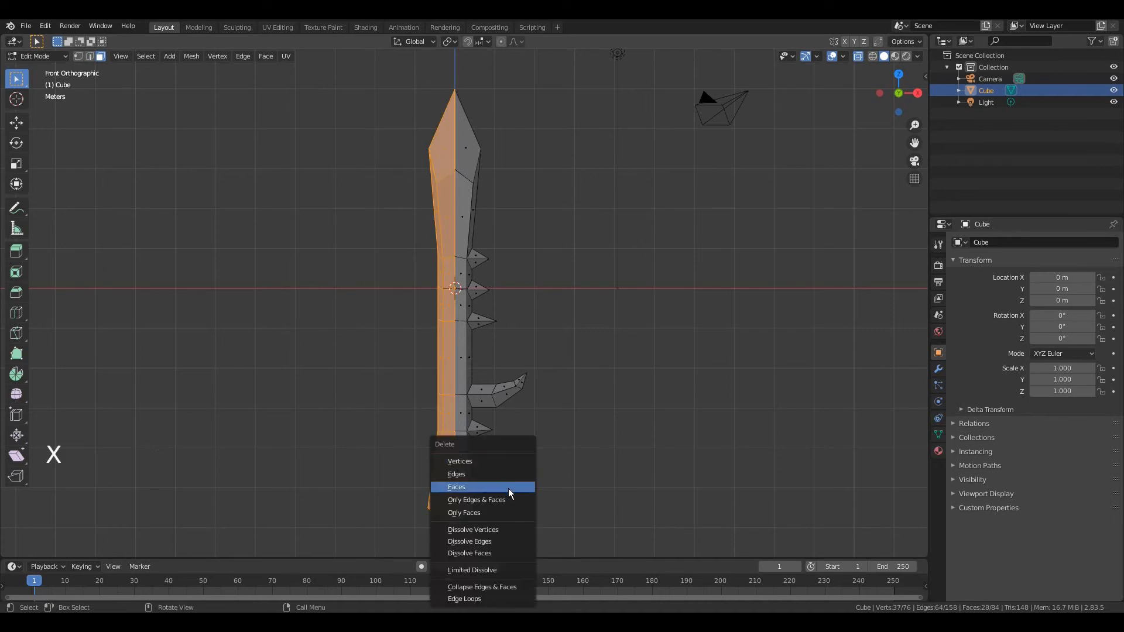
pyautogui.click(510, 488)
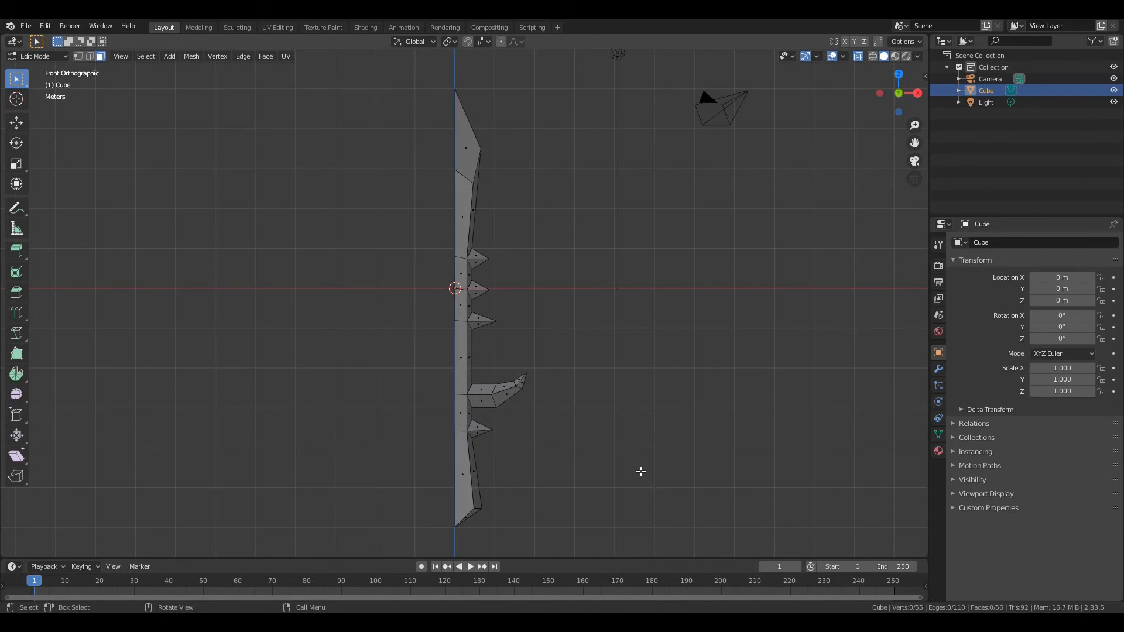
# Mark seams on the edge loops at the bases of the three upper spikes and the branch, plus the crosswise post edges at branch level
pyautogui.press('2')
pyautogui.moveTo(478, 242)
pyautogui.mouseDown()
pyautogui.moveTo(466, 291)
pyautogui.moveTo(467, 259)
pyautogui.mouseUp()
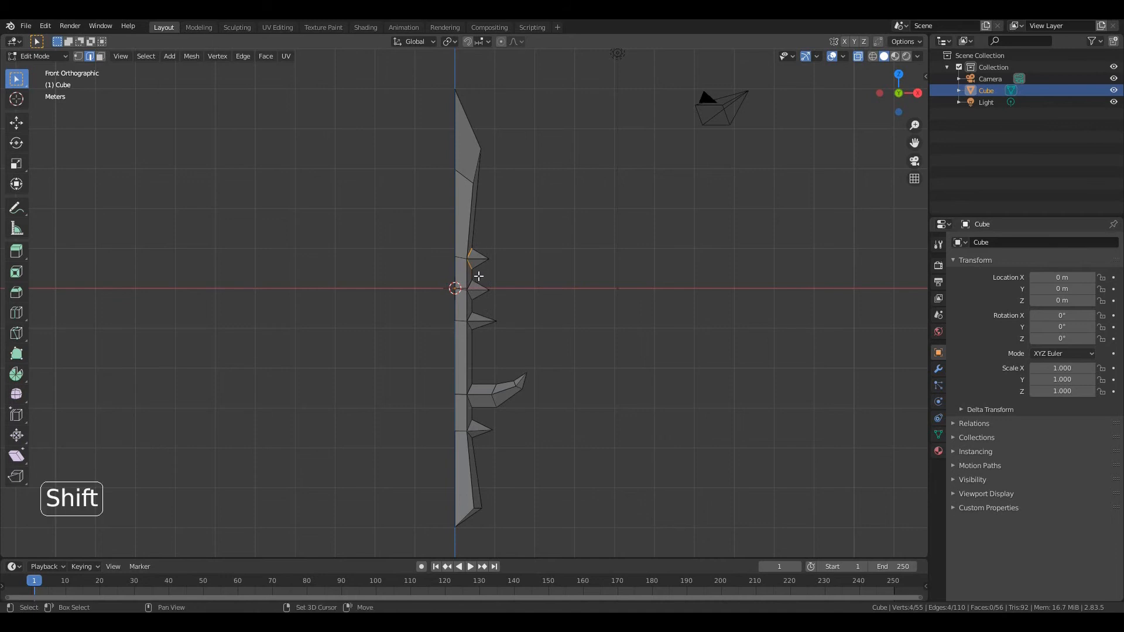
pyautogui.keyDown('shift'); pyautogui.moveTo(478, 276); pyautogui.dragTo(465, 306); pyautogui.keyUp('shift')
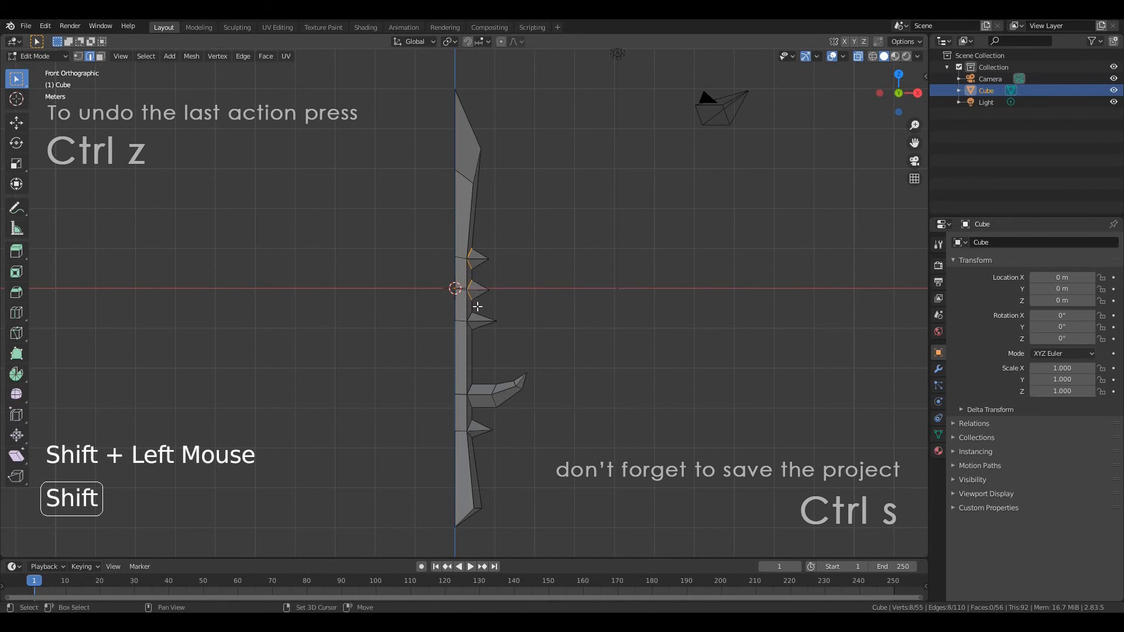
pyautogui.keyDown('shift'); pyautogui.moveTo(477, 306); pyautogui.dragTo(464, 338); pyautogui.keyUp('shift')
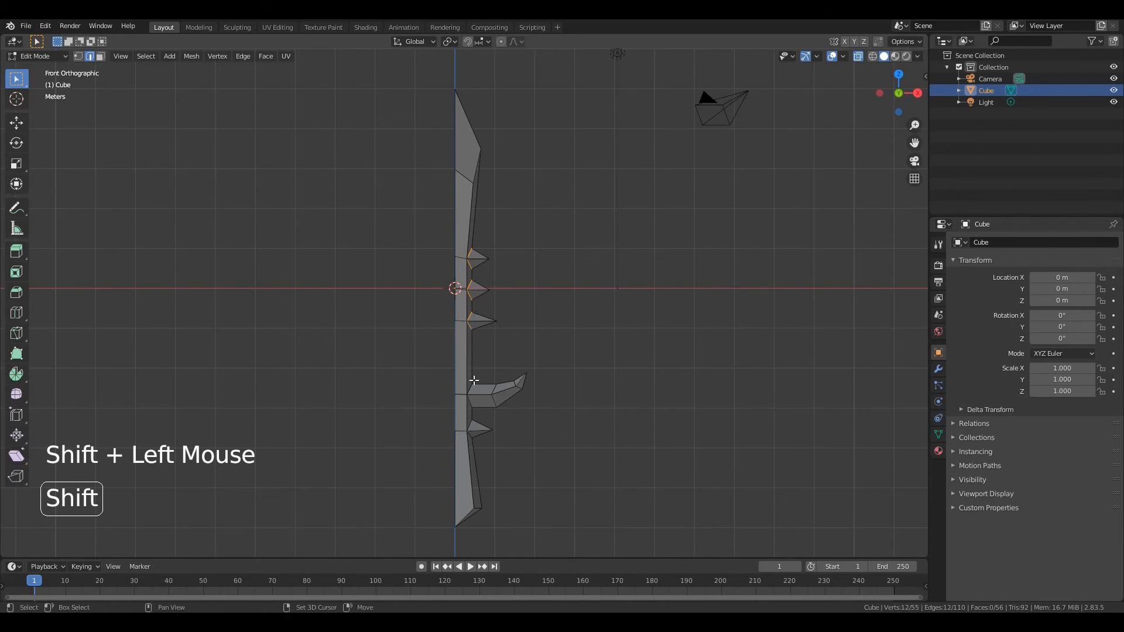
pyautogui.keyDown('shift'); pyautogui.moveTo(480, 379); pyautogui.dragTo(462, 413); pyautogui.keyUp('shift')
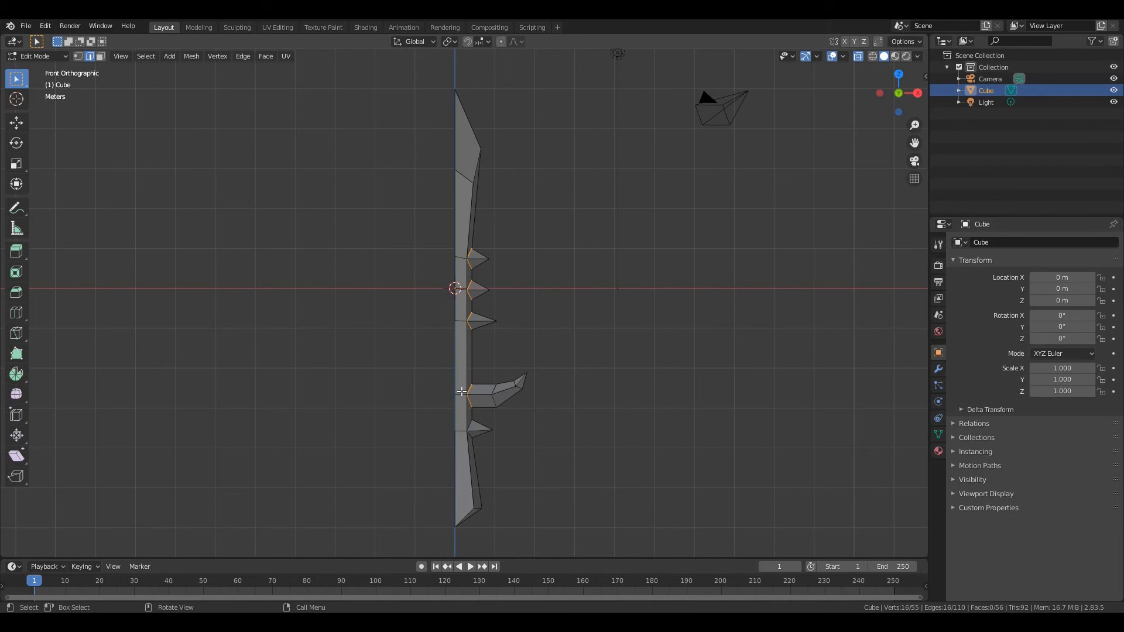
pyautogui.press('shift')
pyautogui.keyDown('shift'); pyautogui.moveTo(439, 390); pyautogui.dragTo(474, 397); pyautogui.keyUp('shift')
pyautogui.hotkey('ctrl', 'e')
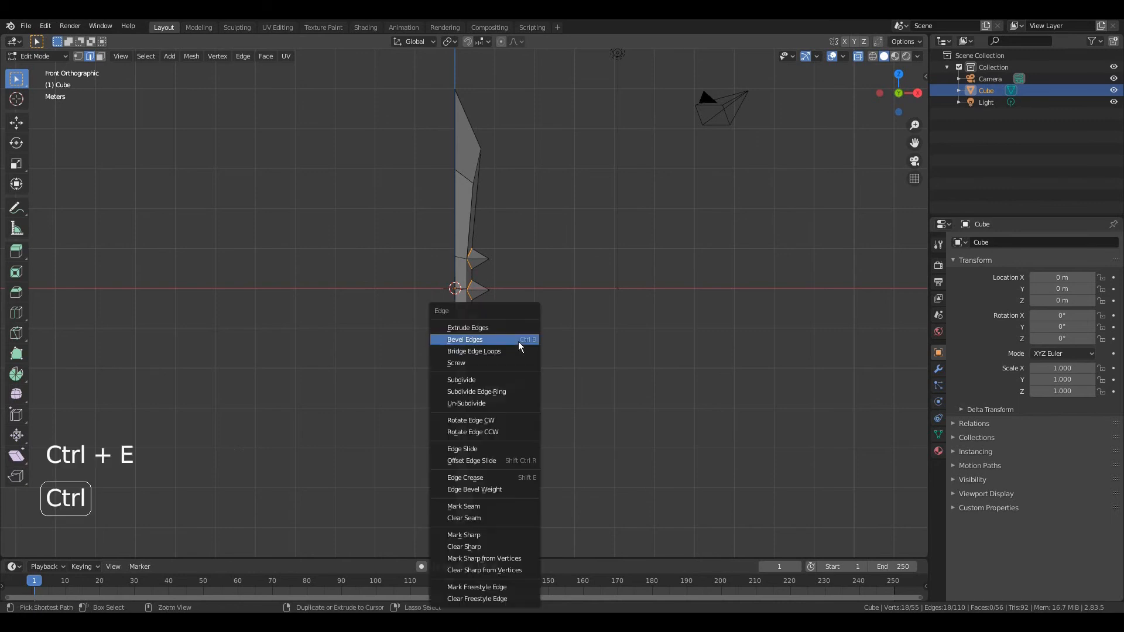
pyautogui.click(476, 507)
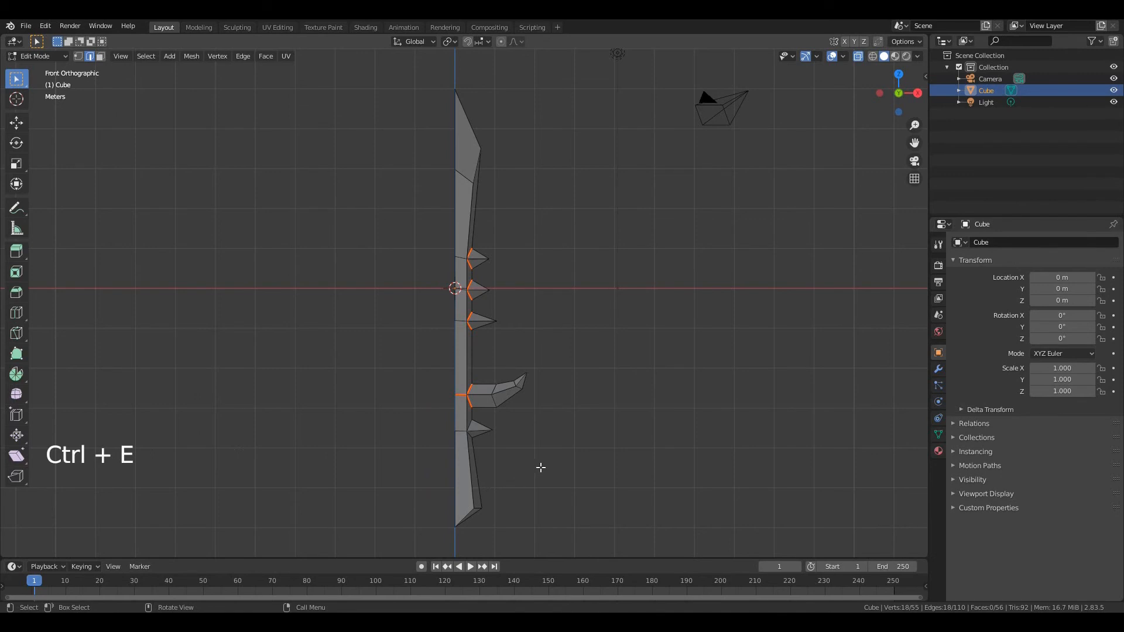
# Return to Object Mode and add a Mirror modifier on the X axis to the half post
pyautogui.press('Tab')
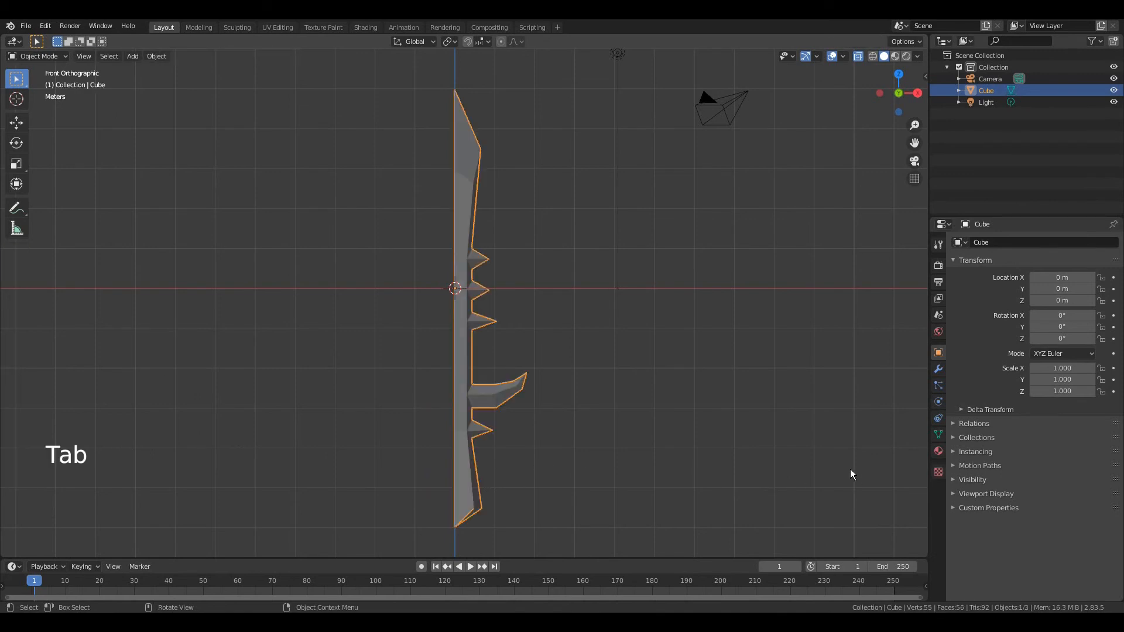
pyautogui.click(939, 369)
pyautogui.click(999, 242)
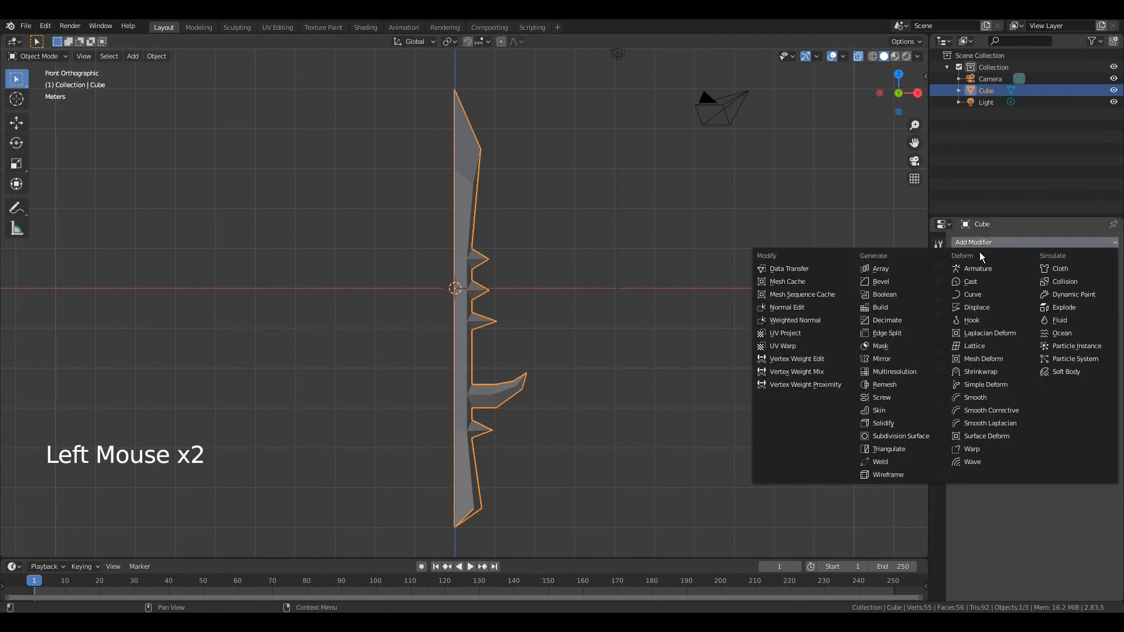
pyautogui.click(898, 359)
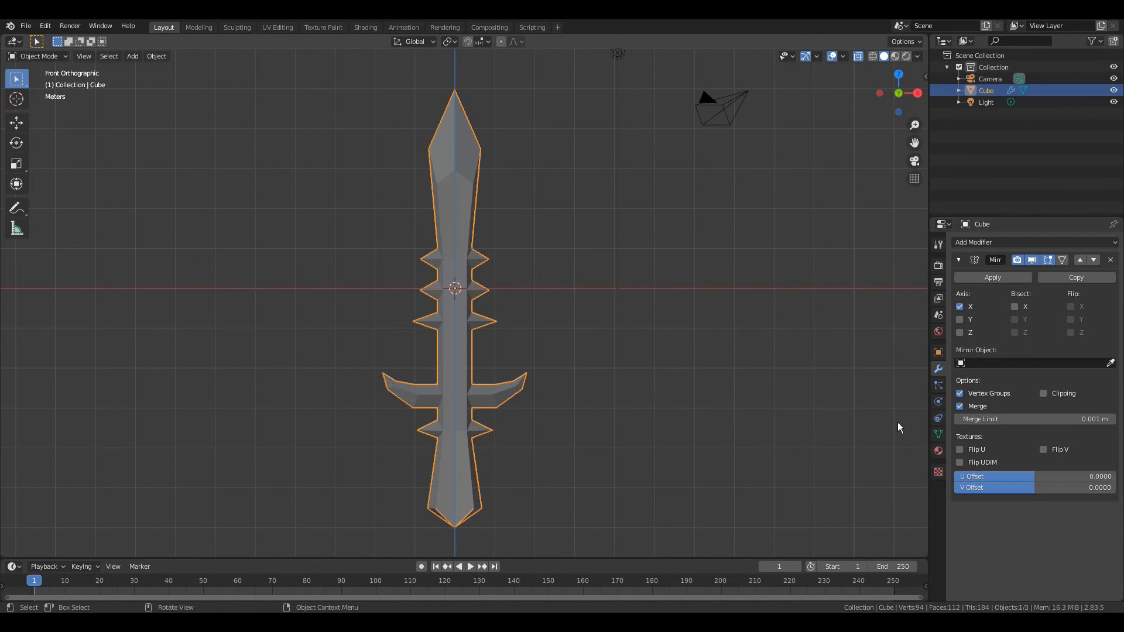
# Add two empty material slots to the mirrored object below the existing Material
pyautogui.click(939, 452)
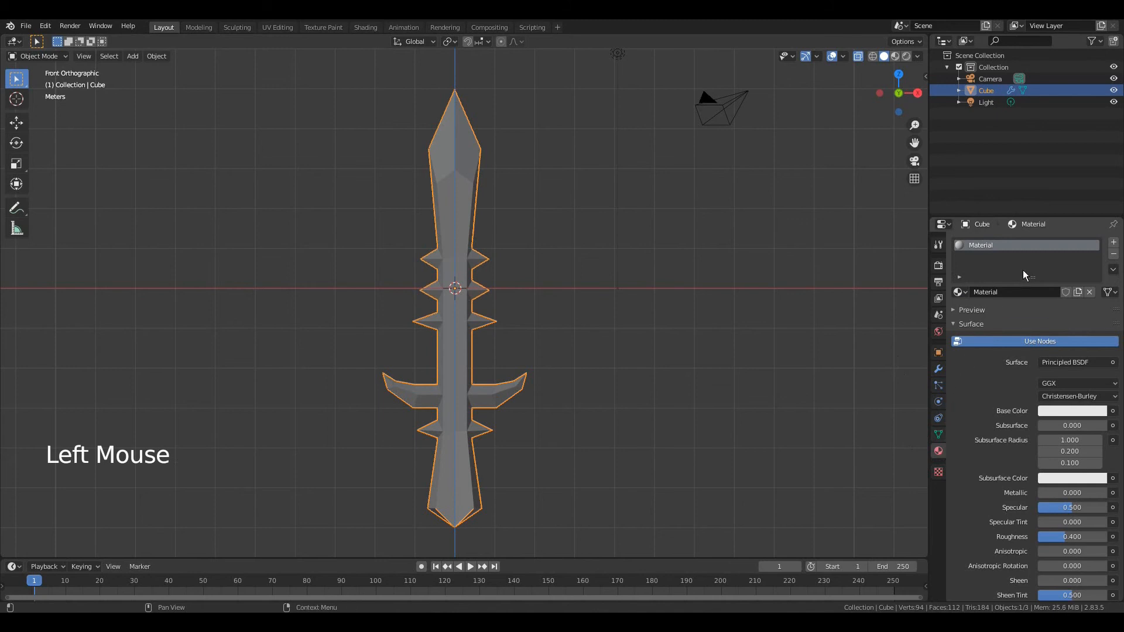
pyautogui.click(1114, 245)
pyautogui.click(1114, 245)
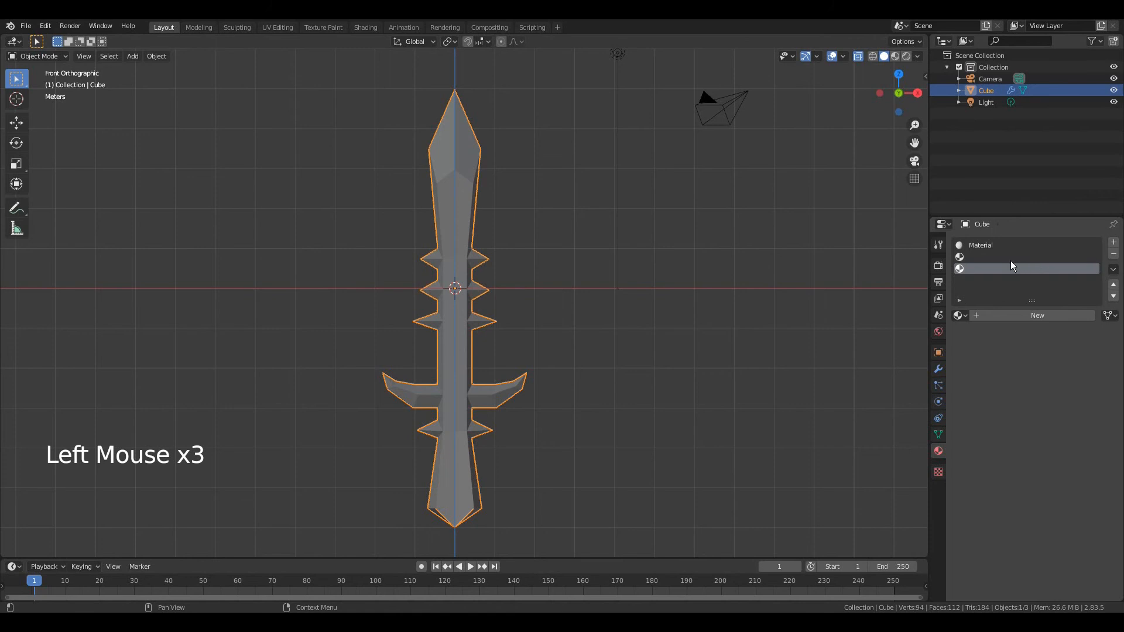
# Select the blade faces above the branch-level seam in Edit Mode and set the first material's base color to dark blue
pyautogui.click(982, 247)
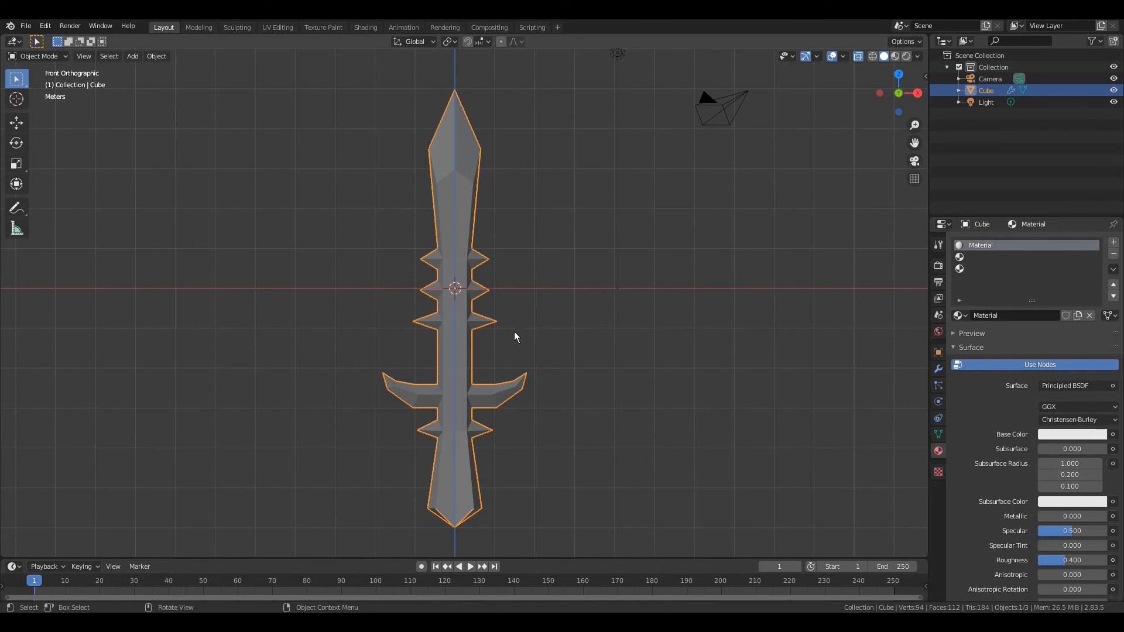
pyautogui.press('Tab')
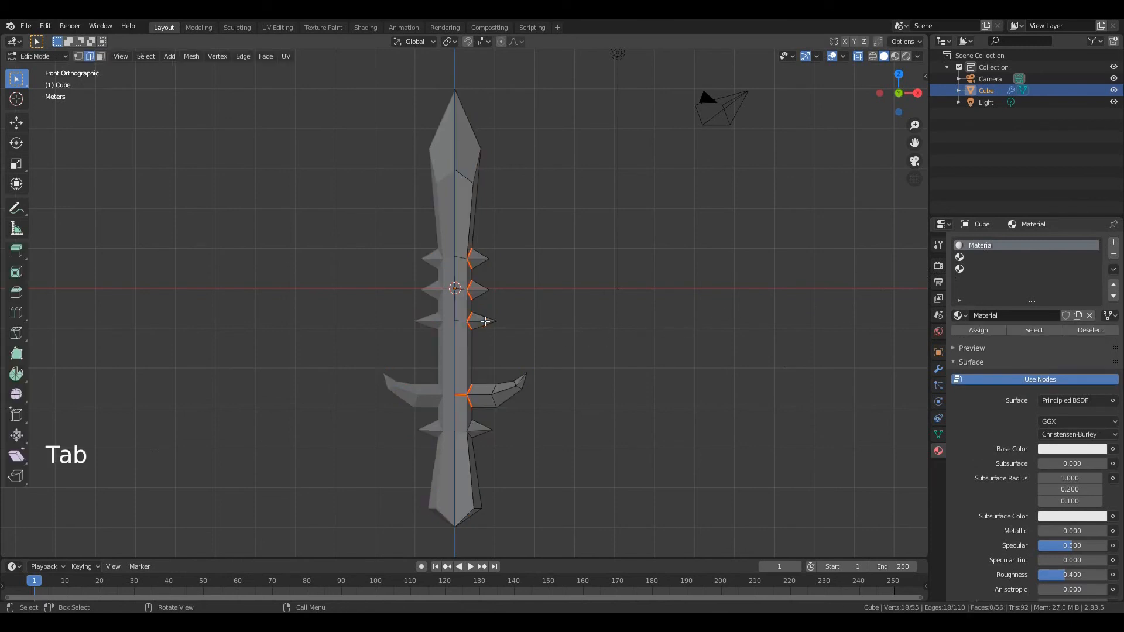
pyautogui.press('3')
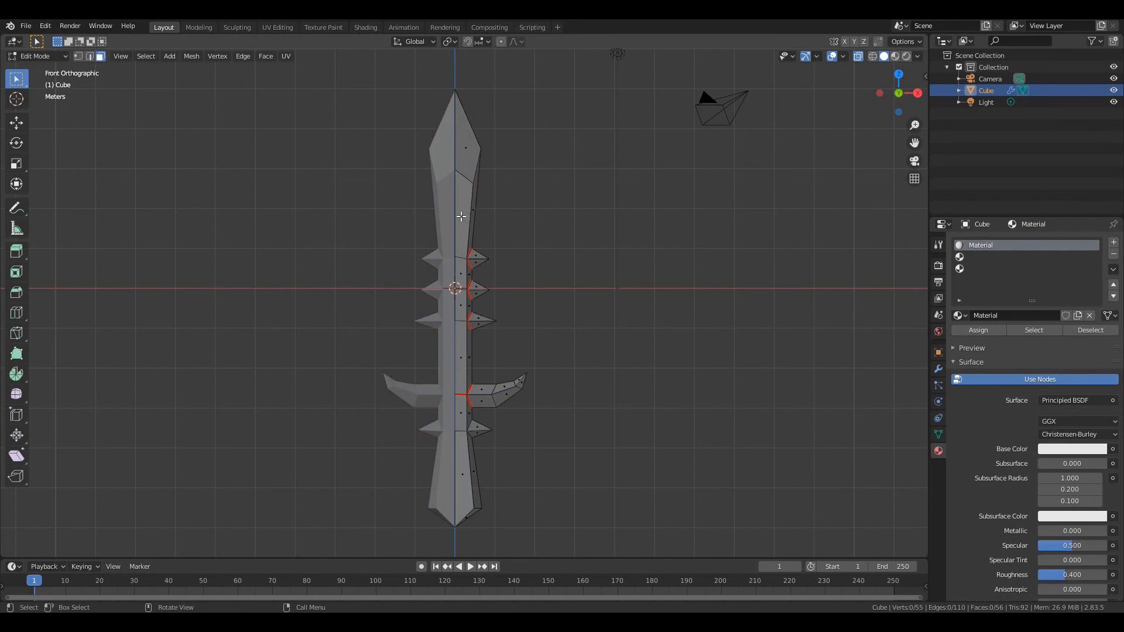
pyautogui.press('l')
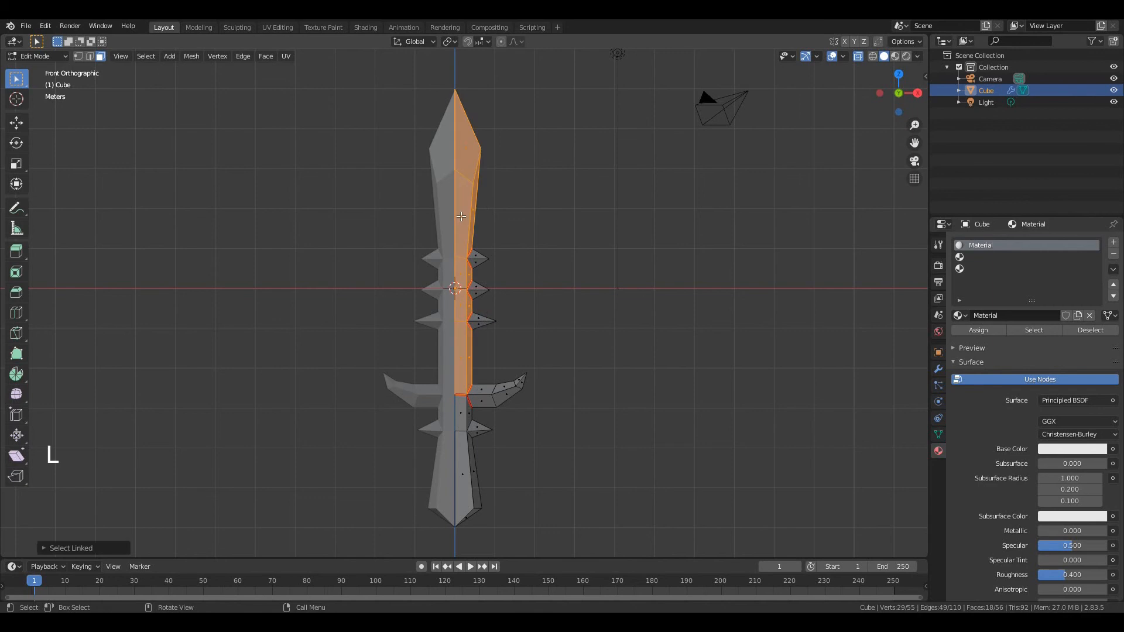
pyautogui.click(1073, 450)
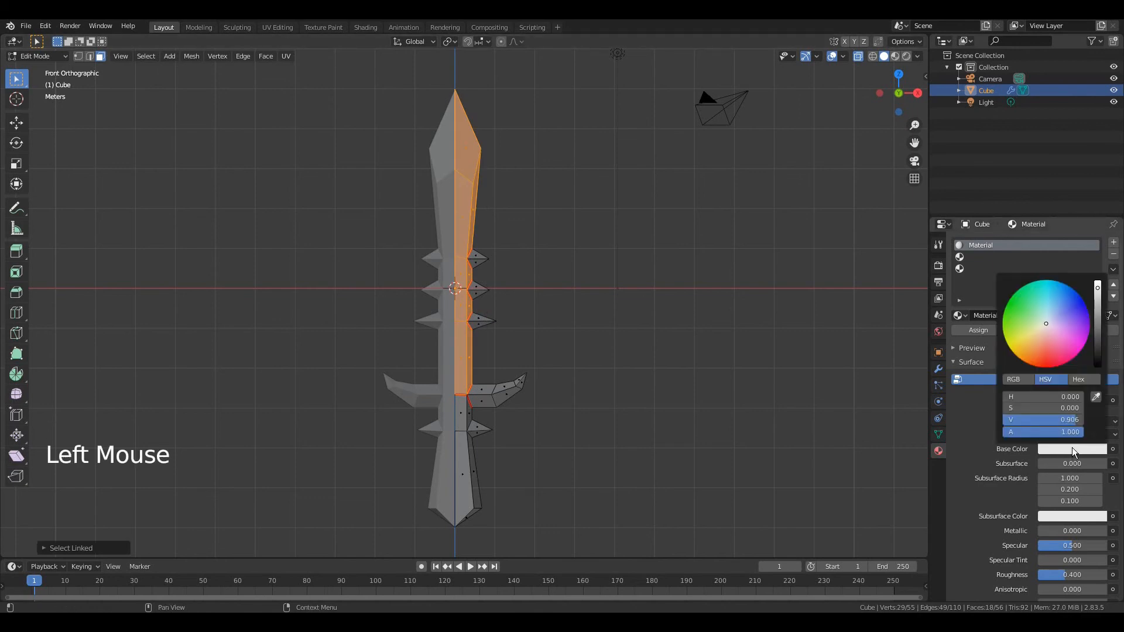
pyautogui.click(1067, 290)
pyautogui.moveTo(1097, 288); pyautogui.dragTo(1097, 337)
pyautogui.click(1060, 295)
pyautogui.moveTo(1061, 295); pyautogui.dragTo(1061, 291)
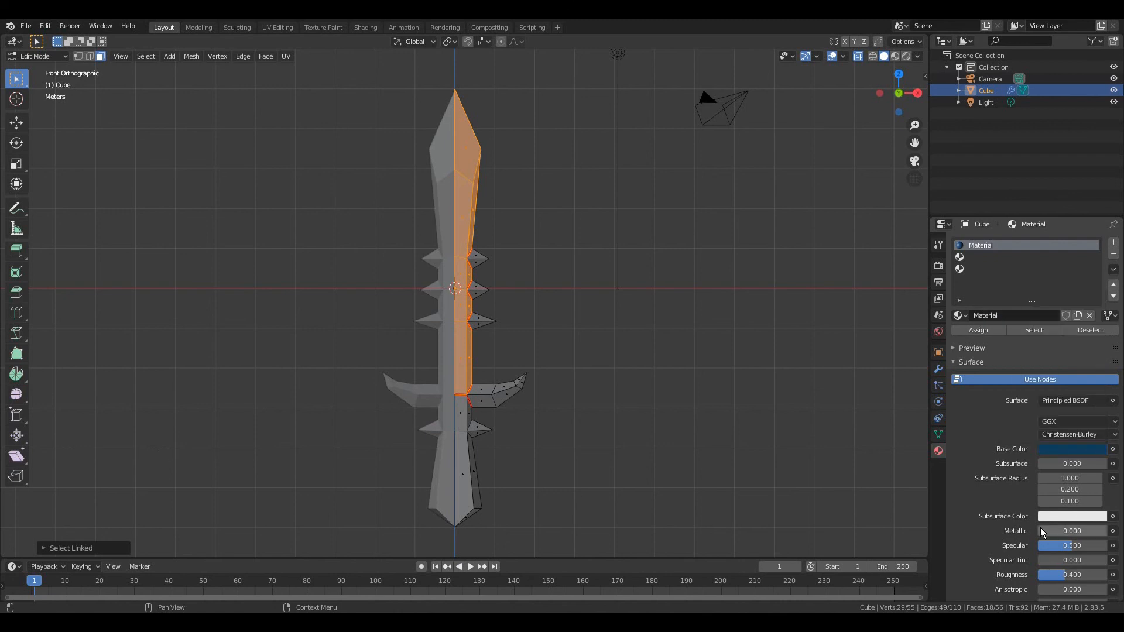
# Set the dark blue blade material's Metallic value to 0.8
pyautogui.click(1078, 530)
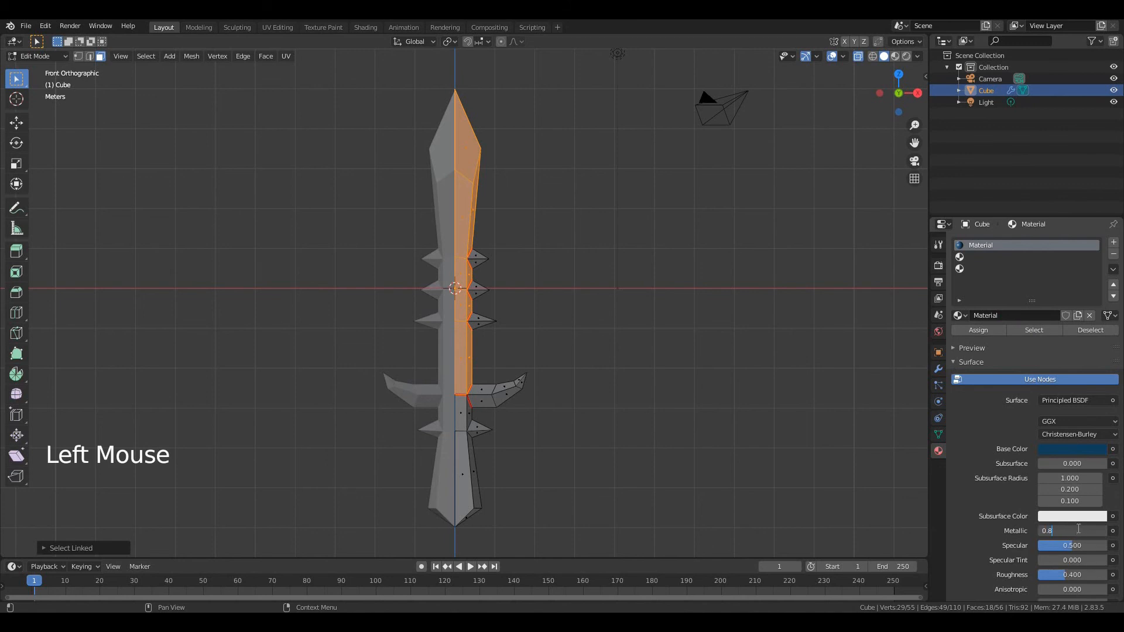
pyautogui.write('0.8')
pyautogui.press('Return')
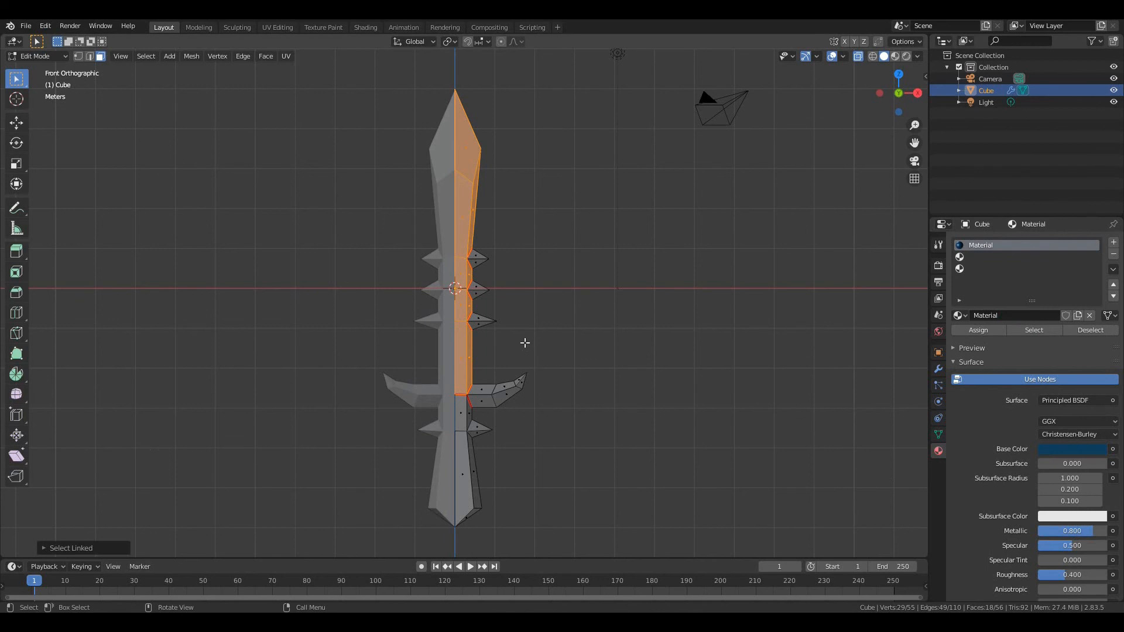
# Select only the linked handle faces below the branch-level seam and create a new material in the second slot
pyautogui.press('a')
pyautogui.press('a')
pyautogui.press('a')
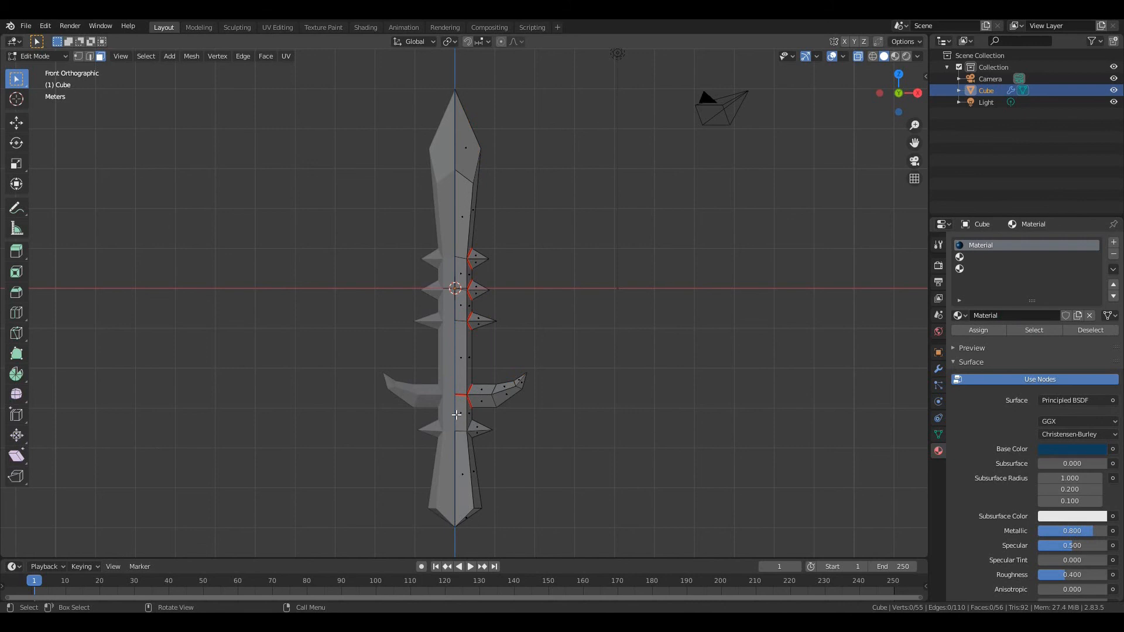
pyautogui.press('l')
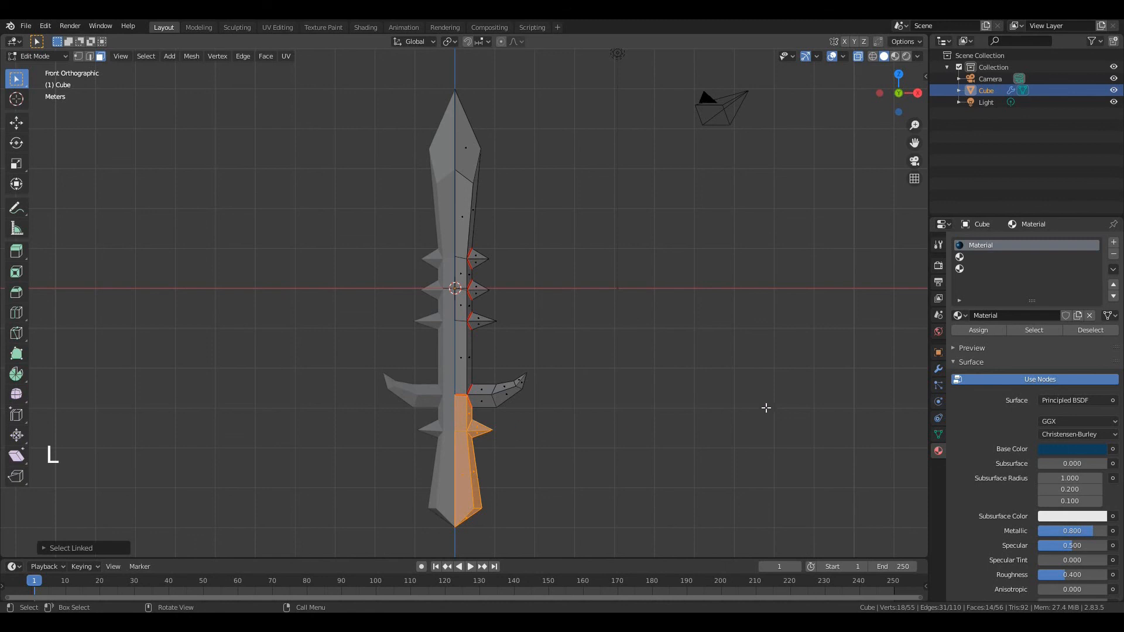
pyautogui.click(974, 258)
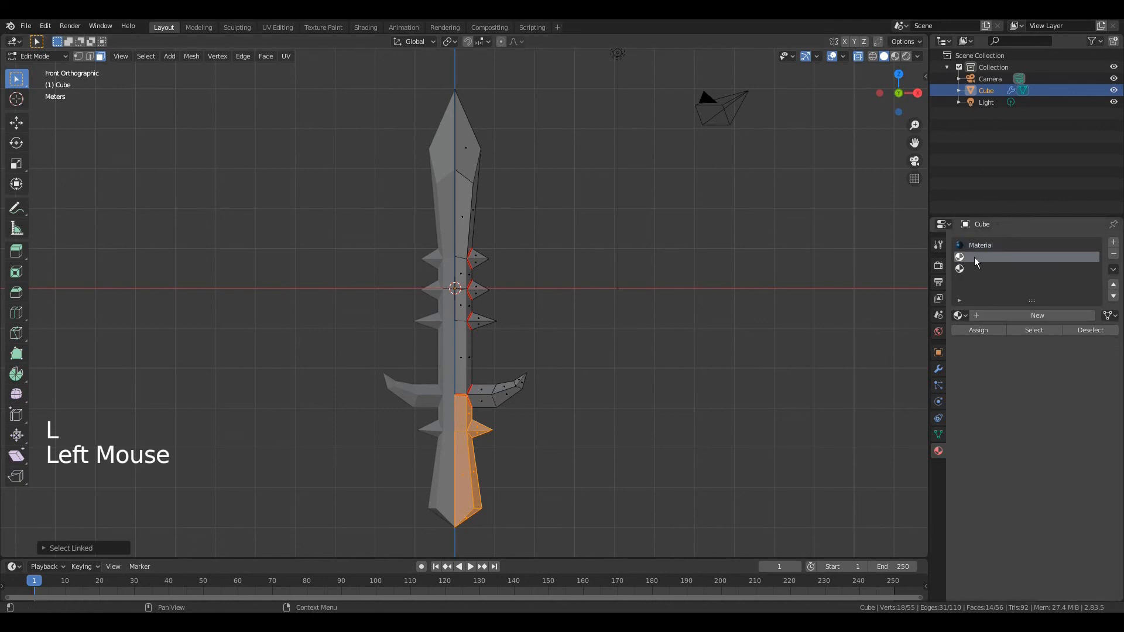
pyautogui.click(1029, 314)
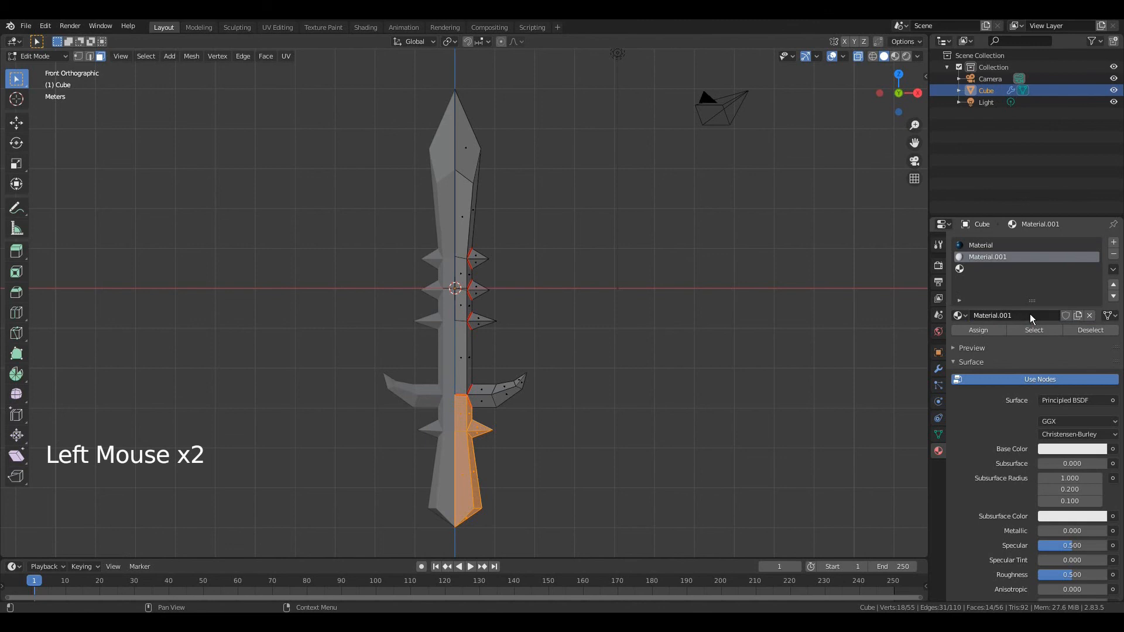
# Set Material.001's base color to dark red (H 0.980, S 0.848, V 0.307) and assign it to the selected handle faces
pyautogui.click(1064, 450)
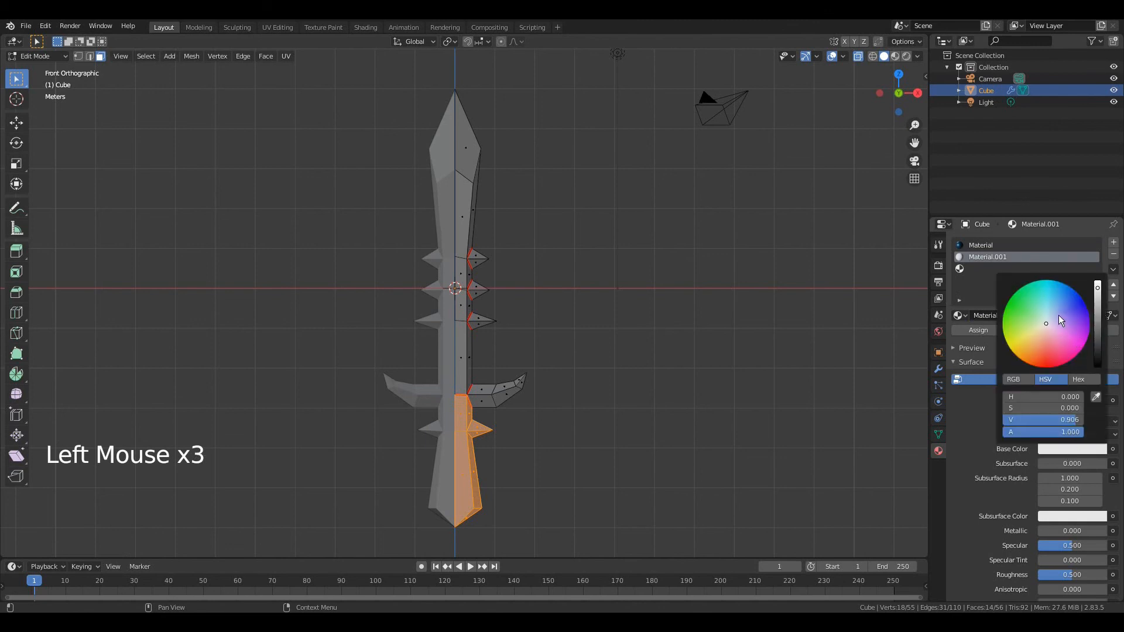
pyautogui.moveTo(1030, 310); pyautogui.dragTo(1012, 308)
pyautogui.moveTo(1097, 300); pyautogui.dragTo(1098, 330)
pyautogui.moveTo(1032, 355); pyautogui.dragTo(1051, 361)
pyautogui.moveTo(1098, 333); pyautogui.dragTo(1098, 340)
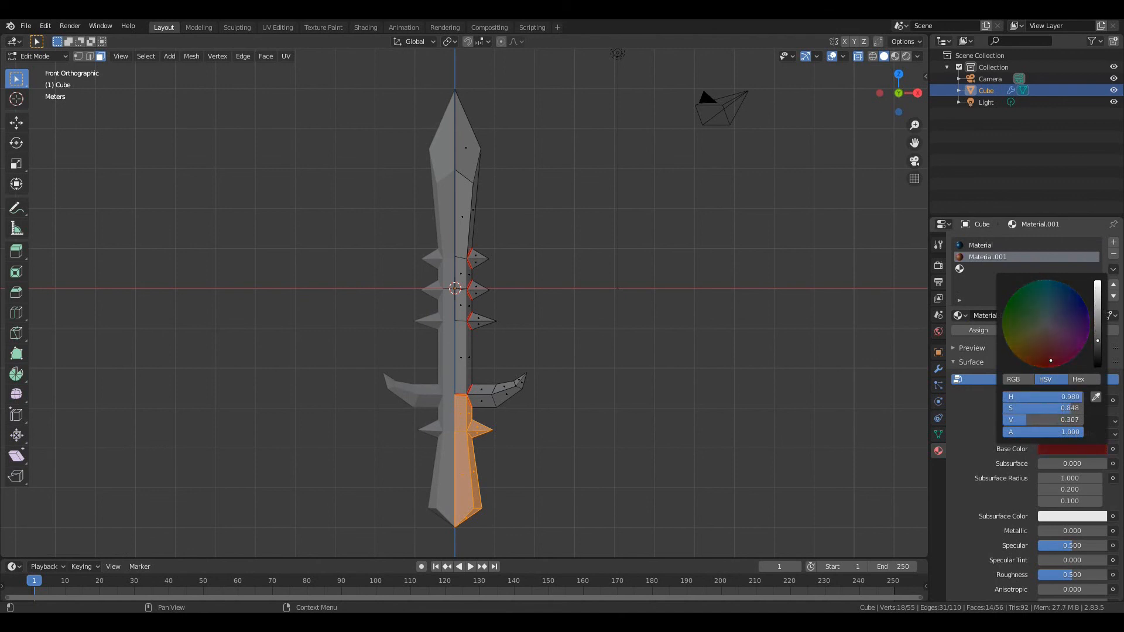
pyautogui.click(975, 330)
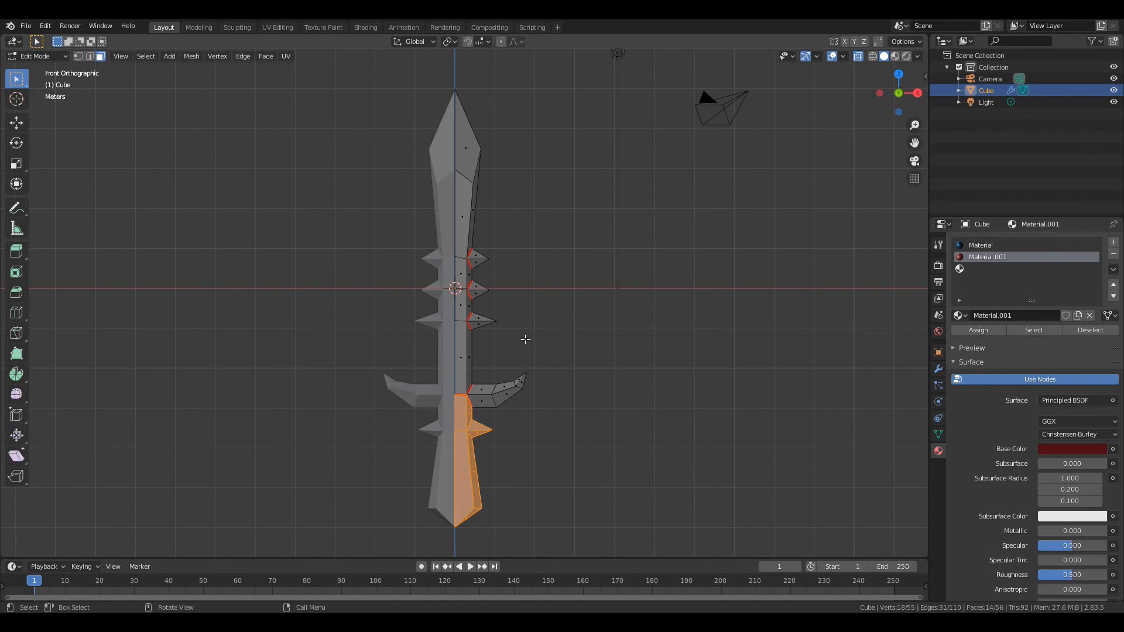
# Select only the branch and the three upper spikes, and create a new material in the third slot
pyautogui.press('a')
pyautogui.press('a')
pyautogui.press('a')
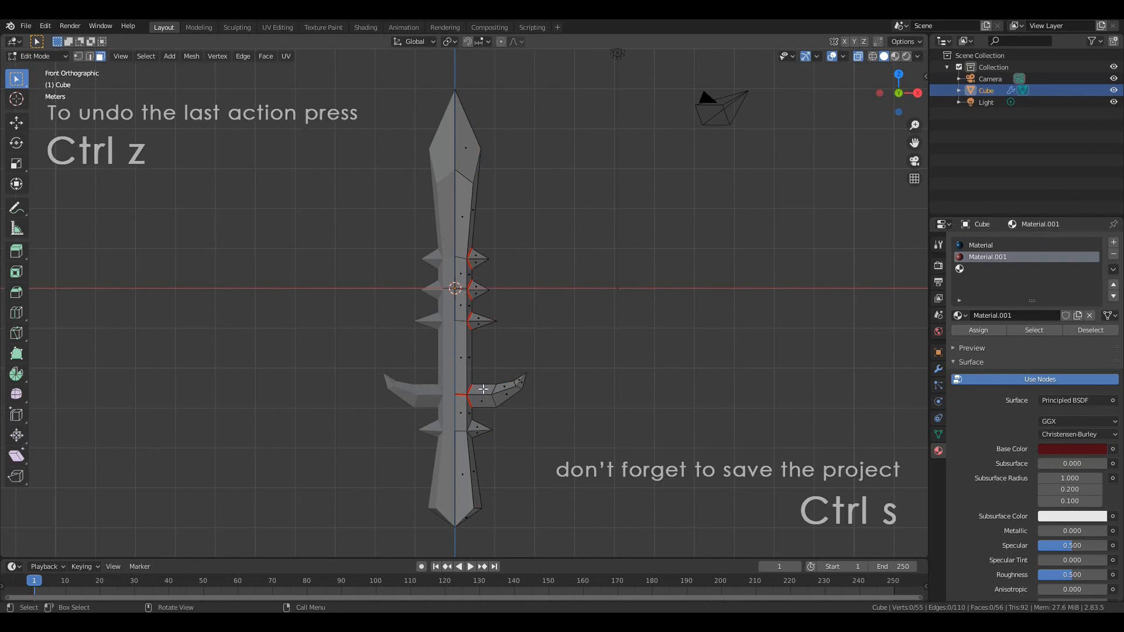
pyautogui.press('l')
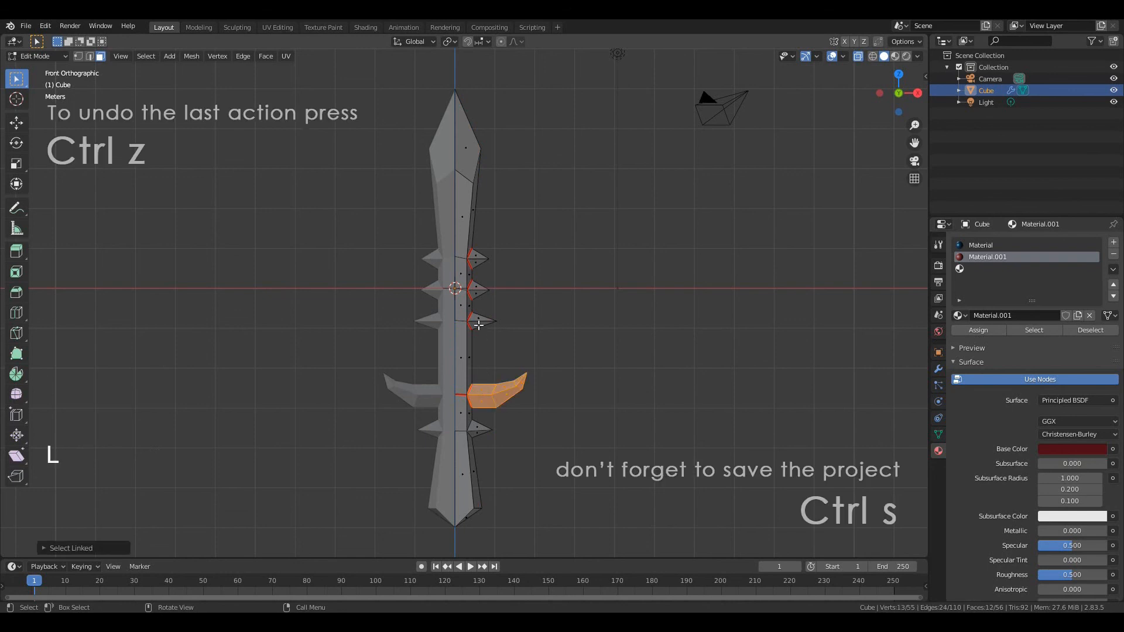
pyautogui.press('l')
pyautogui.press('l')
pyautogui.press('l')
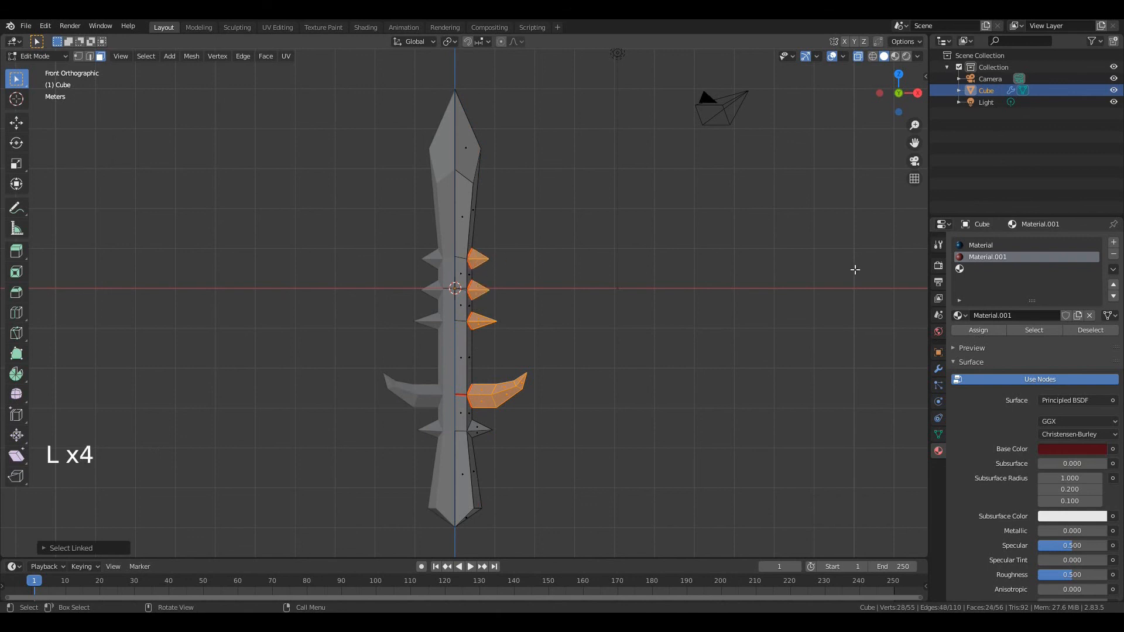
pyautogui.click(978, 269)
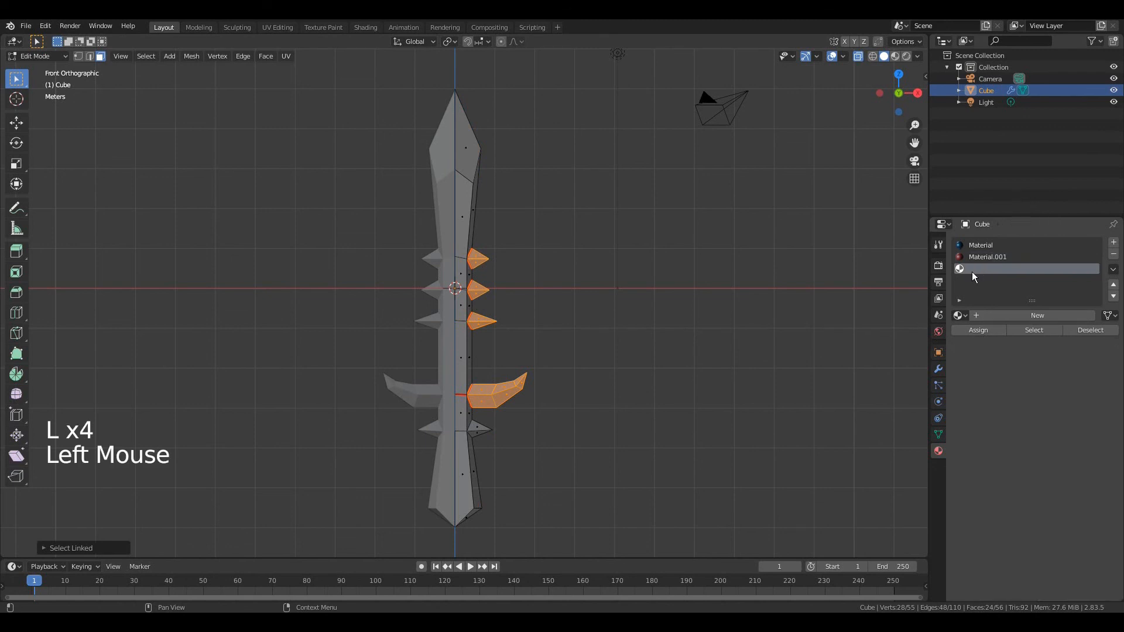
pyautogui.click(1029, 315)
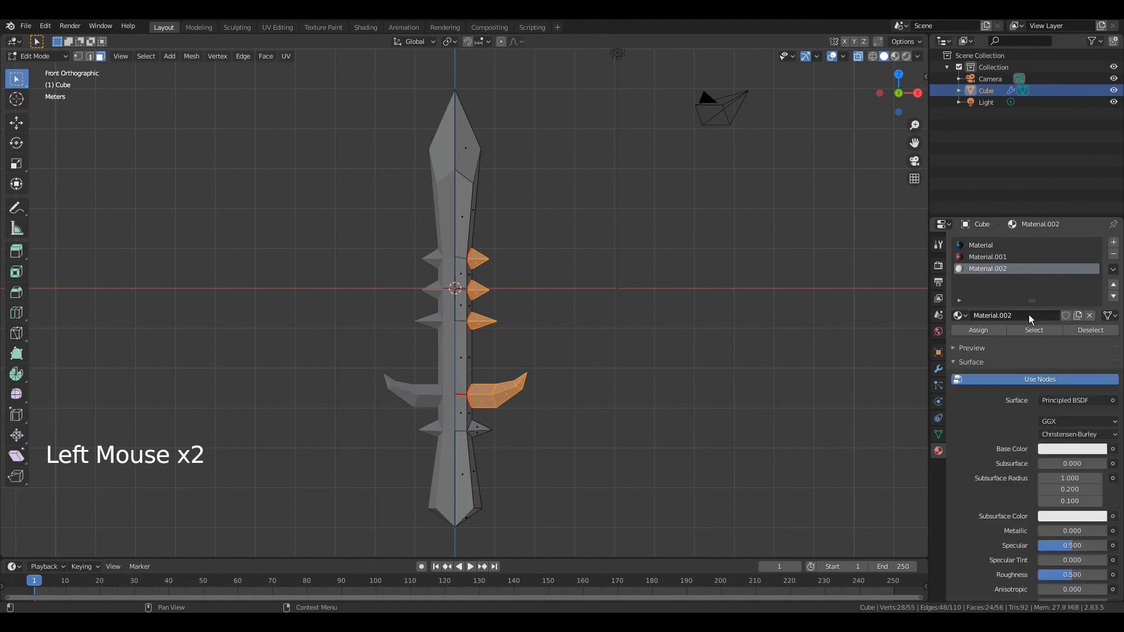
# Set Material.002's base color to cyan (H 0.514, S 0.924, V 0.906), assign it to the branch and spikes, and return to Object Mode
pyautogui.click(1059, 448)
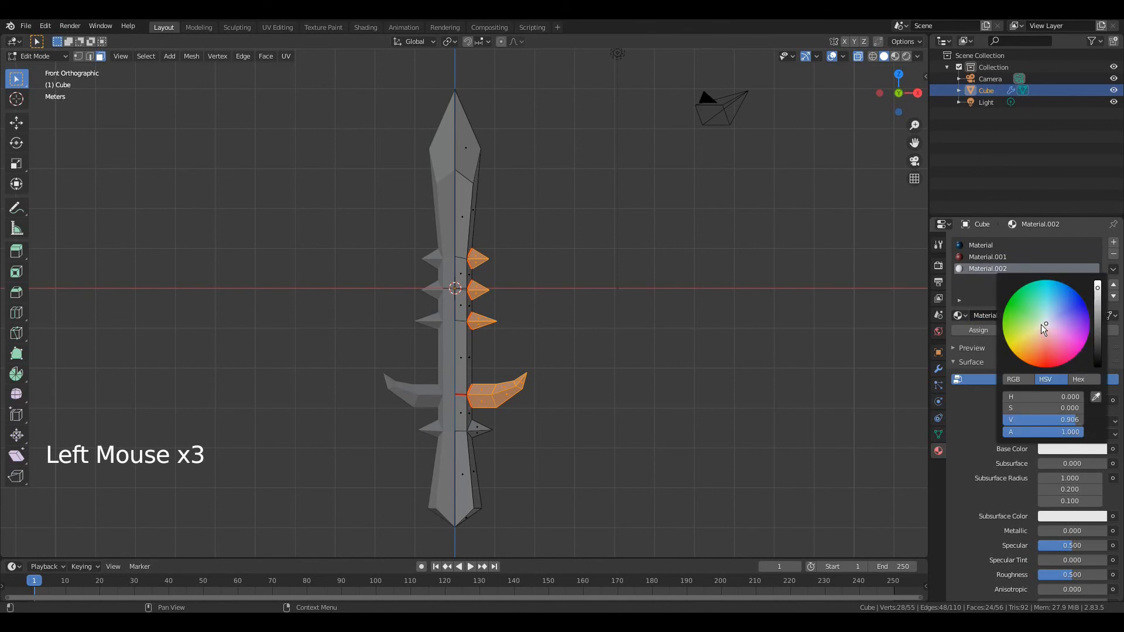
pyautogui.moveTo(1045, 320); pyautogui.dragTo(1050, 283)
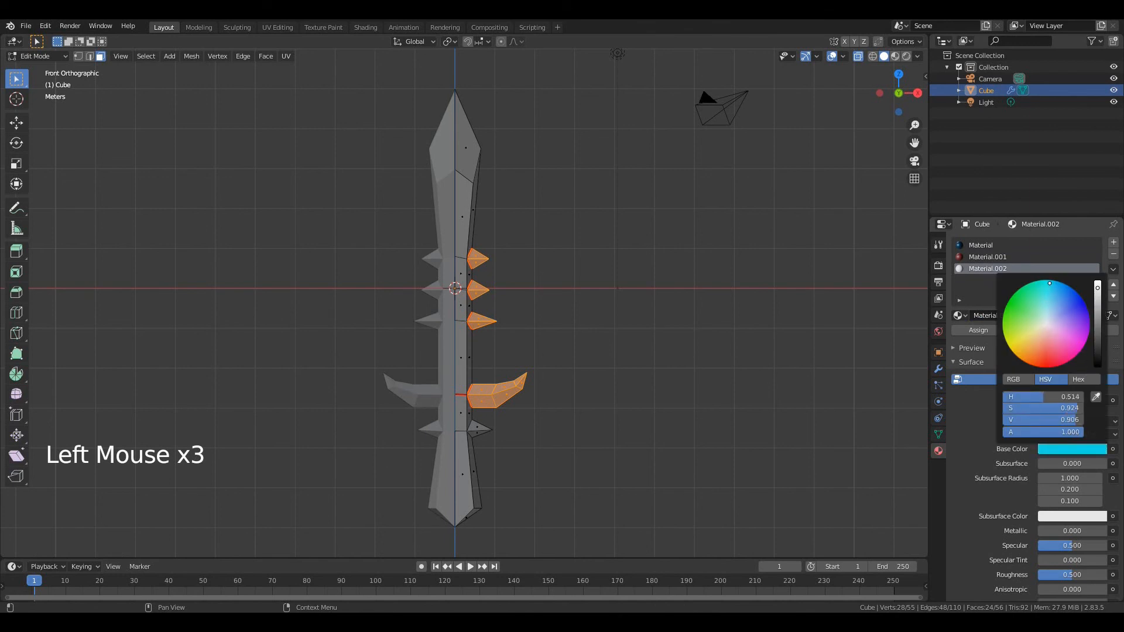
pyautogui.click(989, 332)
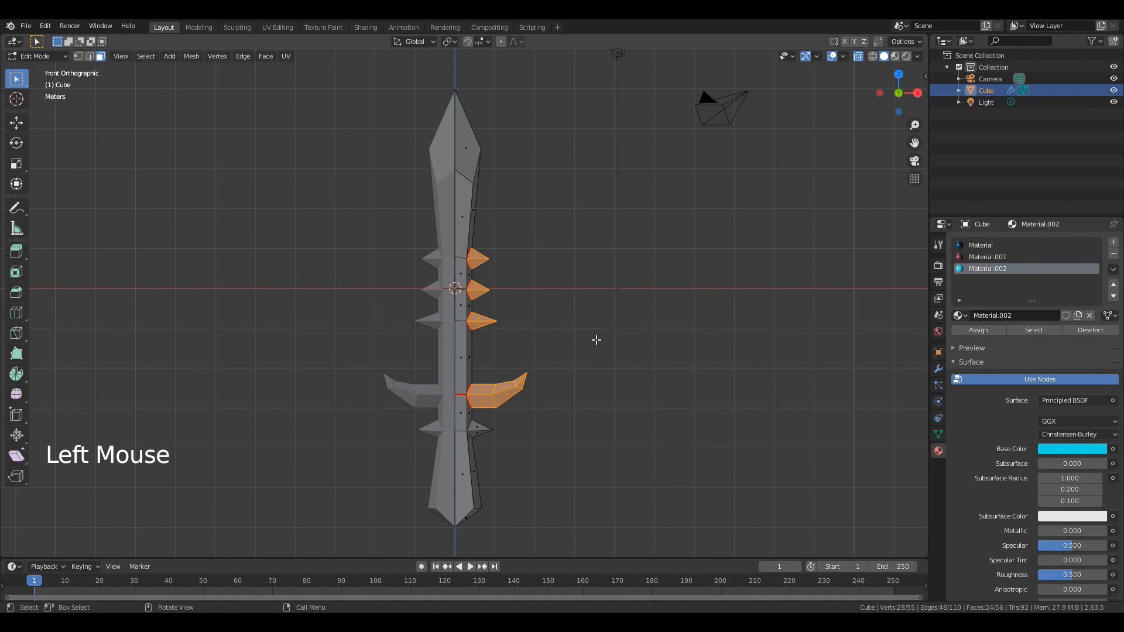
pyautogui.press('Tab')
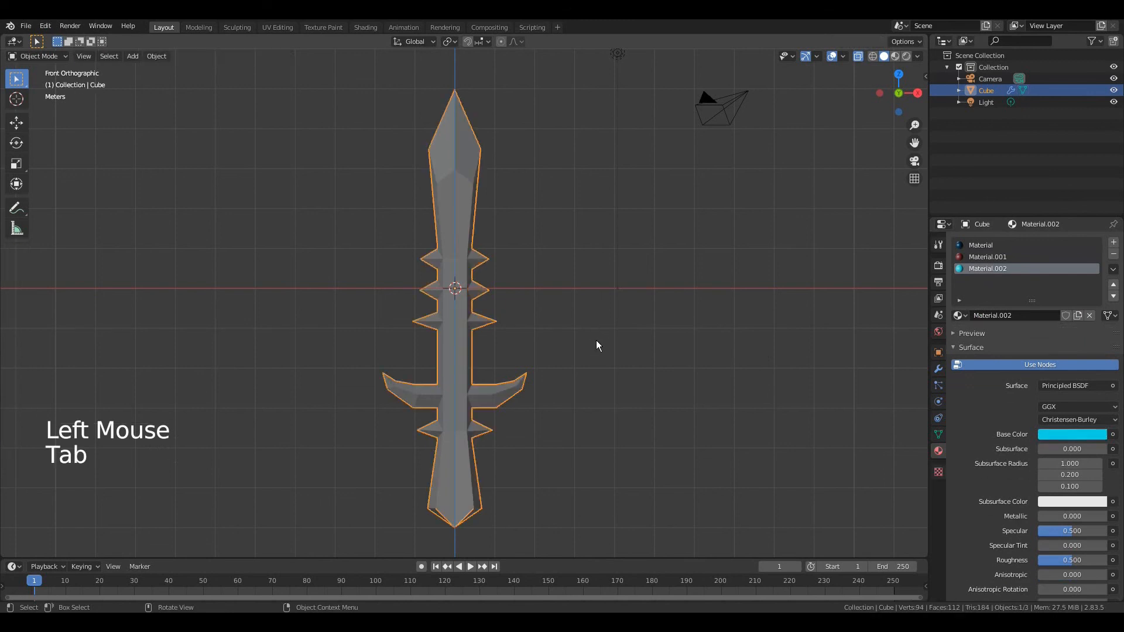
# Show the viewport in rendered shading and thin the sword by scaling it along the global Y axis to about 0.63
pyautogui.click(905, 57)
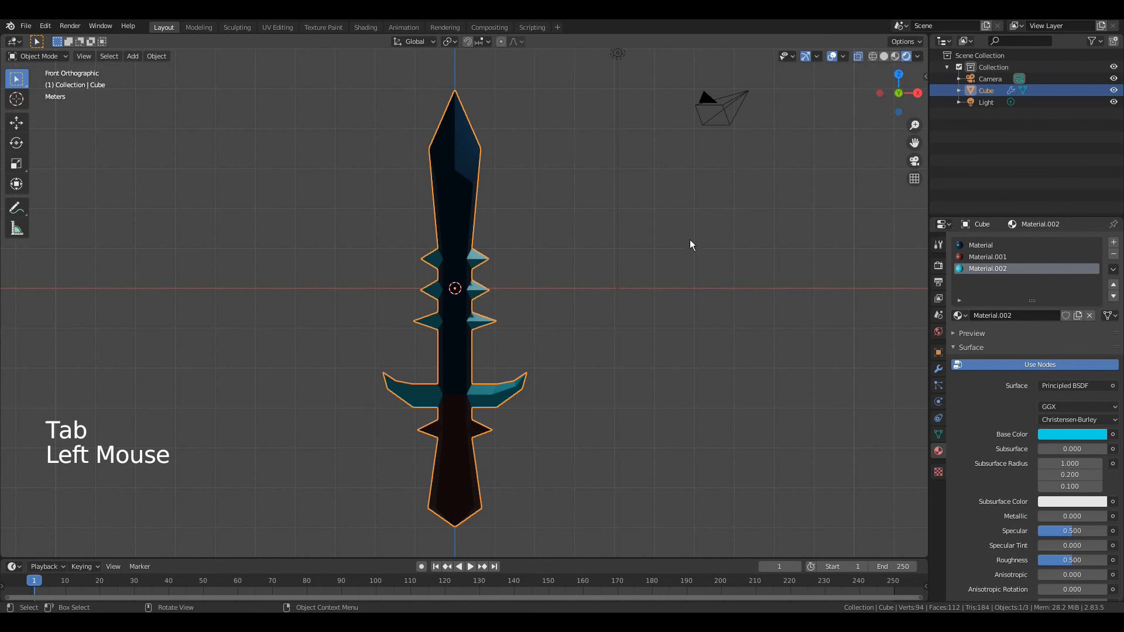
pyautogui.moveTo(705, 350); pyautogui.dragTo(612, 387, button='middle')
pyautogui.press('s')
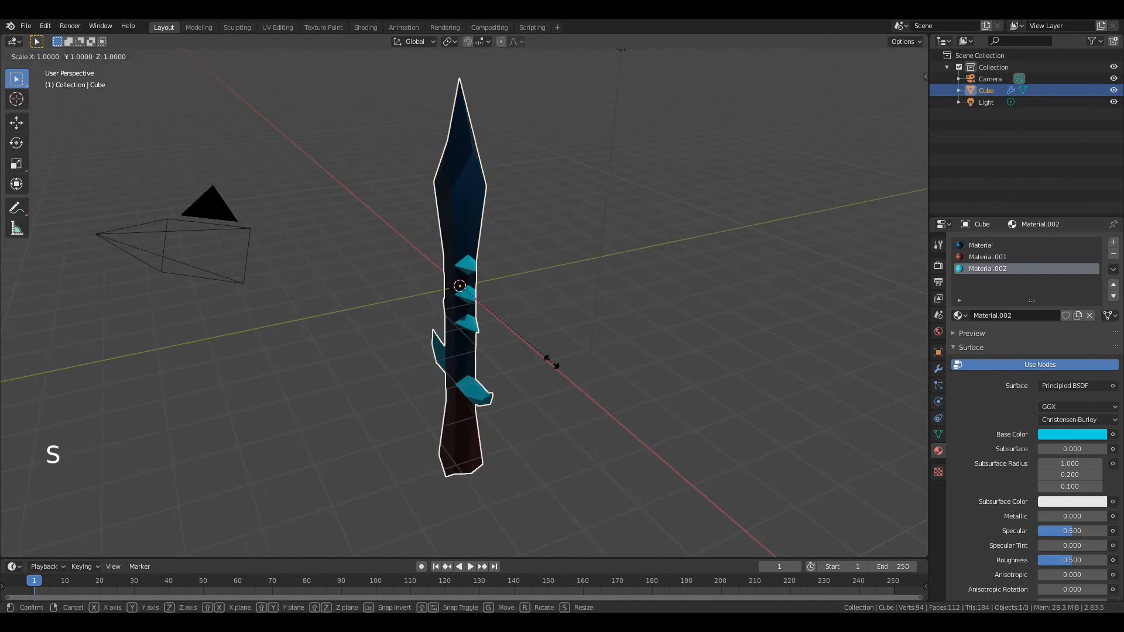
pyautogui.press('y')
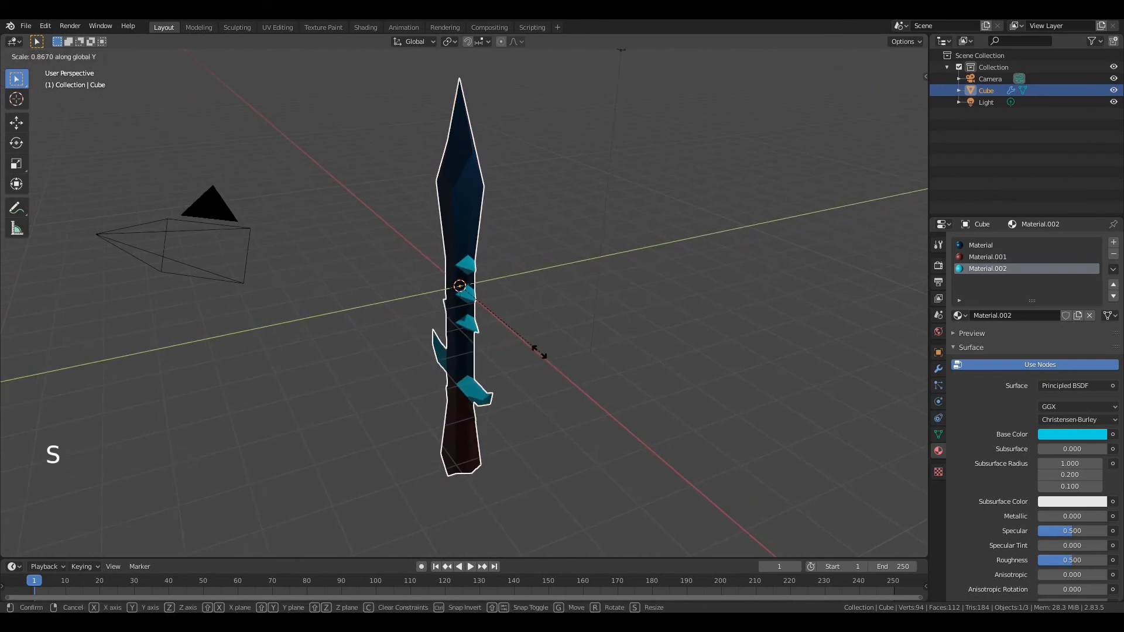
pyautogui.click(515, 330)
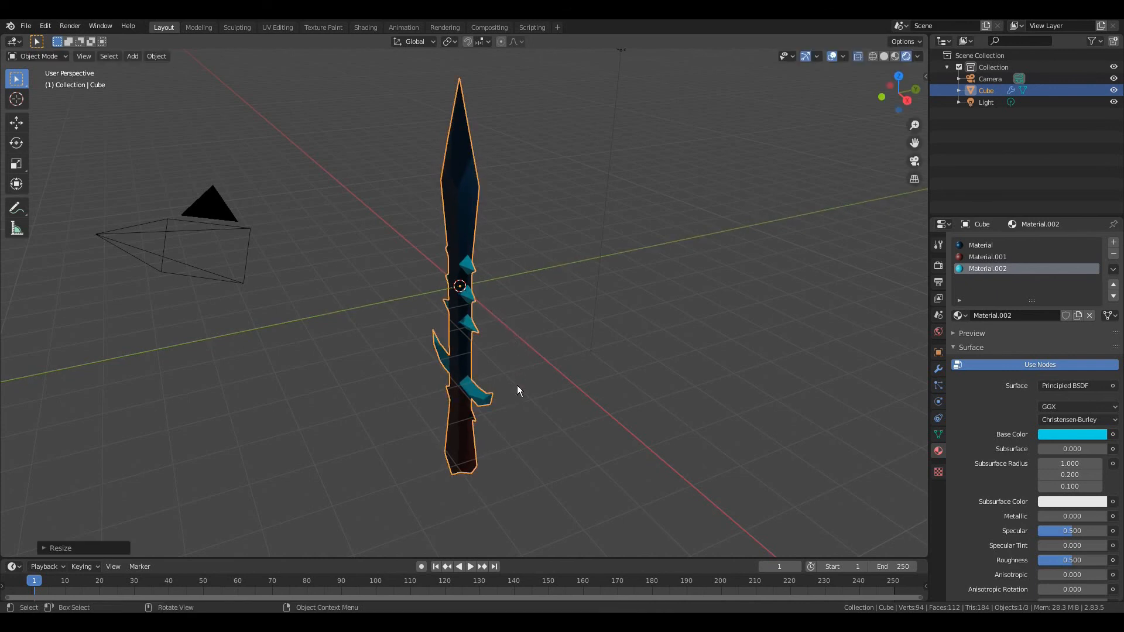
# Rotate the sword about the global Z axis until its broad side faces the view, and apply Shade Smooth to it
pyautogui.press('r')
pyautogui.press('z')
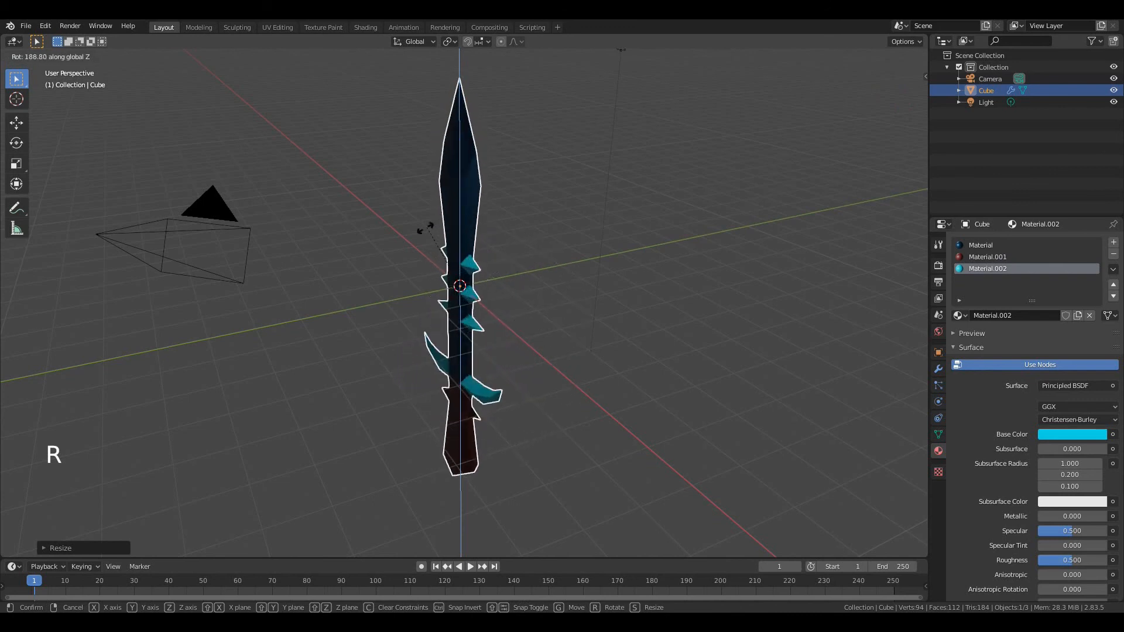
pyautogui.click(409, 311)
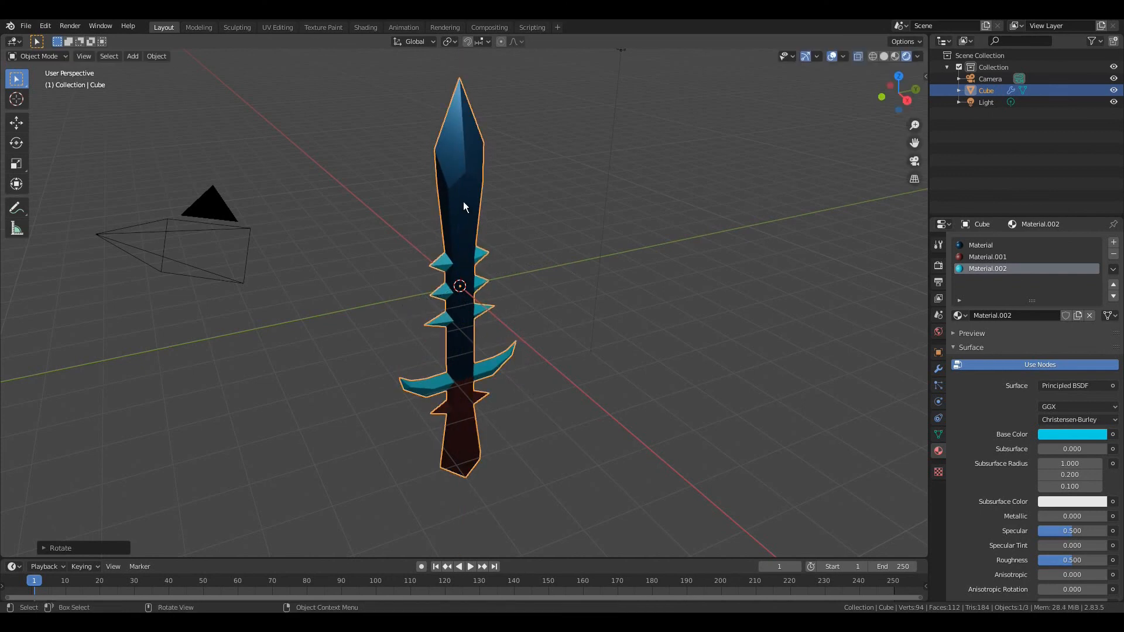
pyautogui.rightClick(462, 222)
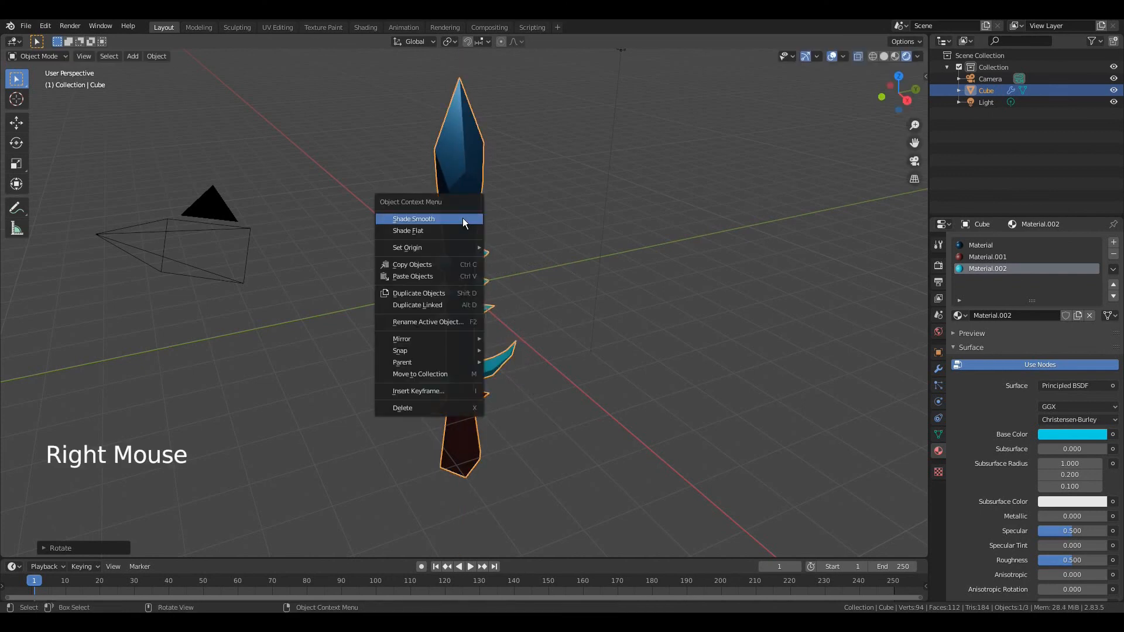
pyautogui.click(463, 220)
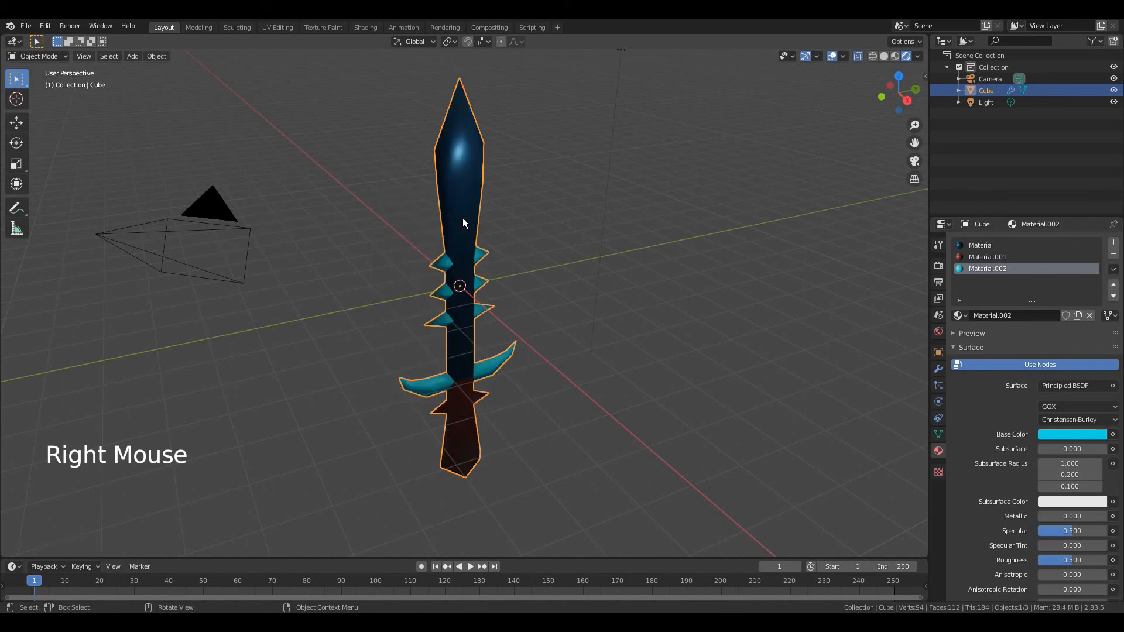